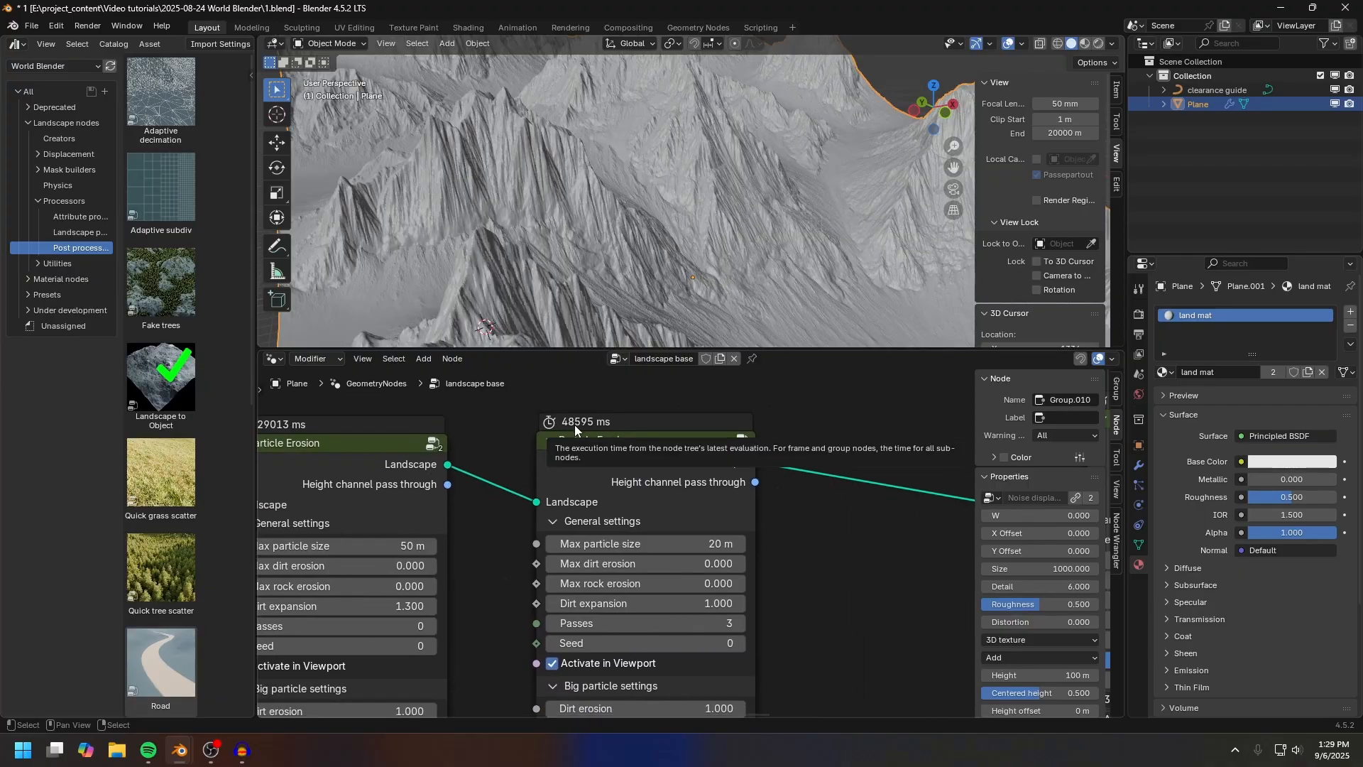
# Step: Examine the execution times of the erosion and Hydro simulation nodes and the resulting terrain
pyautogui.moveTo(901, 486); pyautogui.dragTo(799, 485, button='middle')
pyautogui.scroll(-1, 799, 484)
pyautogui.moveTo(628, 473); pyautogui.dragTo(573, 436, button='middle')
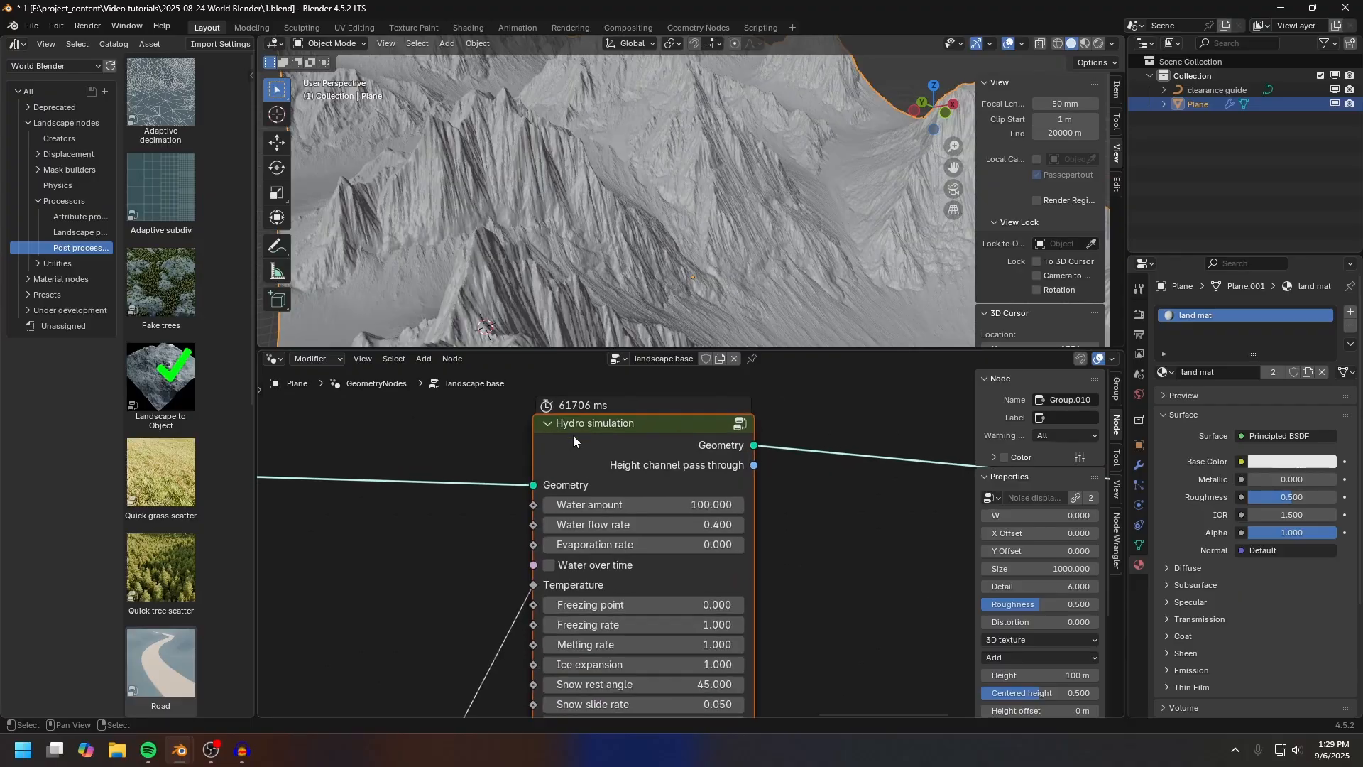
pyautogui.scroll(1, 564, 426)
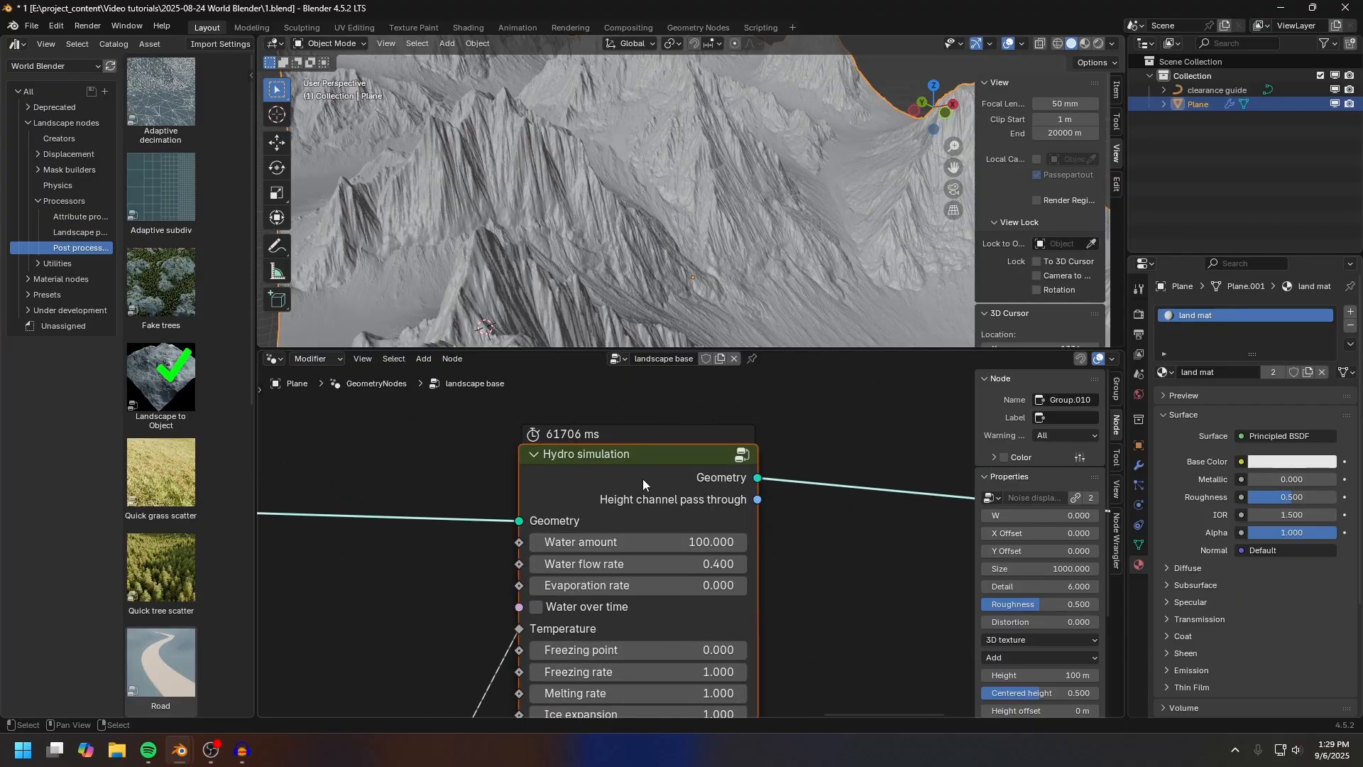
pyautogui.scroll(-2, 643, 480)
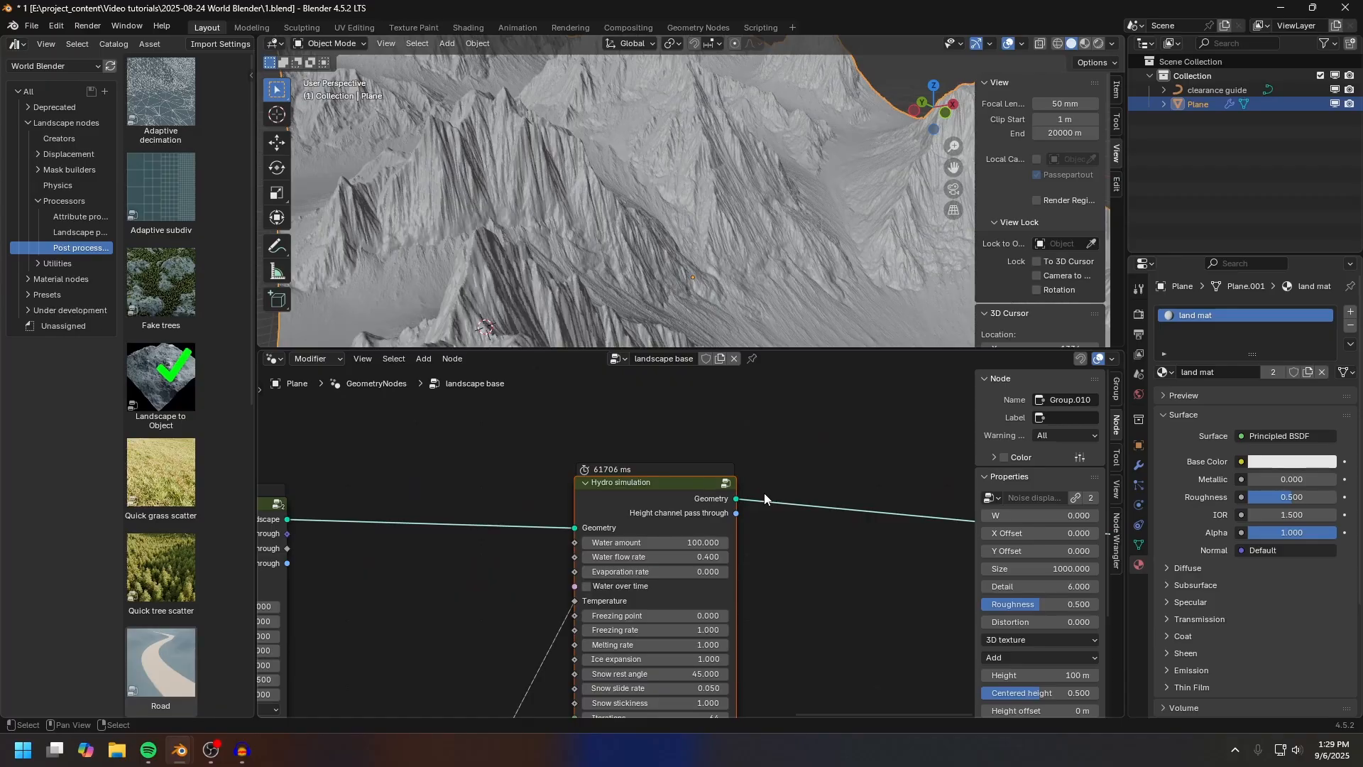
pyautogui.scroll(-2, 746, 498)
pyautogui.scroll(-3, 612, 160)
pyautogui.moveTo(612, 161); pyautogui.dragTo(567, 249, button='middle')
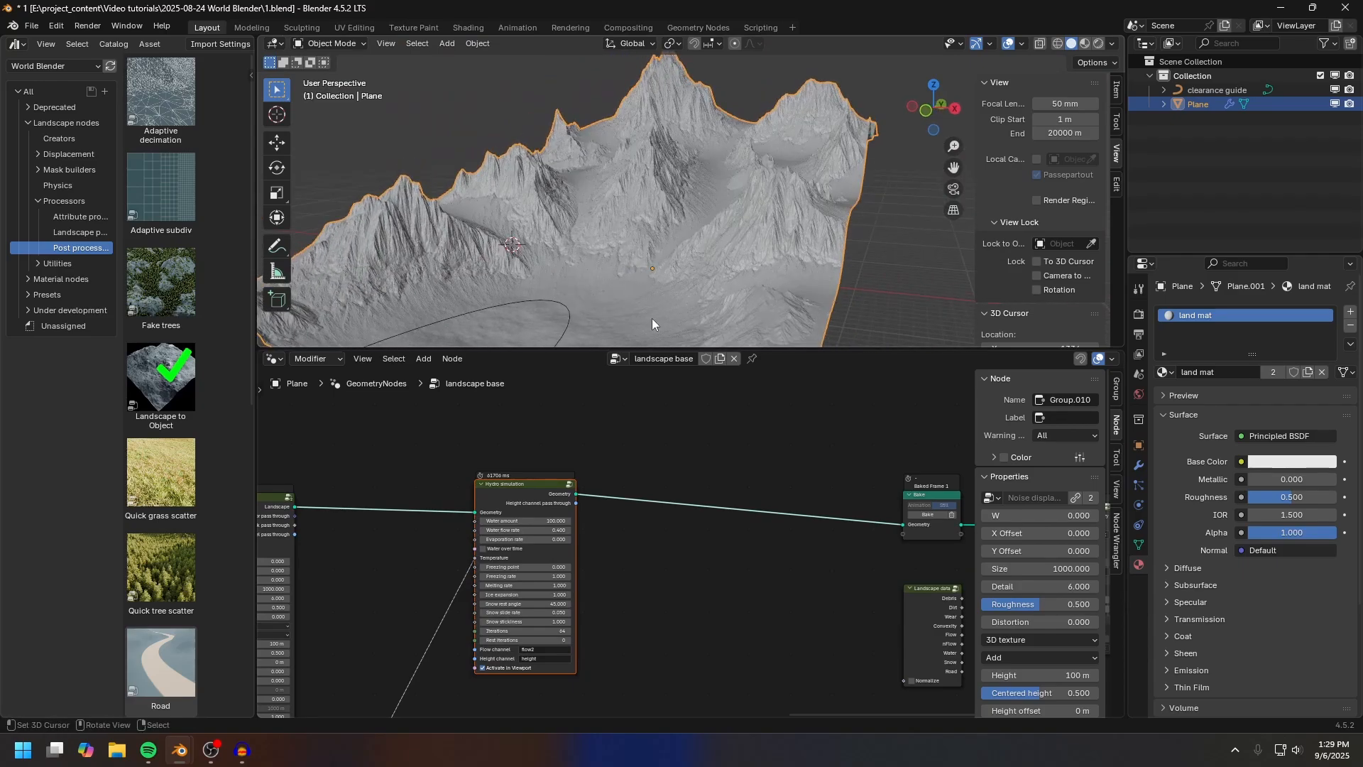
# Step: Preview the Landscape data node's Dirt output on the baked terrain through a Viewer node and inspect it up close
pyautogui.scroll(6, 944, 582)
pyautogui.moveTo(967, 616); pyautogui.dragTo(637, 561, button='middle')
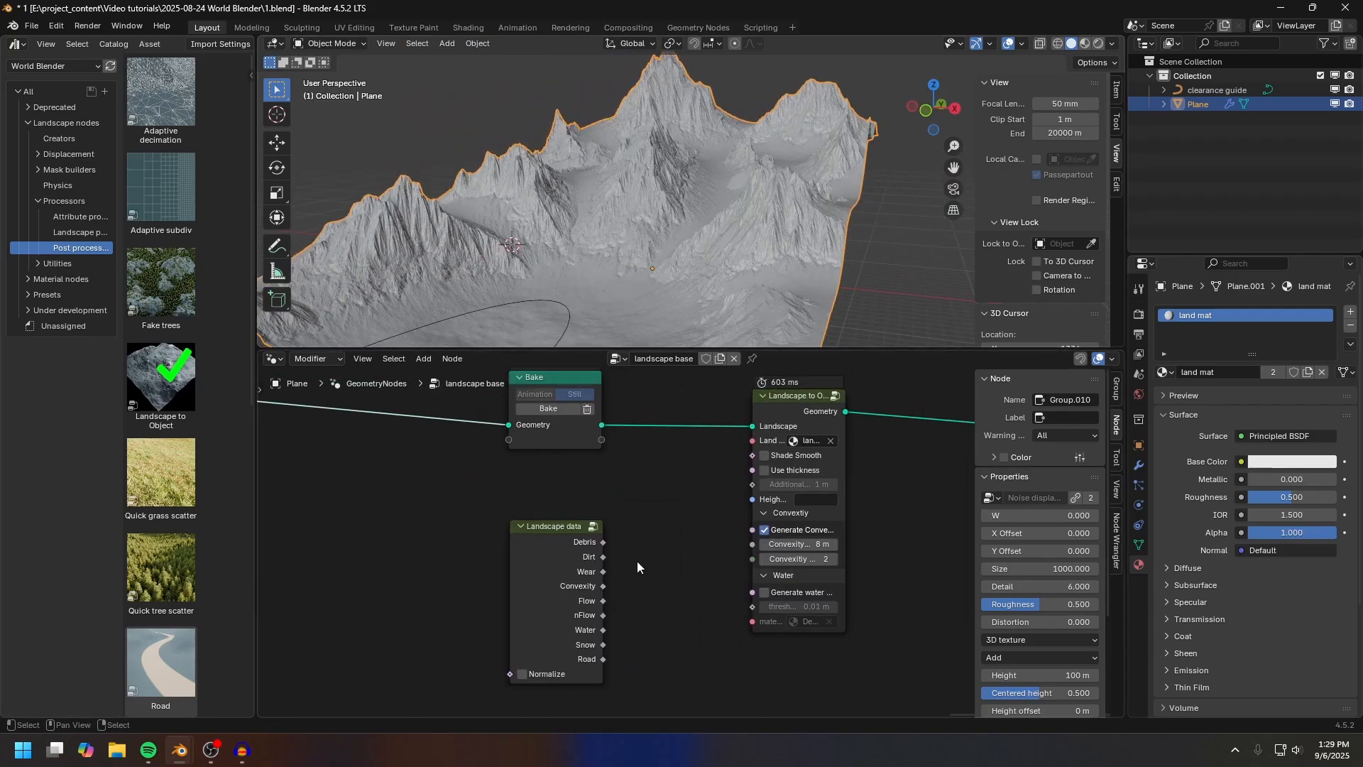
pyautogui.keyDown('ctrl'); pyautogui.keyDown('shift'); pyautogui.click(568, 549); pyautogui.keyUp('shift'); pyautogui.keyUp('ctrl')
pyautogui.keyDown('ctrl'); pyautogui.keyDown('shift'); pyautogui.click(568, 550); pyautogui.keyUp('shift'); pyautogui.keyUp('ctrl')
pyautogui.keyDown('ctrl'); pyautogui.keyDown('shift'); pyautogui.click(568, 550); pyautogui.keyUp('shift'); pyautogui.keyUp('ctrl')
pyautogui.moveTo(601, 410); pyautogui.dragTo(611, 472, button='middle')
pyautogui.keyDown('ctrl'); pyautogui.keyDown('shift'); pyautogui.click(605, 465); pyautogui.keyUp('shift'); pyautogui.keyUp('ctrl')
pyautogui.moveTo(612, 619); pyautogui.dragTo(676, 558)
pyautogui.moveTo(554, 257); pyautogui.dragTo(637, 280, button='middle')
pyautogui.scroll(3, 637, 280)
pyautogui.moveTo(727, 636); pyautogui.dragTo(751, 463, button='middle')
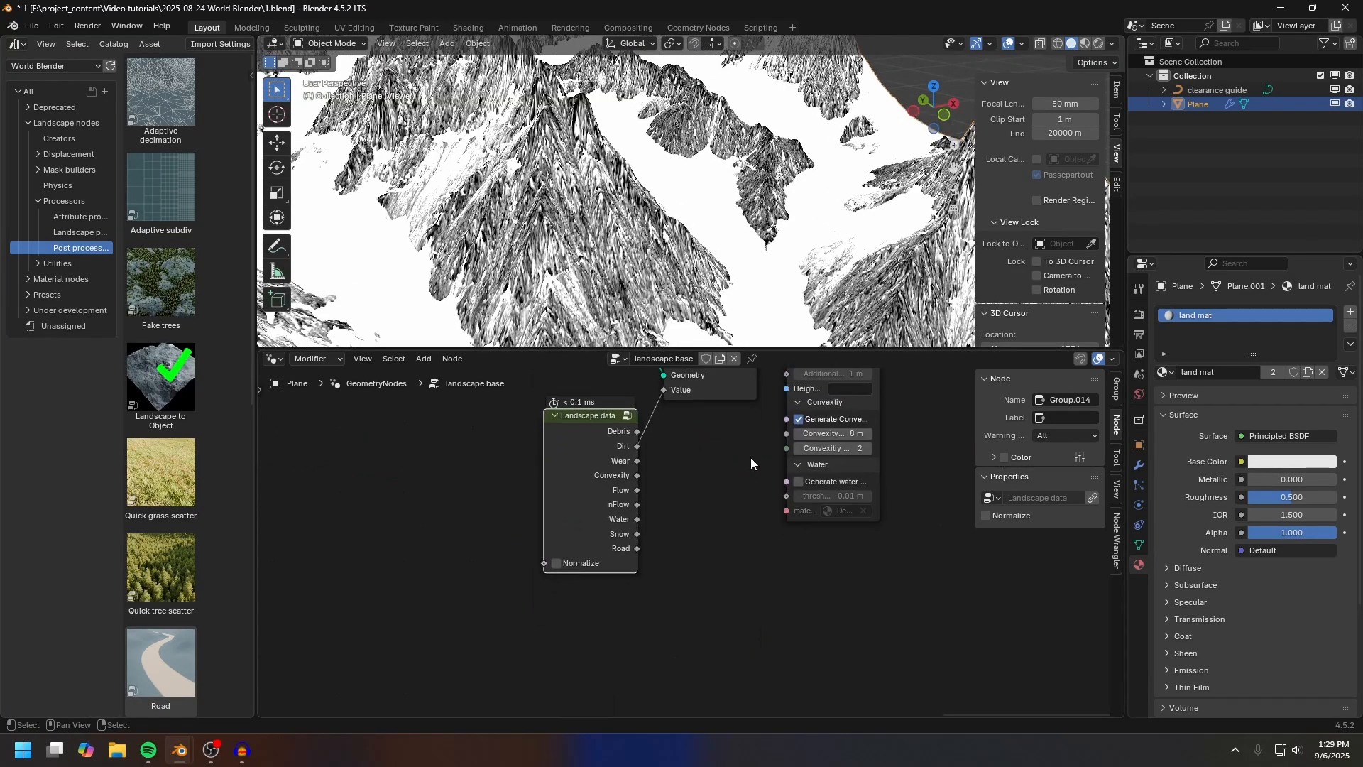
pyautogui.moveTo(639, 298); pyautogui.dragTo(679, 234, button='middle')
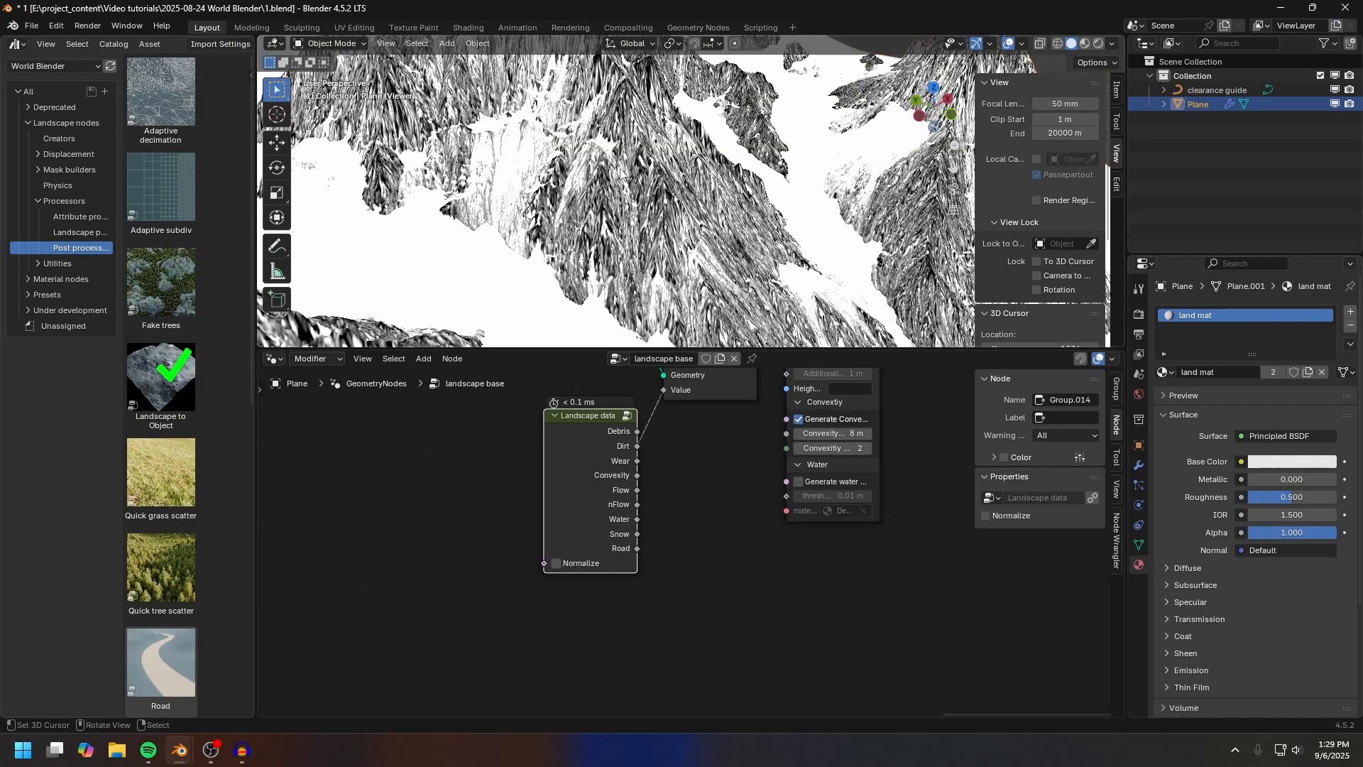
pyautogui.scroll(4, 581, 177)
pyautogui.moveTo(577, 177); pyautogui.dragTo(627, 177, button='middle')
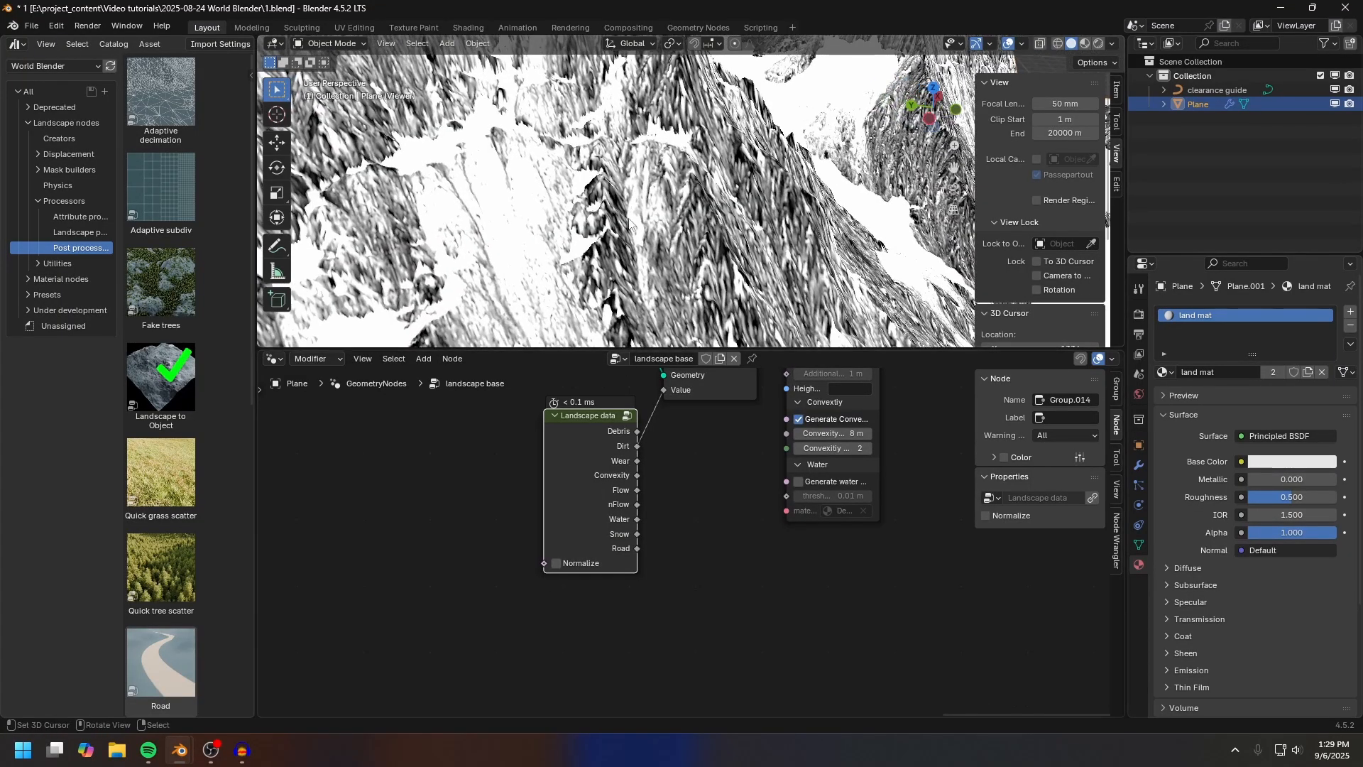
# Step: Enable Normalize on the Landscape data node and inspect the previewed Dirt map across the mountains
pyautogui.click(561, 564)
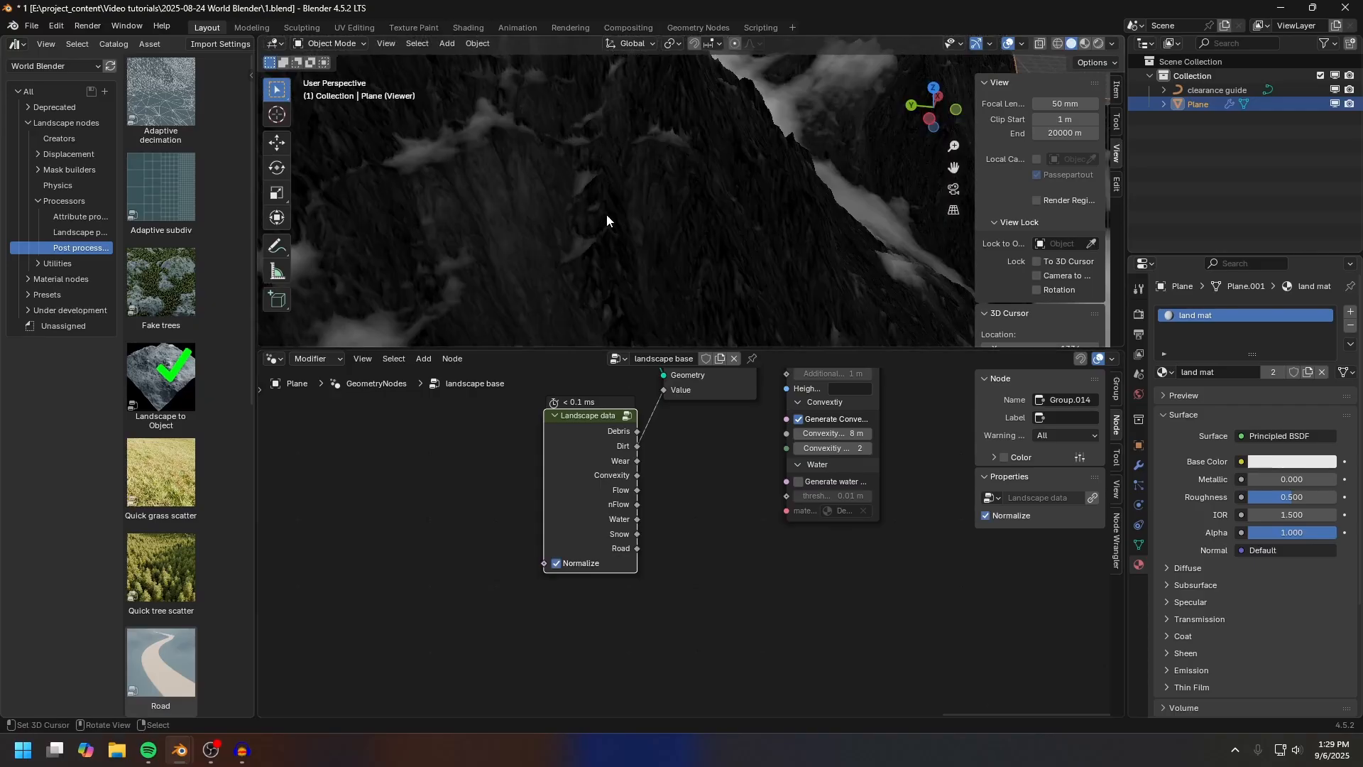
pyautogui.moveTo(624, 233); pyautogui.dragTo(752, 248, button='middle')
pyautogui.scroll(-3, 753, 247)
pyautogui.keyDown('shift'); pyautogui.moveTo(753, 247); pyautogui.dragTo(718, 162, button='middle'); pyautogui.keyUp('shift')
# Step: Preview the Flow output of the Landscape data node through the Viewer and inspect it on the terrain
pyautogui.moveTo(723, 477); pyautogui.dragTo(679, 538, button='middle')
pyautogui.moveTo(514, 515); pyautogui.dragTo(443, 498)
pyautogui.moveTo(522, 536); pyautogui.dragTo(625, 456)
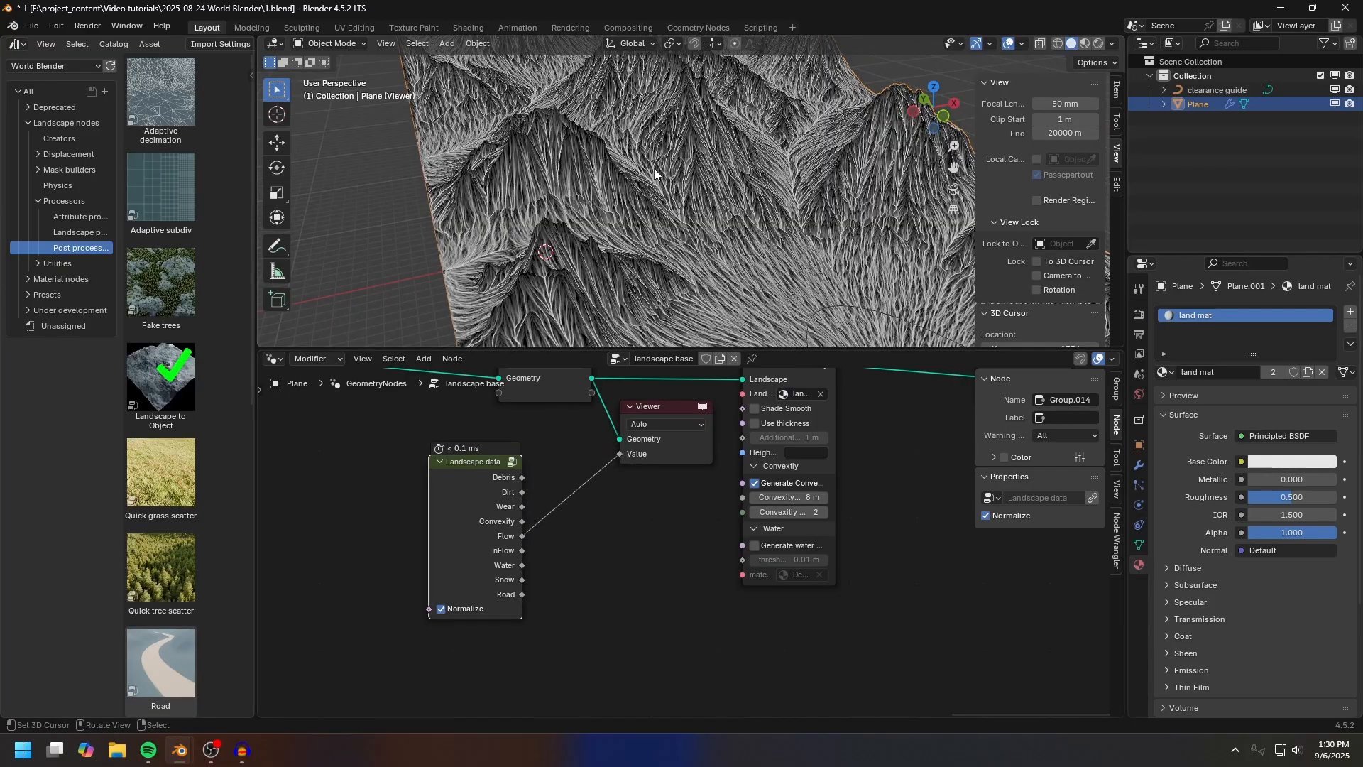
pyautogui.moveTo(655, 170); pyautogui.dragTo(710, 213, button='middle')
pyautogui.scroll(2, 700, 250)
# Step: Preview the Landscape data node's Snow output through the Viewer, disable Normalize, and inspect the snow map
pyautogui.moveTo(522, 579); pyautogui.dragTo(621, 455)
pyautogui.moveTo(661, 334); pyautogui.dragTo(645, 135, button='middle')
pyautogui.scroll(3, 555, 221)
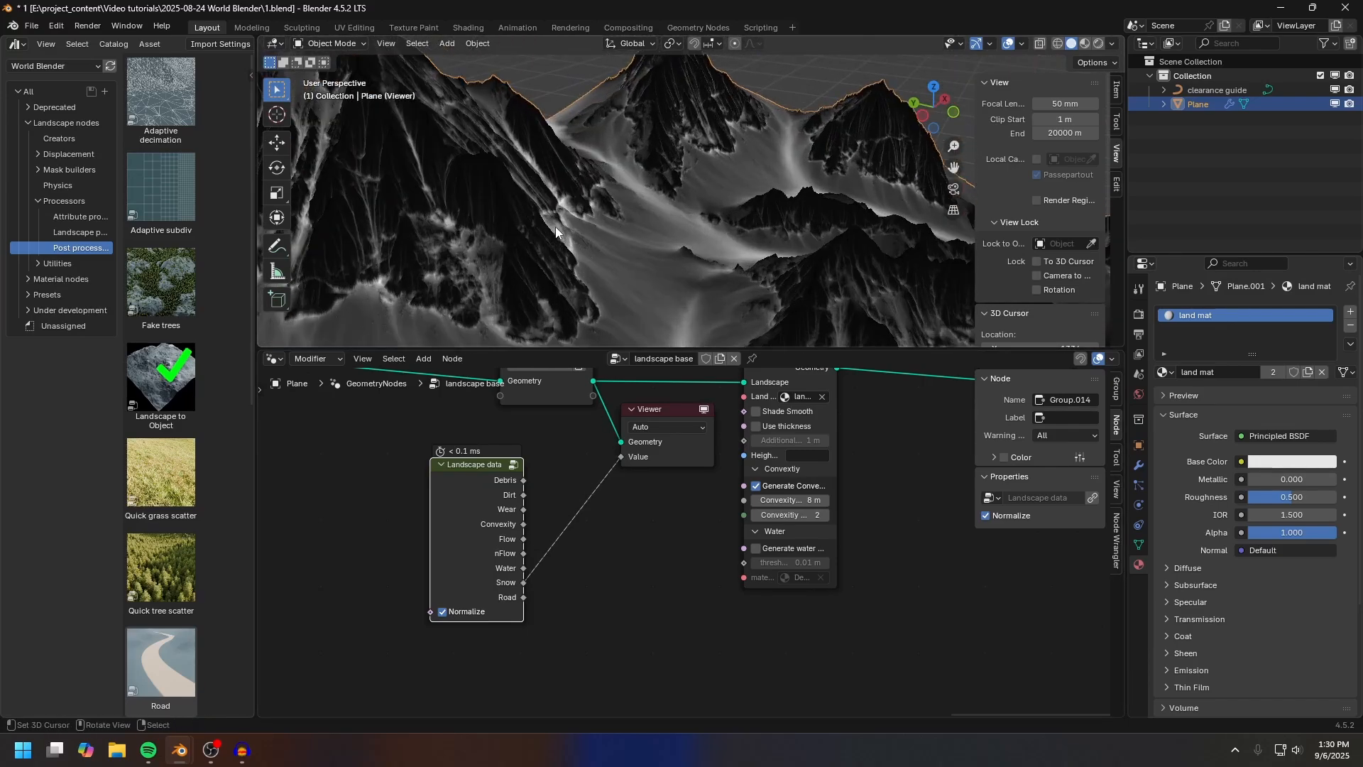
pyautogui.click(443, 612)
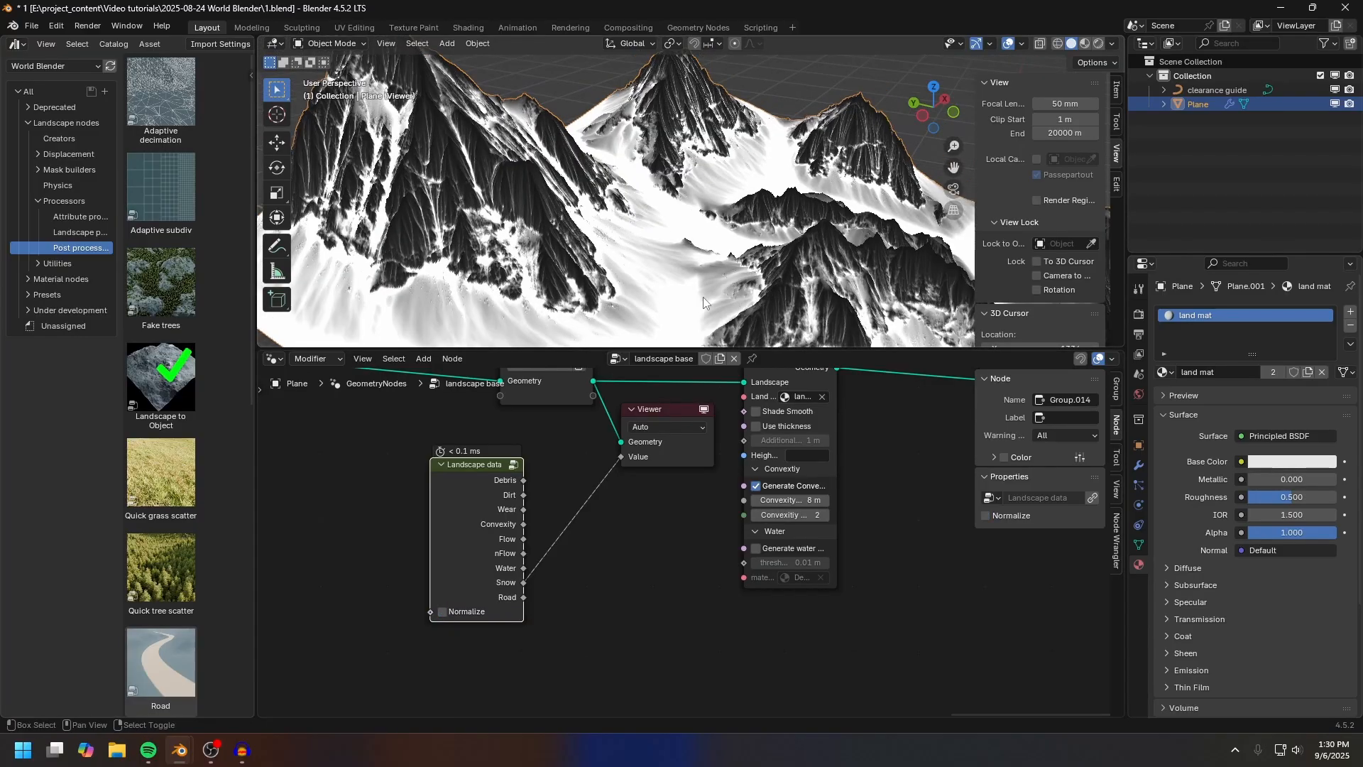
pyautogui.moveTo(703, 296); pyautogui.dragTo(619, 184, button='middle')
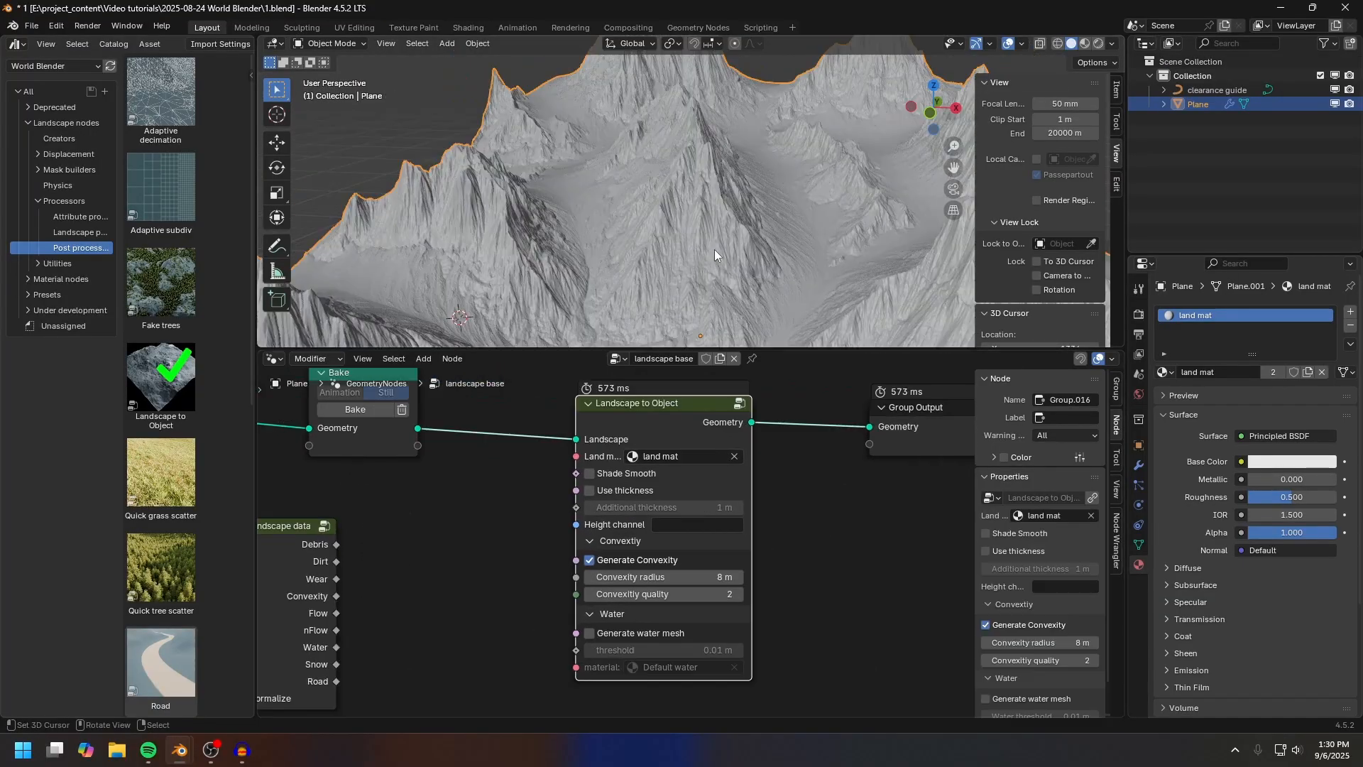
# Step: Switch the 3D viewport to Rendered shading and frame the whole landscape
pyautogui.press('z')
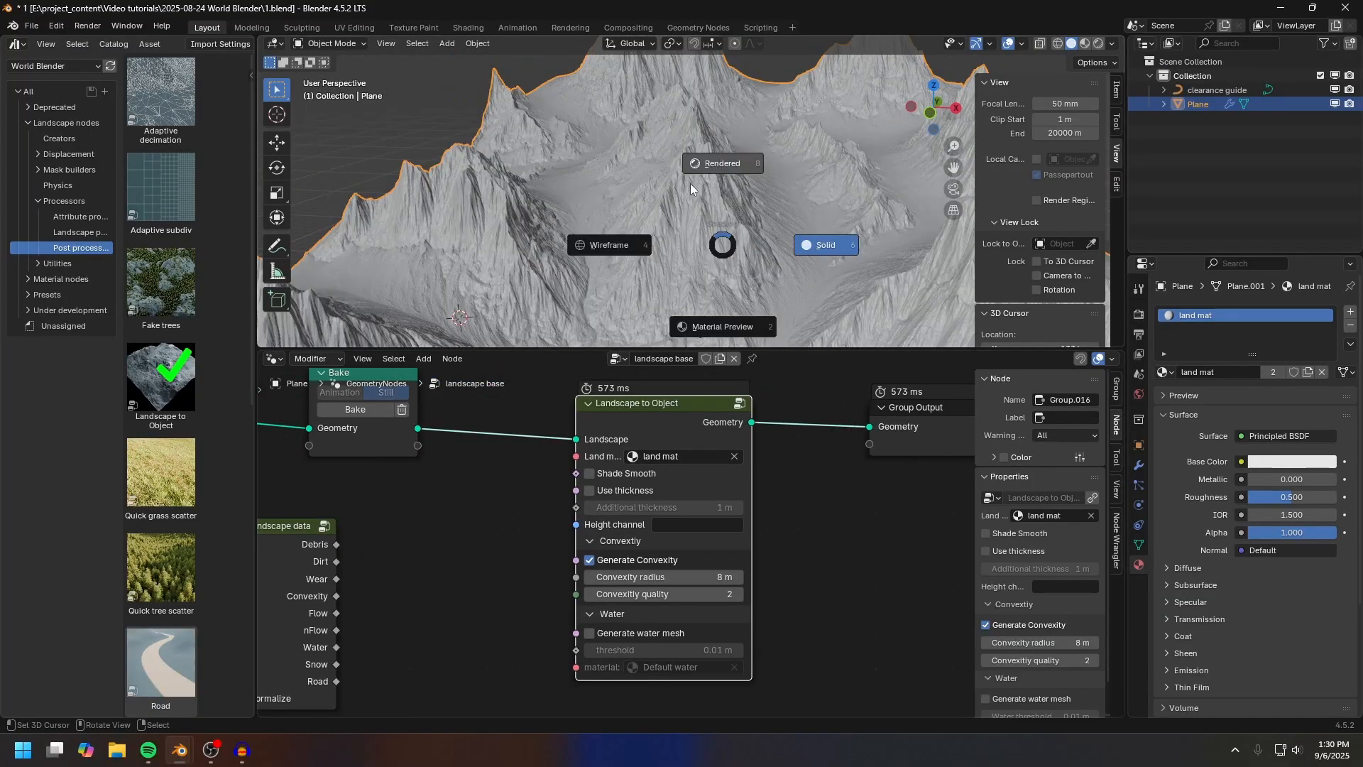
pyautogui.click(699, 206)
pyautogui.moveTo(688, 223)
pyautogui.mouseDown(button='middle')
pyautogui.moveTo(740, 281)
pyautogui.moveTo(652, 203)
pyautogui.mouseUp(button='middle')
pyautogui.scroll(-2, 712, 258)
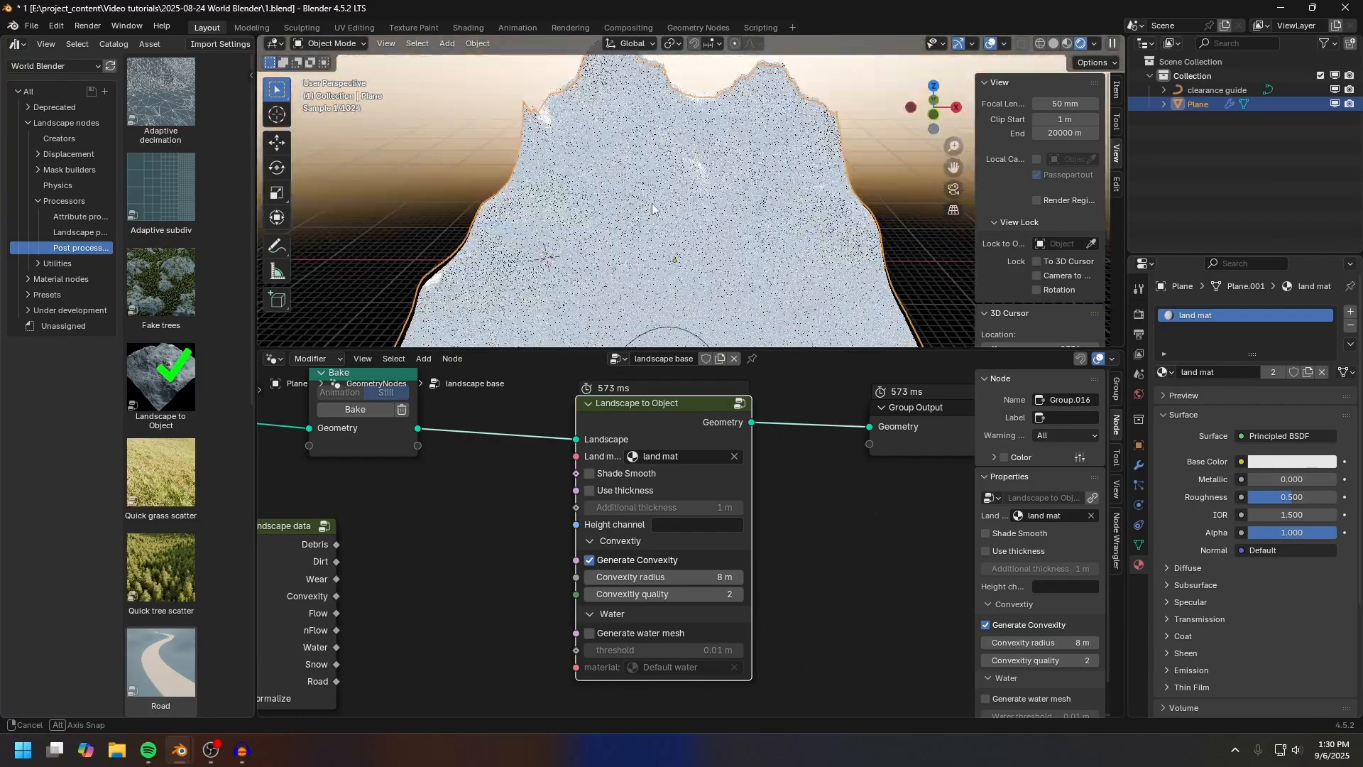
pyautogui.scroll(-1, 652, 203)
# Step: Open the world's shader nodes and set the Sky Texture's Sun Rotation to 90.5°
pyautogui.click(278, 359)
pyautogui.click(310, 475)
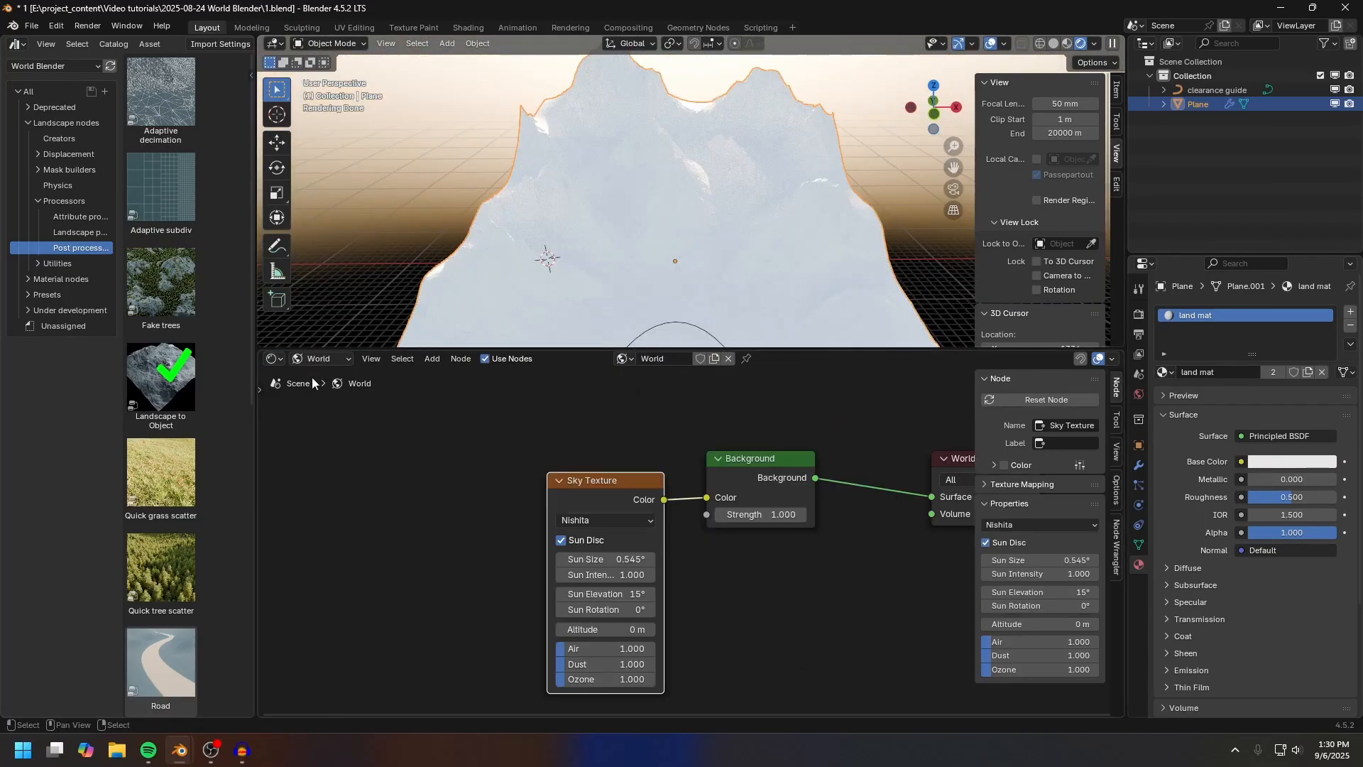
pyautogui.click(318, 359)
pyautogui.scroll(1, 704, 511)
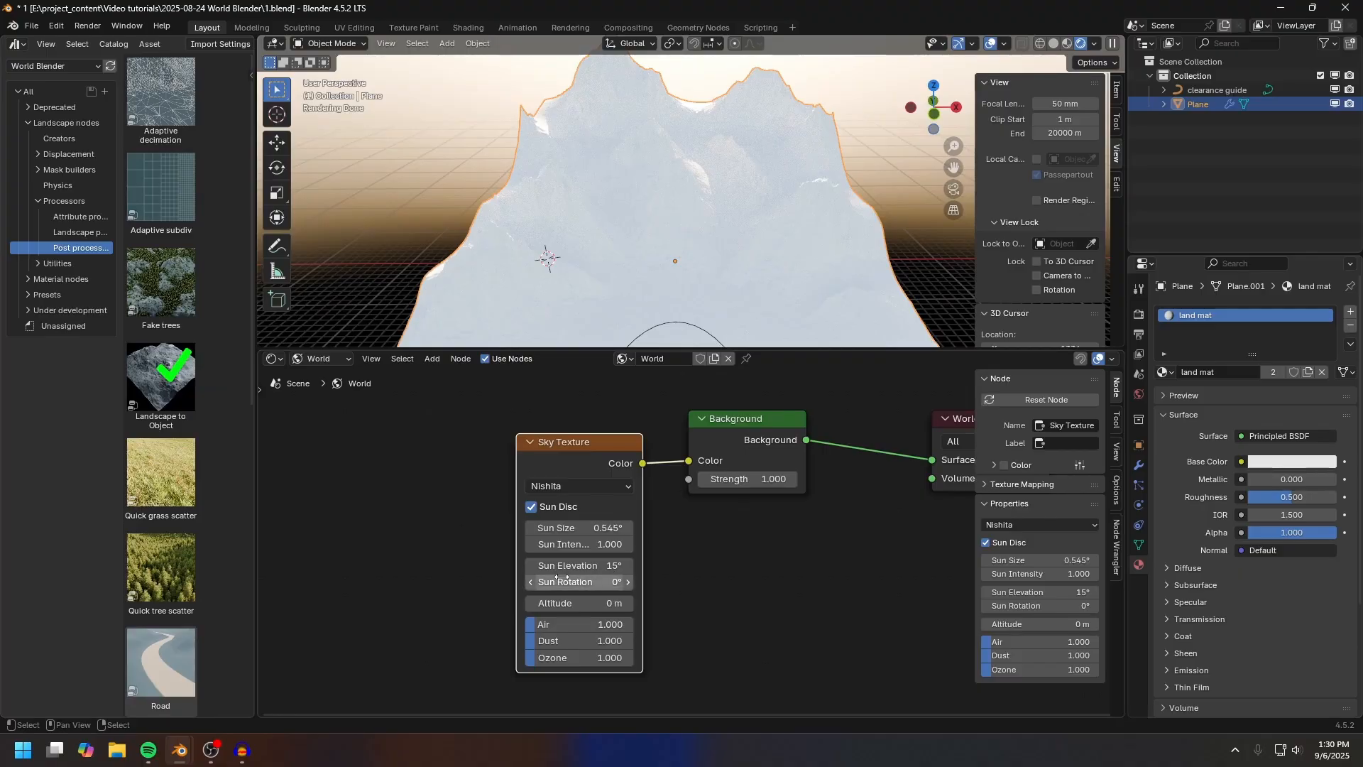
pyautogui.moveTo(564, 581); pyautogui.dragTo(618, 582)
pyautogui.scroll(3, 642, 206)
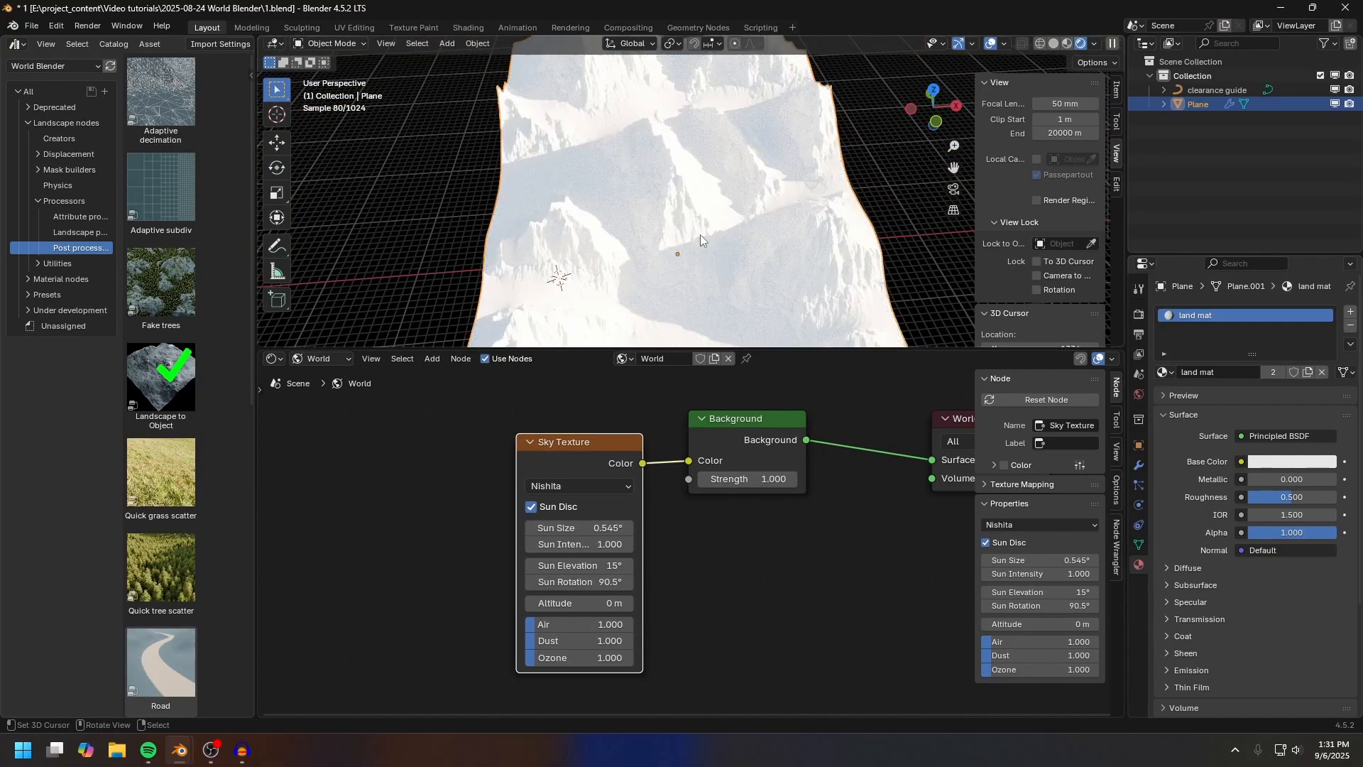
# Step: Return to the object's shader nodes and delete the Principled BSDF from the land mat material
pyautogui.click(306, 360)
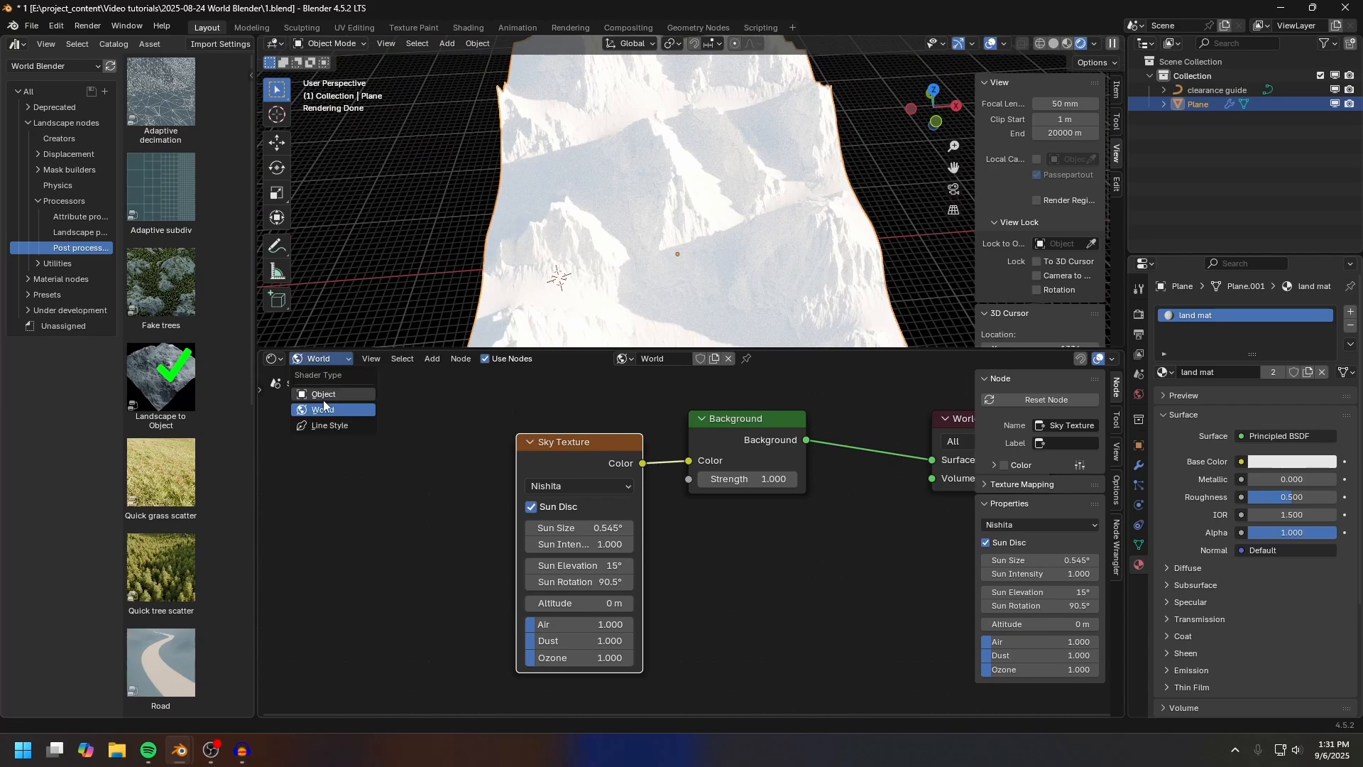
pyautogui.click(322, 393)
pyautogui.moveTo(871, 466); pyautogui.dragTo(674, 603)
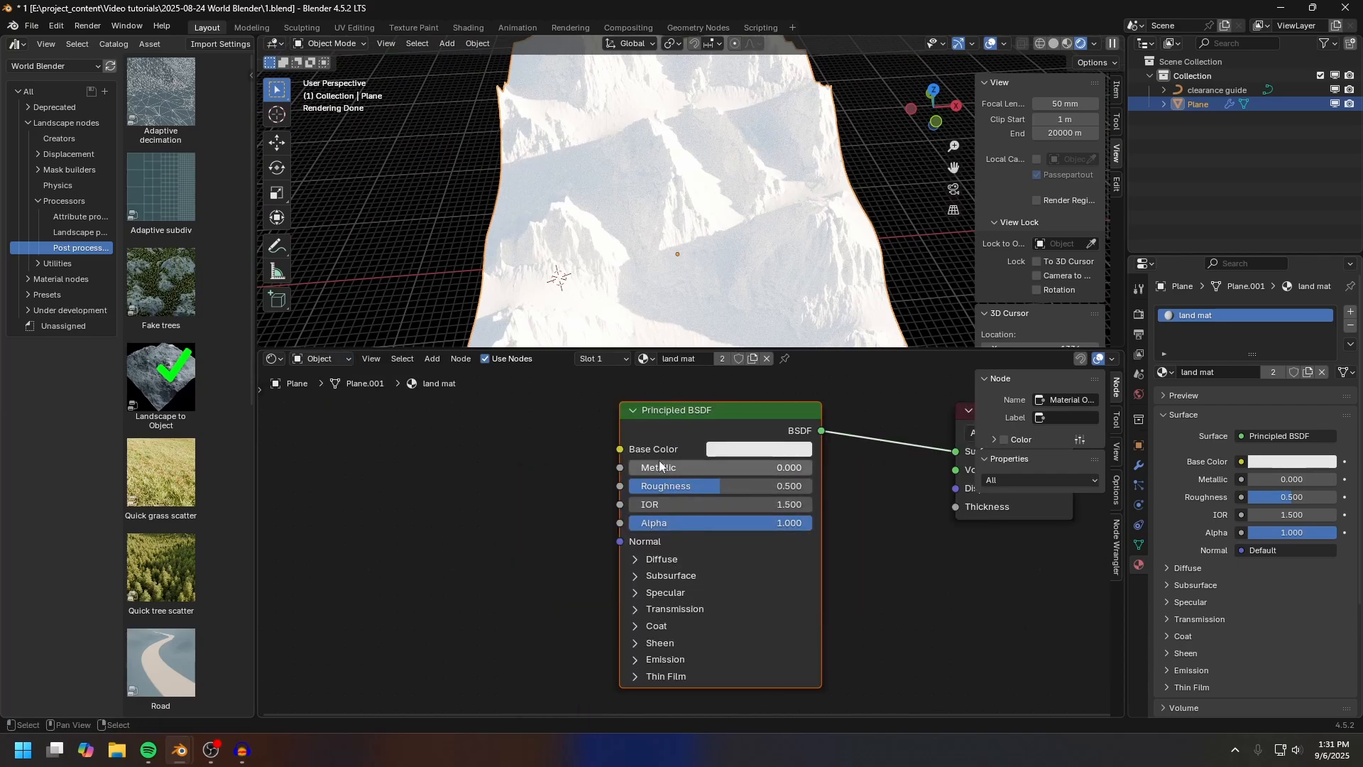
pyautogui.press('x')
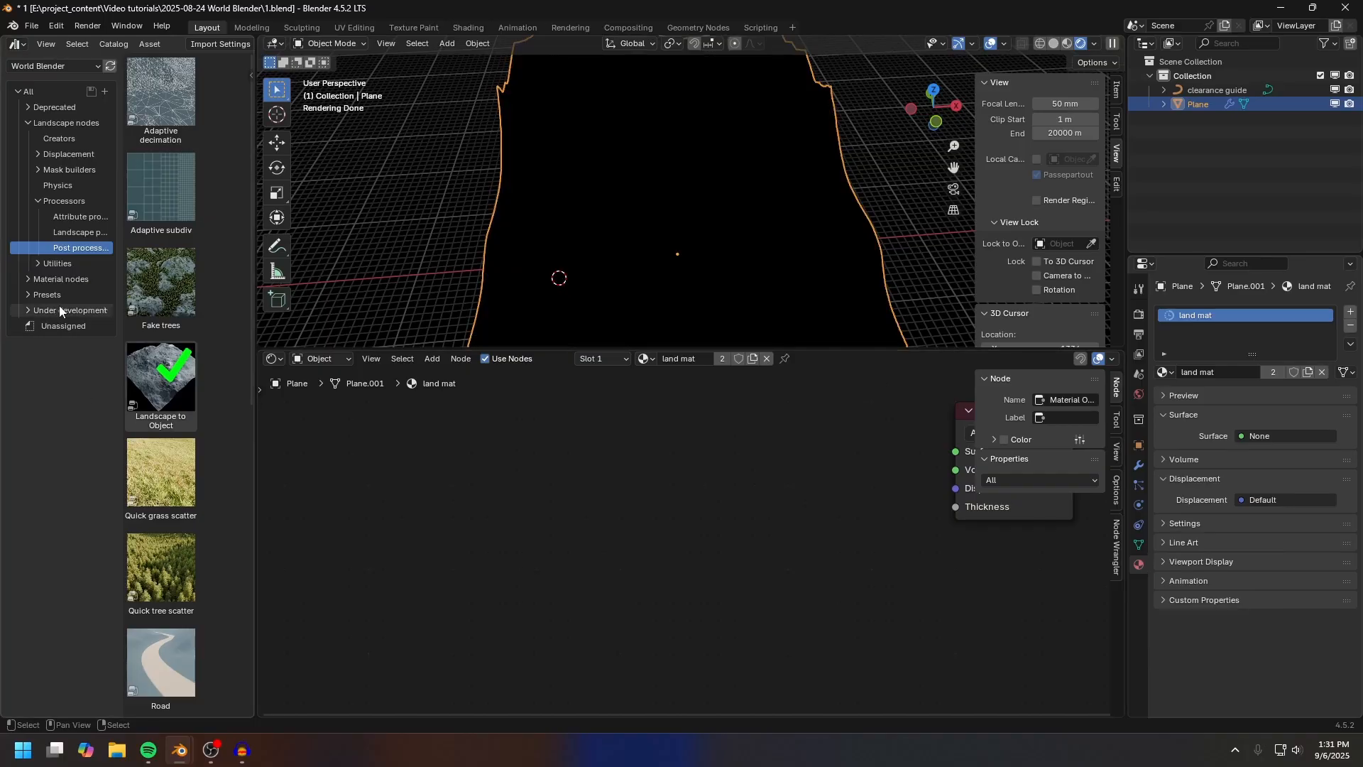
# Step: Add the MS - Quick rock shader from the Material nodes assets and connect its BSDF to the Material Output
pyautogui.click(27, 279)
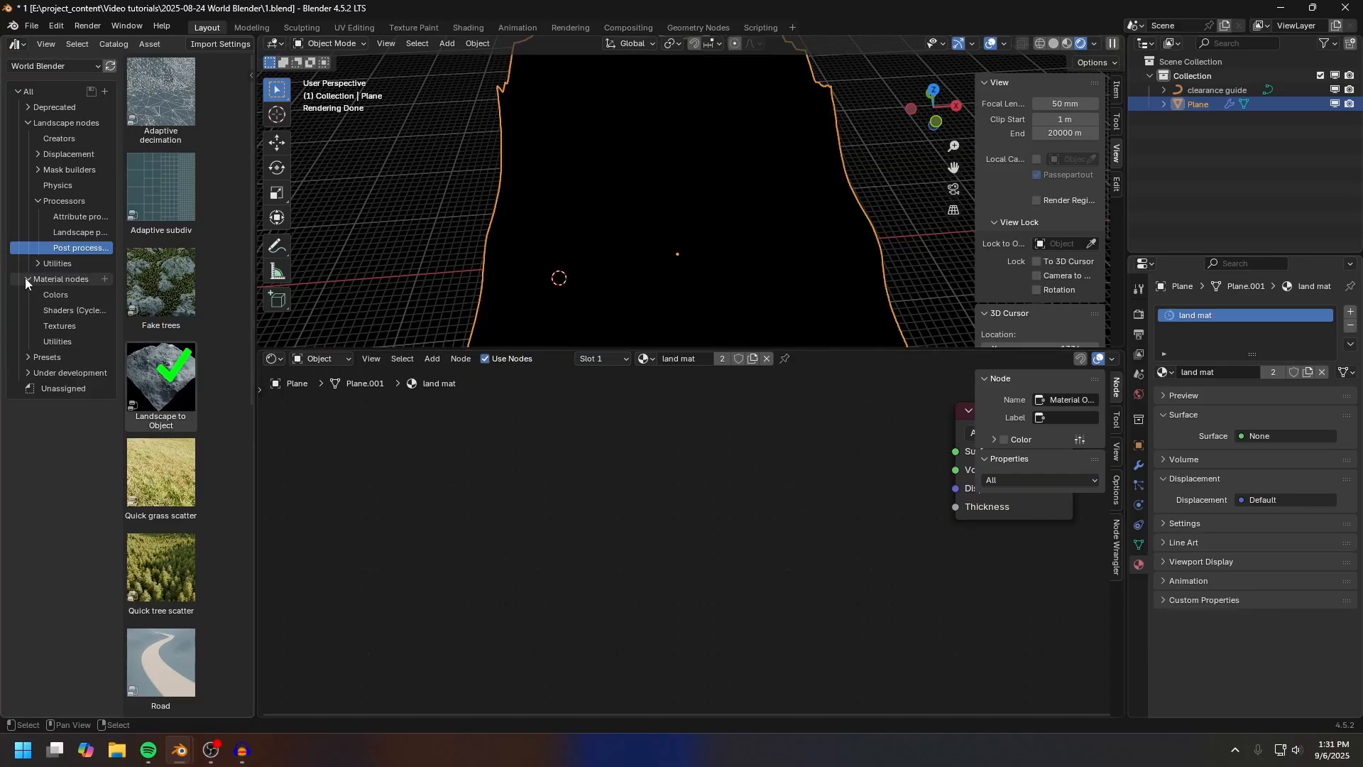
pyautogui.click(60, 310)
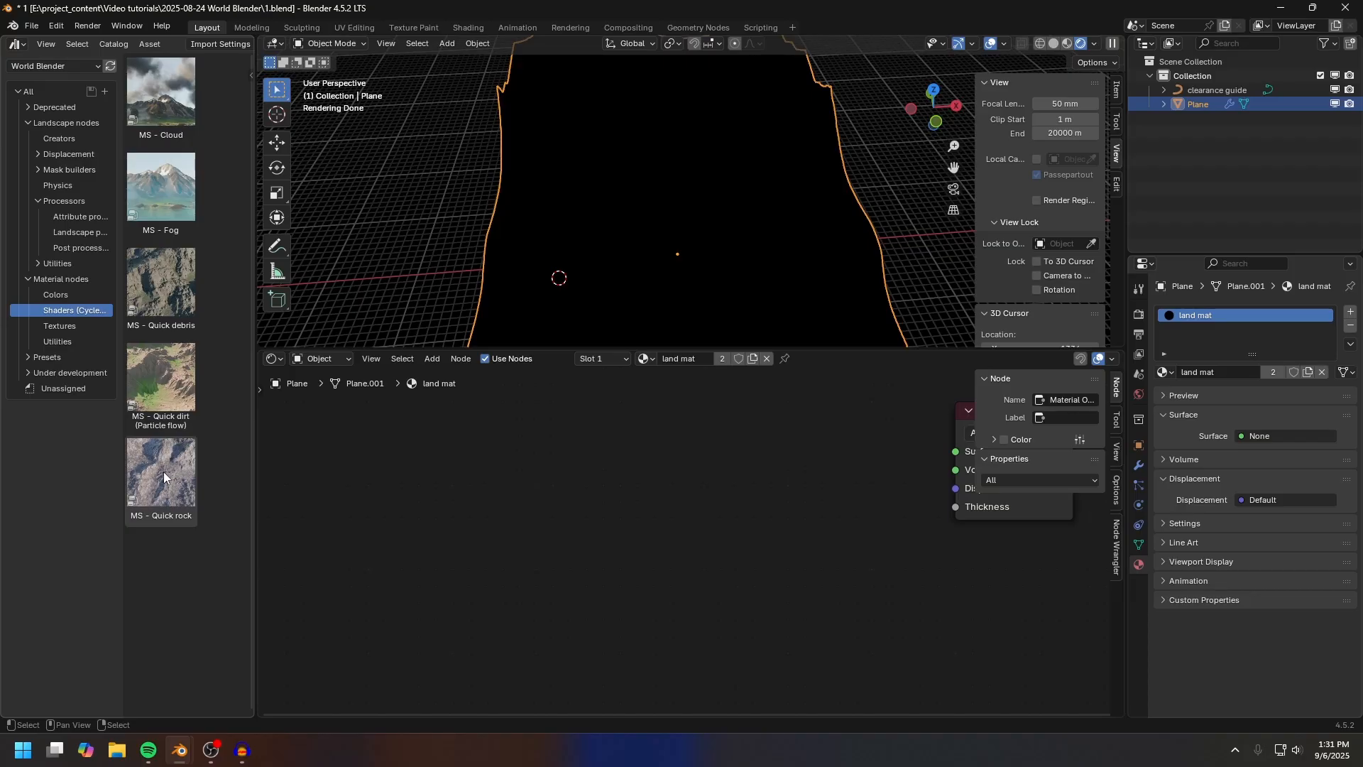
pyautogui.moveTo(164, 471); pyautogui.dragTo(565, 470)
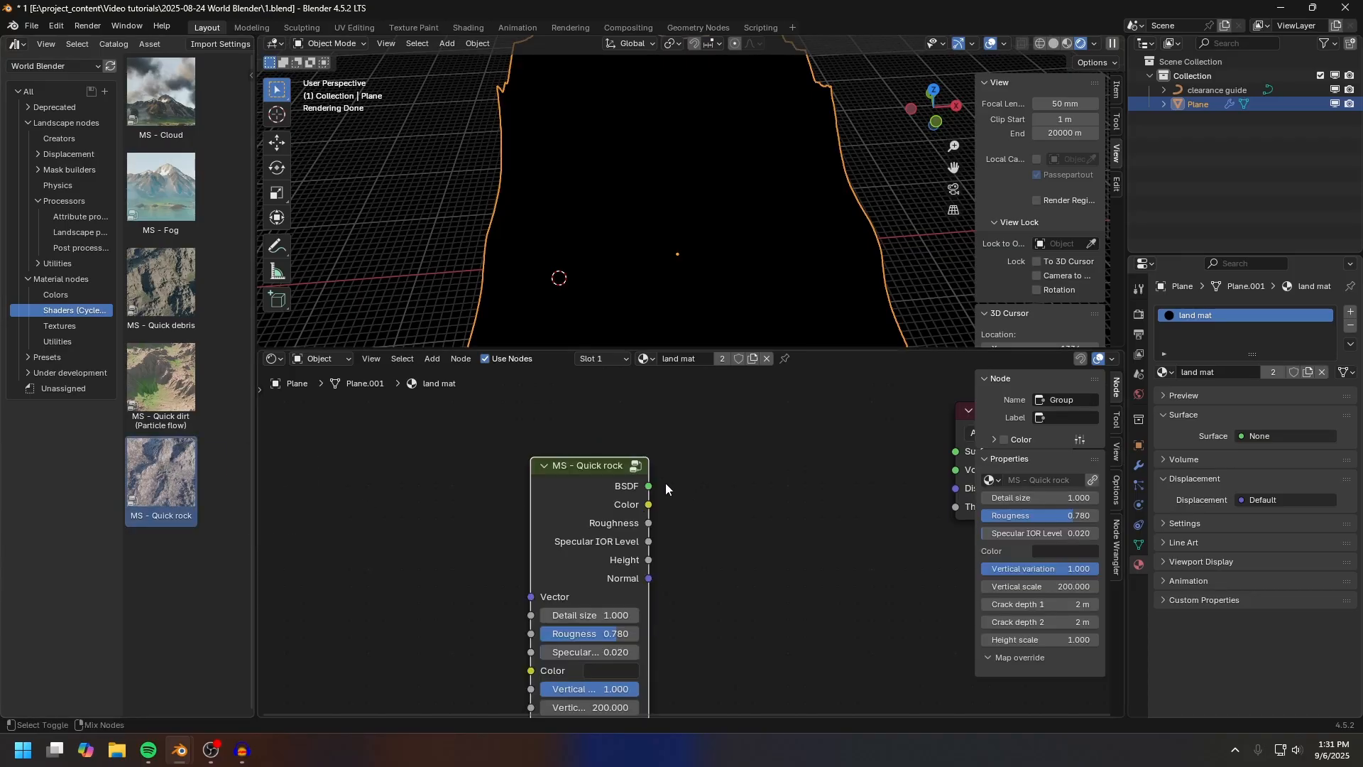
pyautogui.keyDown('ctrl'); pyautogui.keyDown('shift'); pyautogui.click(607, 485); pyautogui.keyUp('shift'); pyautogui.keyUp('ctrl')
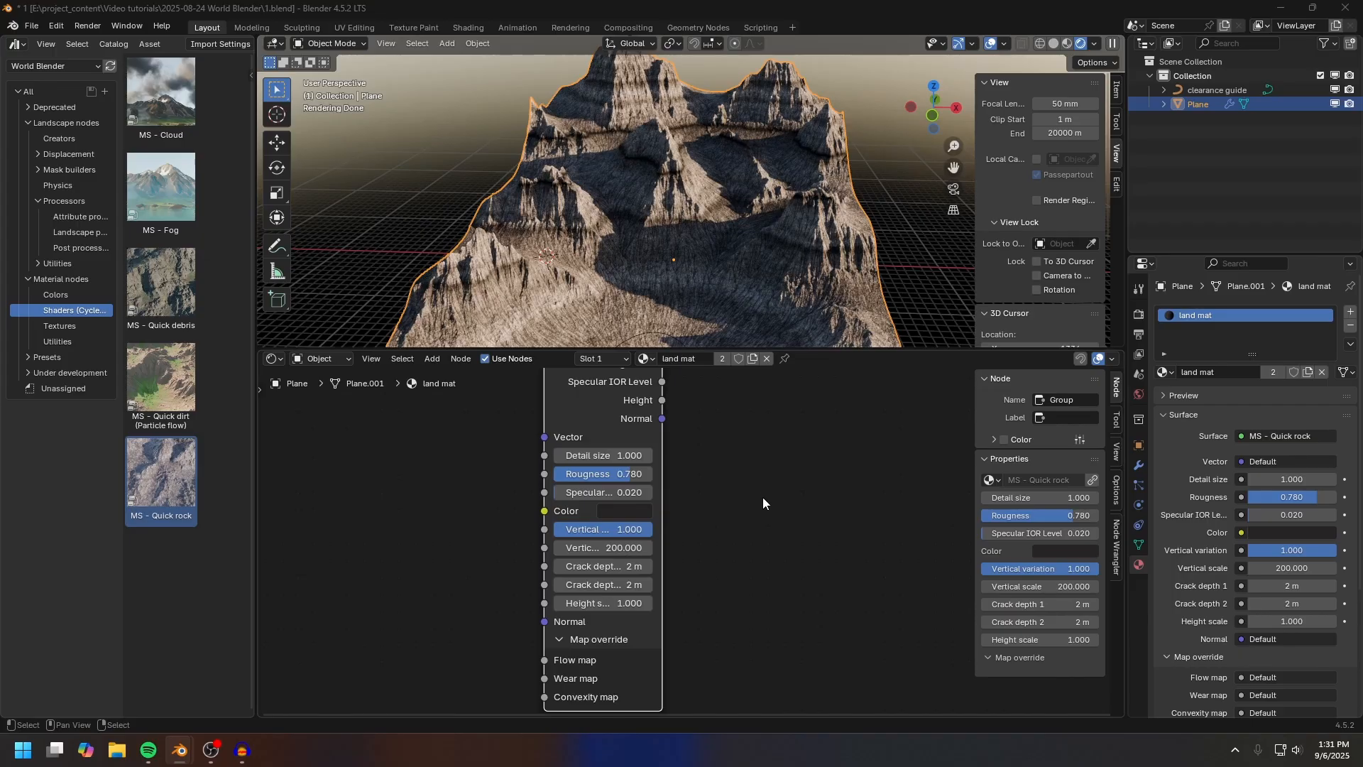
# Step: Set the Quick rock shader's Detail size to 0.3 and its Vertical variation to 0.25
pyautogui.click(629, 457)
pyautogui.write('0.3')
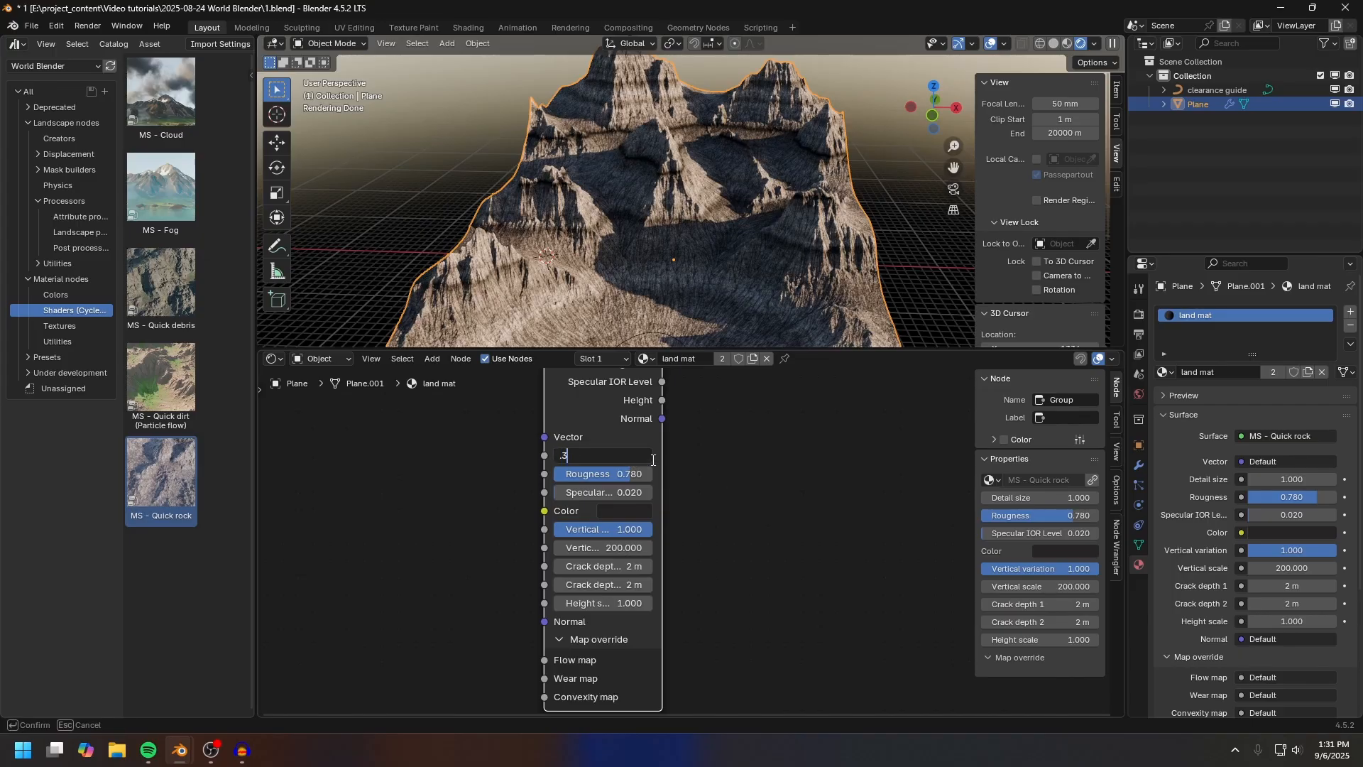
pyautogui.press('Return')
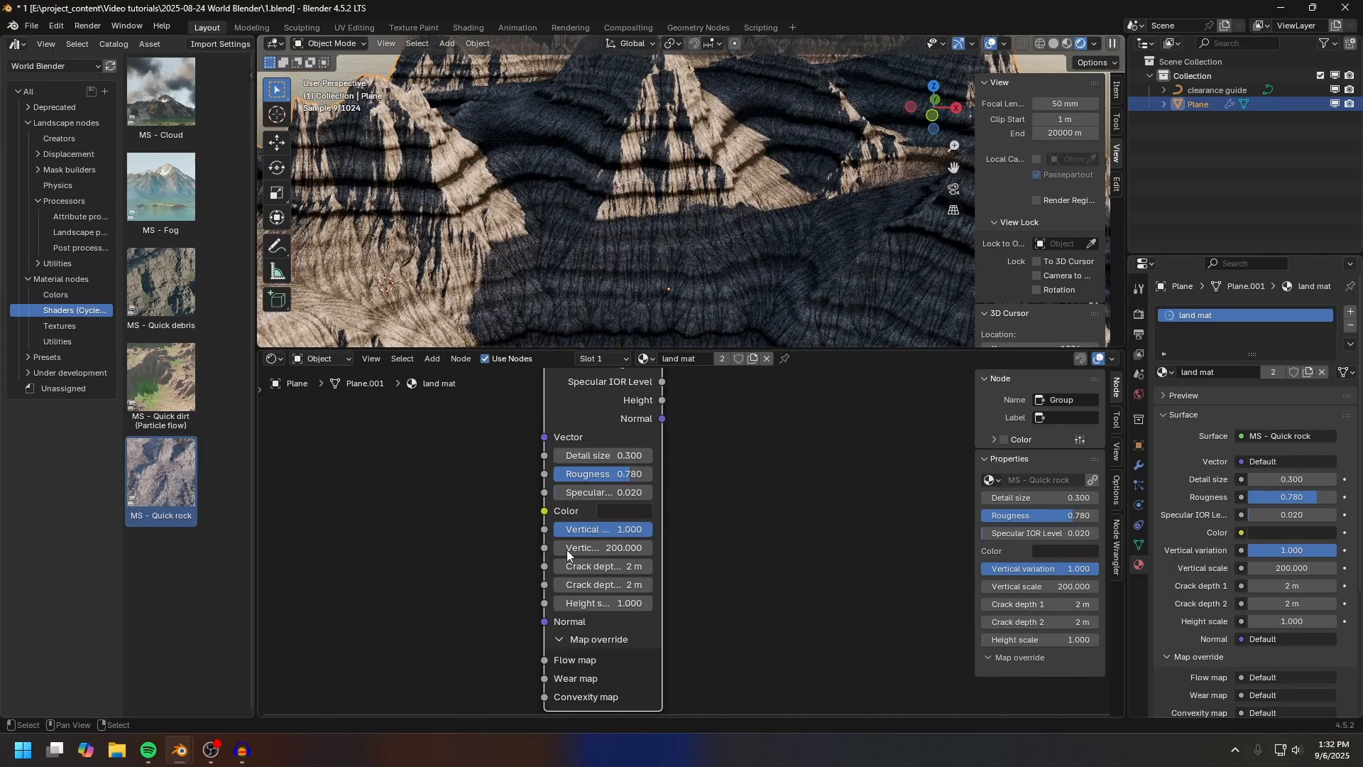
pyautogui.click(603, 531)
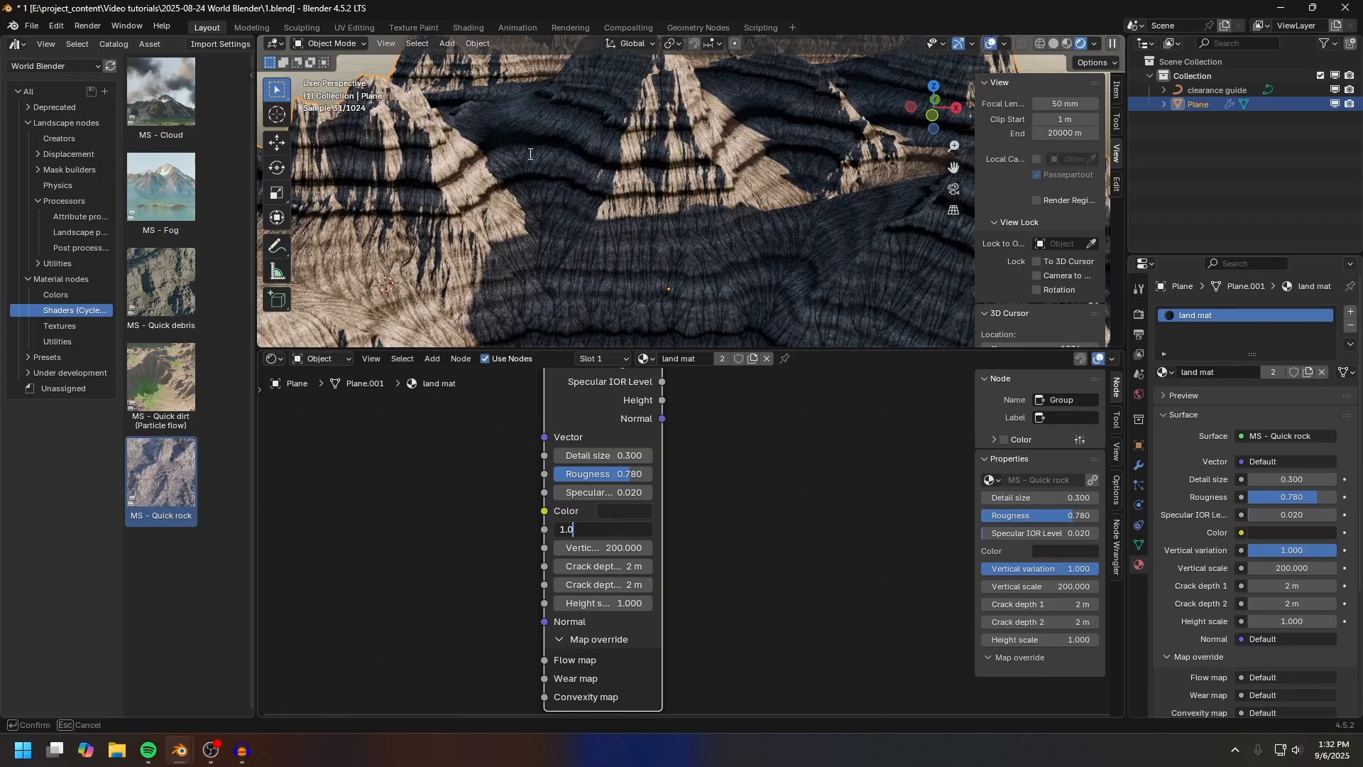
pyautogui.moveTo(609, 529); pyautogui.dragTo(521, 525)
pyautogui.write('.25')
pyautogui.press('Return')
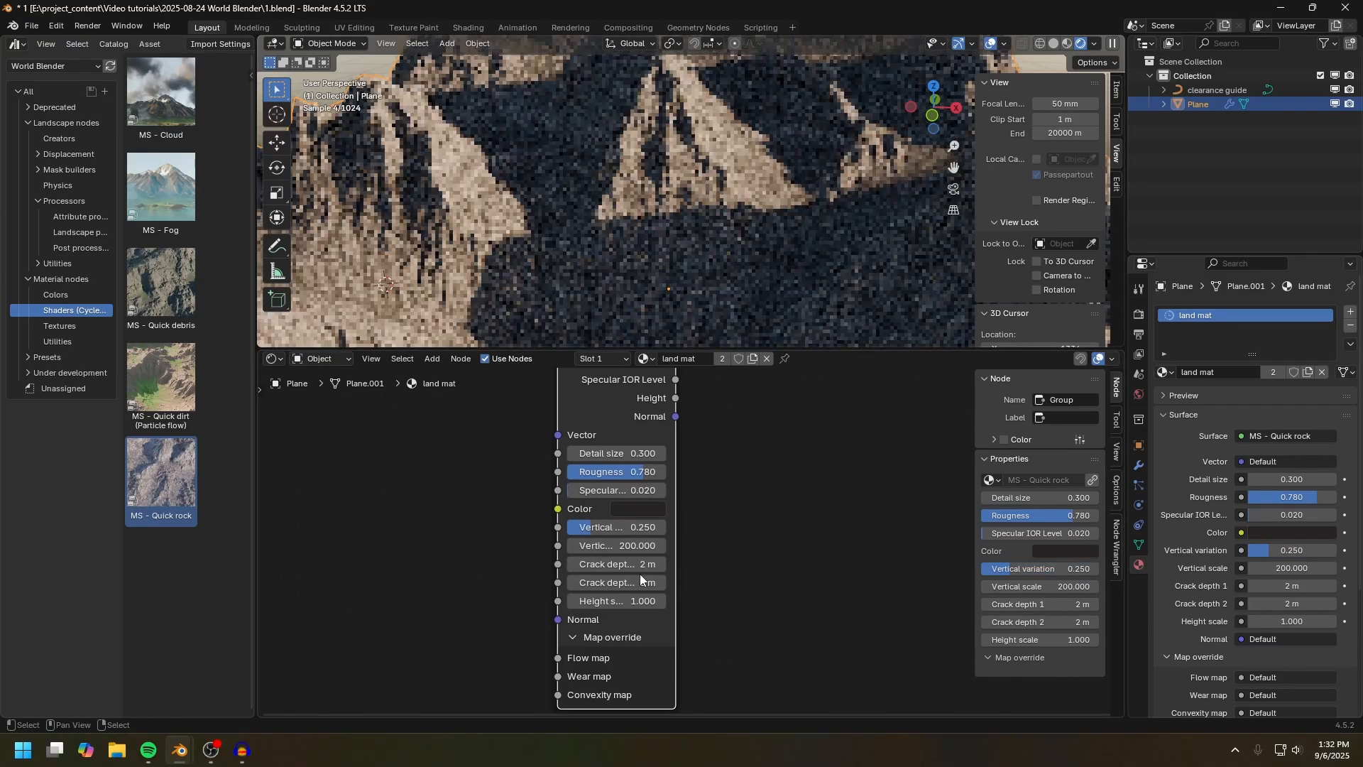
# Step: Set both crack depths of the Quick rock shader to 1 m and its Height scale to 0.5
pyautogui.doubleClick(641, 564)
pyautogui.write('1')
pyautogui.press('Return')
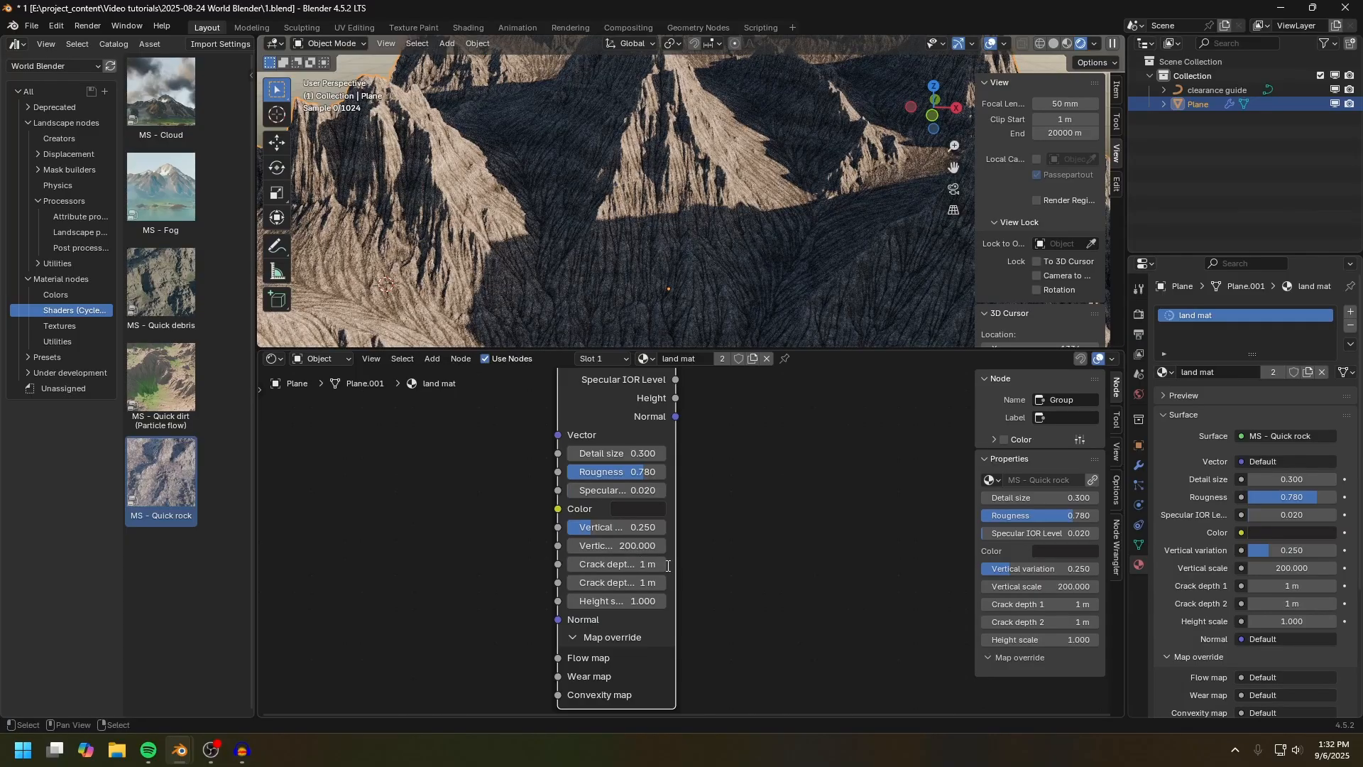
pyautogui.doubleClick(611, 601)
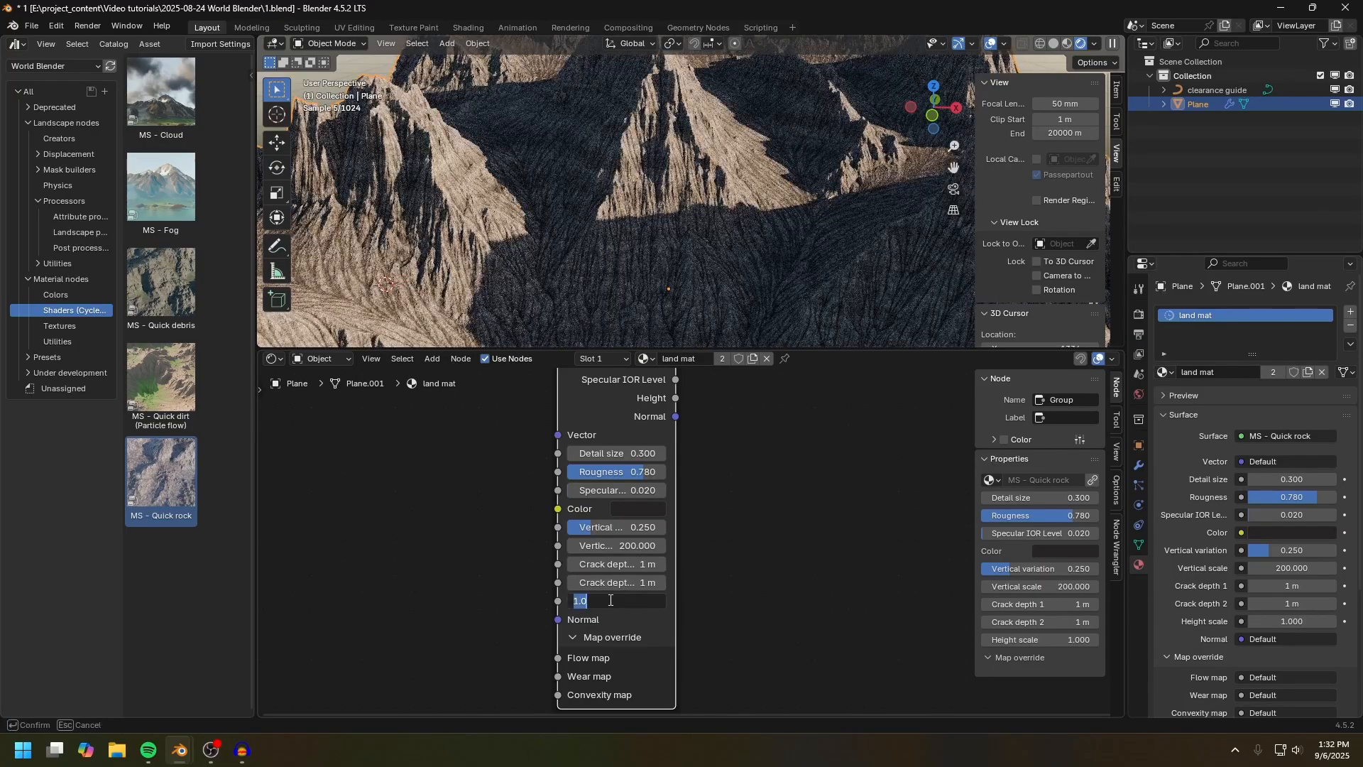
pyautogui.write('0.5')
pyautogui.press('Return')
pyautogui.moveTo(625, 298); pyautogui.dragTo(645, 226, button='middle')
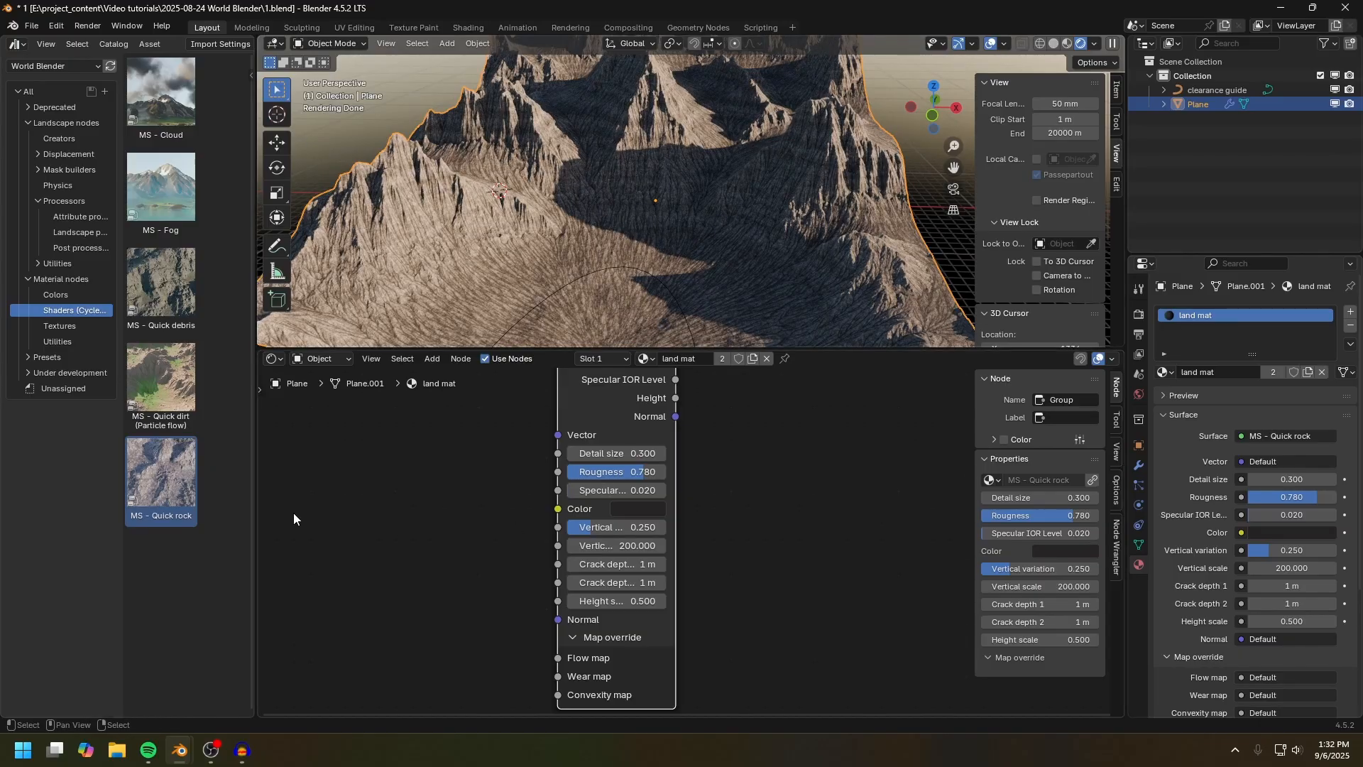
# Step: Add the MS - Quick dirt (Particle flow) shader to the material and connect its BSDF to the Material Output
pyautogui.click(164, 393)
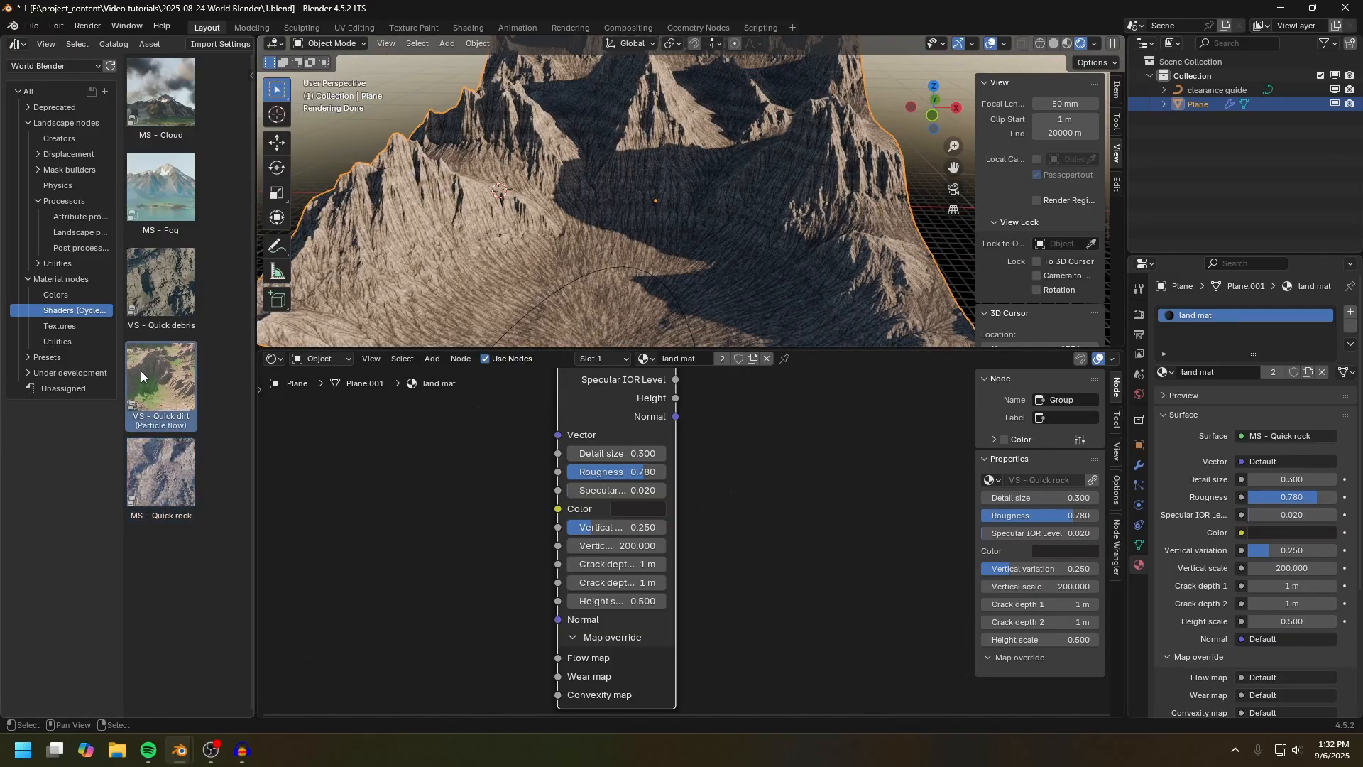
pyautogui.moveTo(140, 371); pyautogui.dragTo(852, 472)
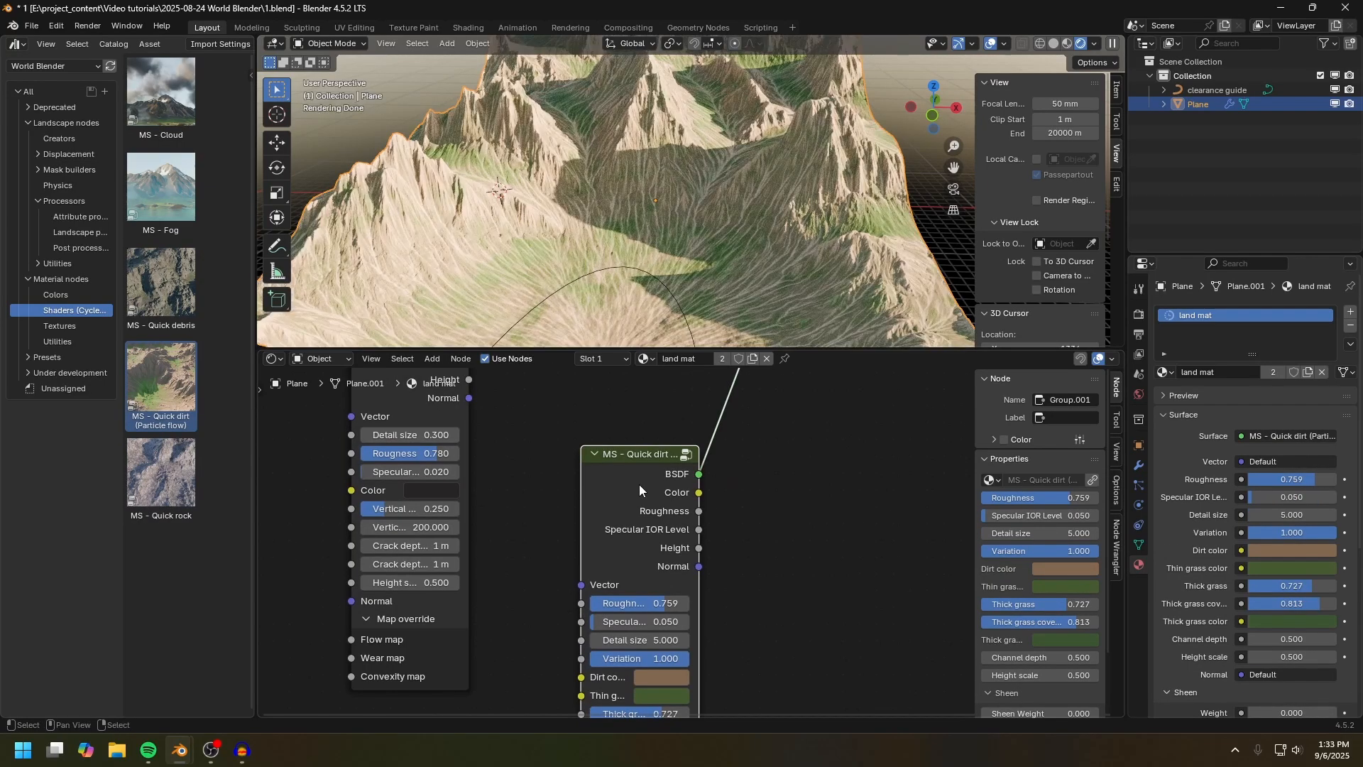
# Step: Set the Quick dirt shader's Detail size to 0.2
pyautogui.scroll(2, 651, 492)
pyautogui.moveTo(652, 492); pyautogui.dragTo(661, 358, button='middle')
pyautogui.click(663, 527)
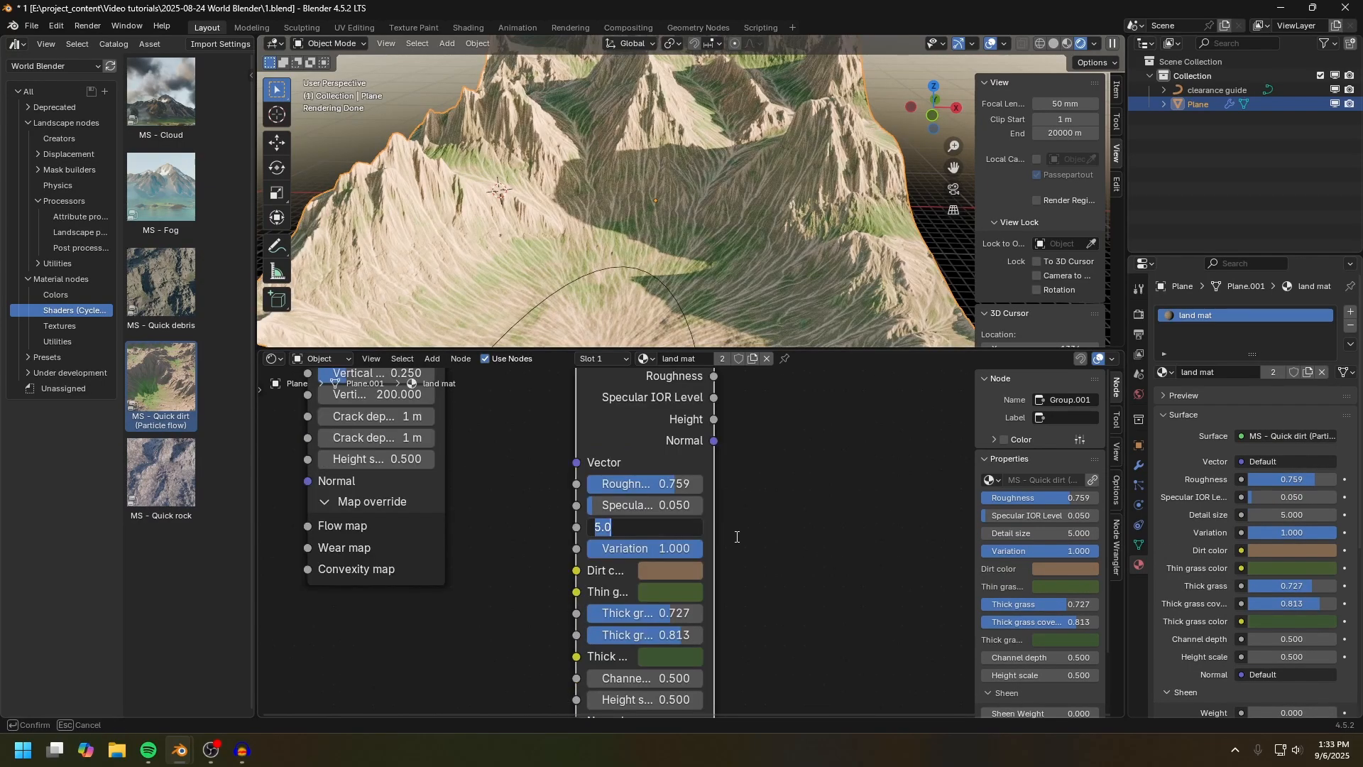
pyautogui.write('22')
pyautogui.press('Return')
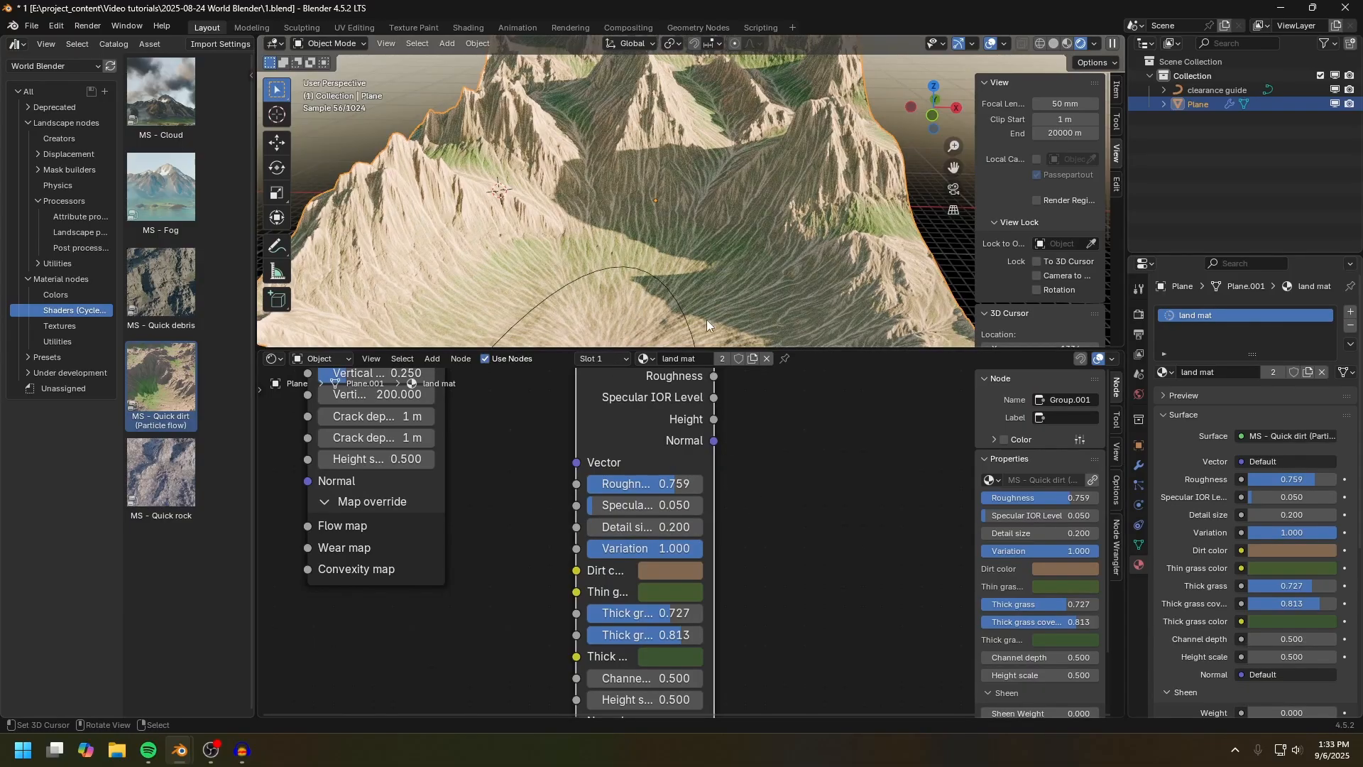
# Step: Preview the Quick dirt shader's Color output on the terrain and examine its grass and dirt pattern up close
pyautogui.moveTo(796, 536); pyautogui.dragTo(791, 660, button='middle')
pyautogui.keyDown('ctrl'); pyautogui.keyDown('shift'); pyautogui.click(647, 504); pyautogui.keyUp('shift'); pyautogui.keyUp('ctrl')
pyautogui.keyDown('shift'); pyautogui.moveTo(619, 276); pyautogui.dragTo(624, 172, button='middle'); pyautogui.keyUp('shift')
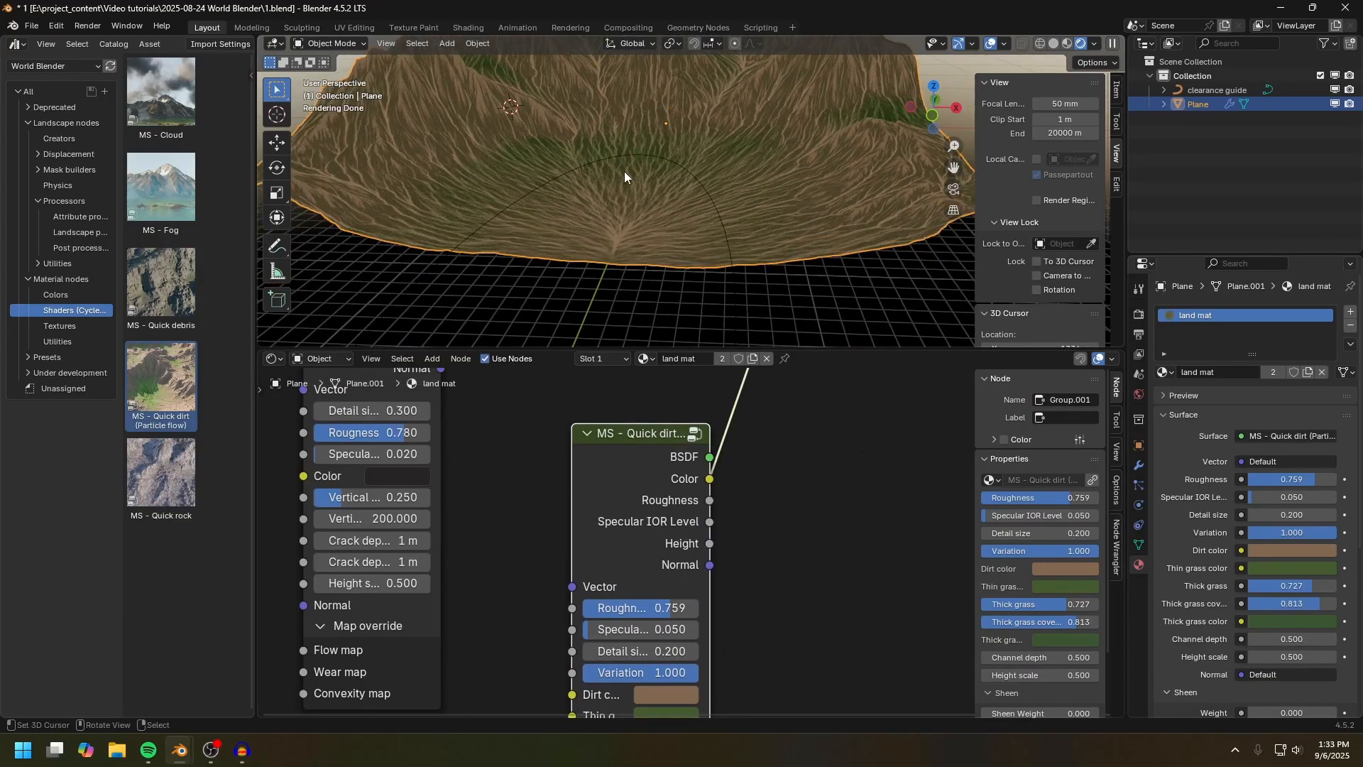
pyautogui.scroll(10, 667, 197)
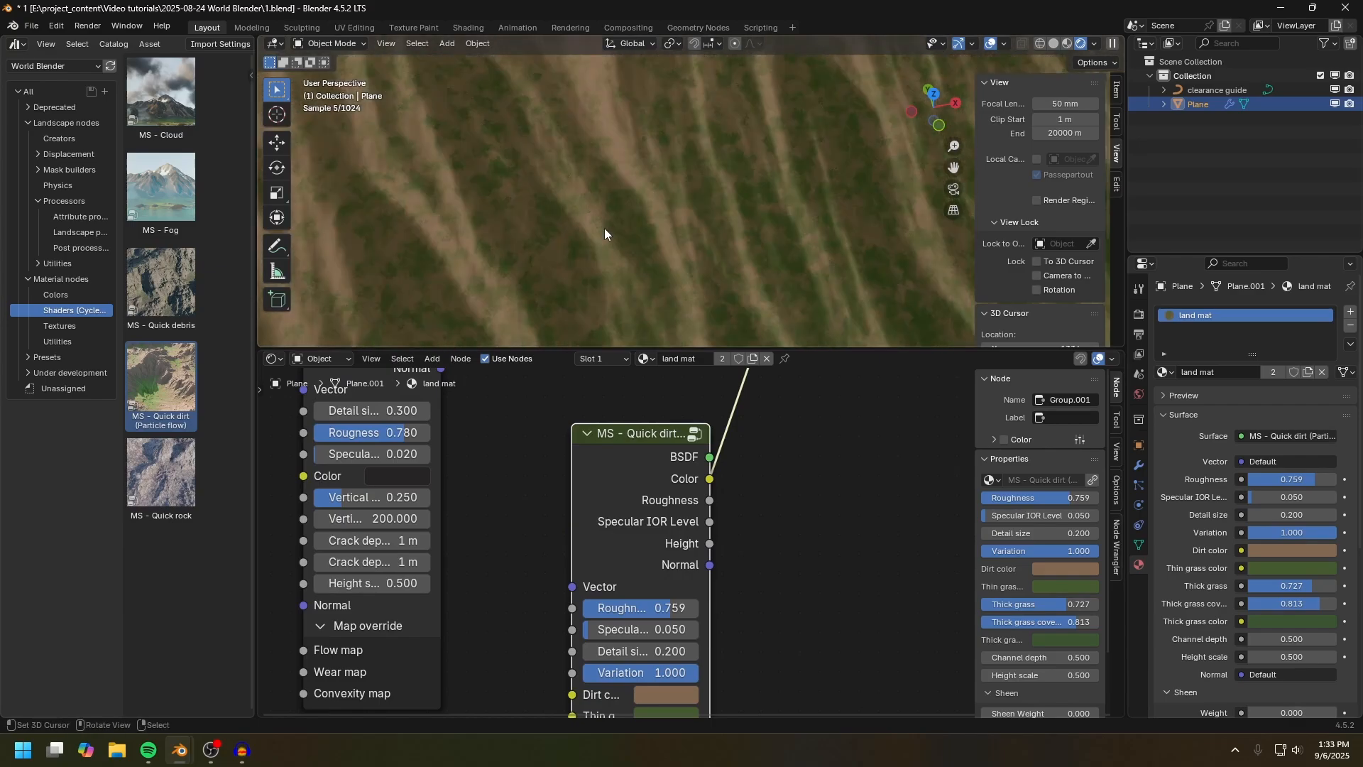
pyautogui.scroll(-8, 568, 190)
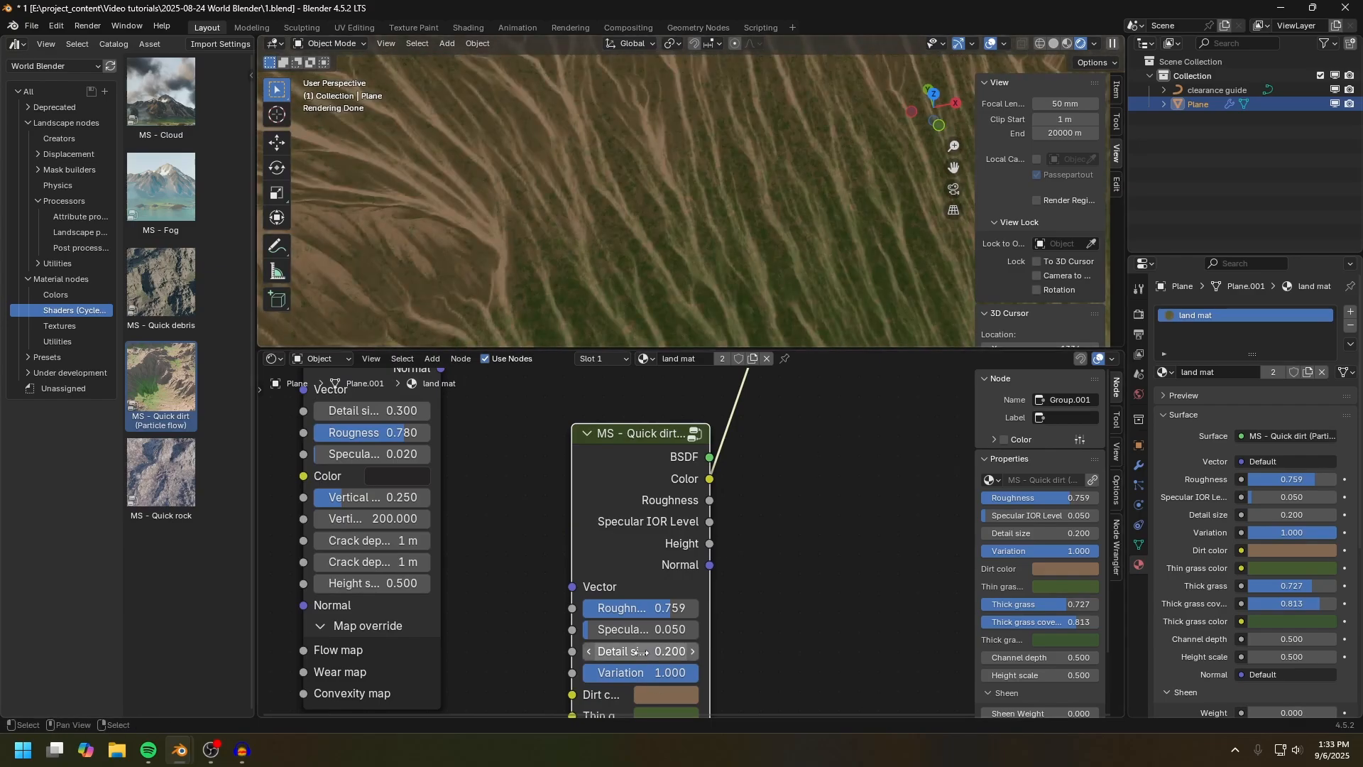
# Step: Compare the Quick dirt pattern with Detail size at 5 and back at 0.2
pyautogui.click(600, 651)
pyautogui.write('5')
pyautogui.press('Return')
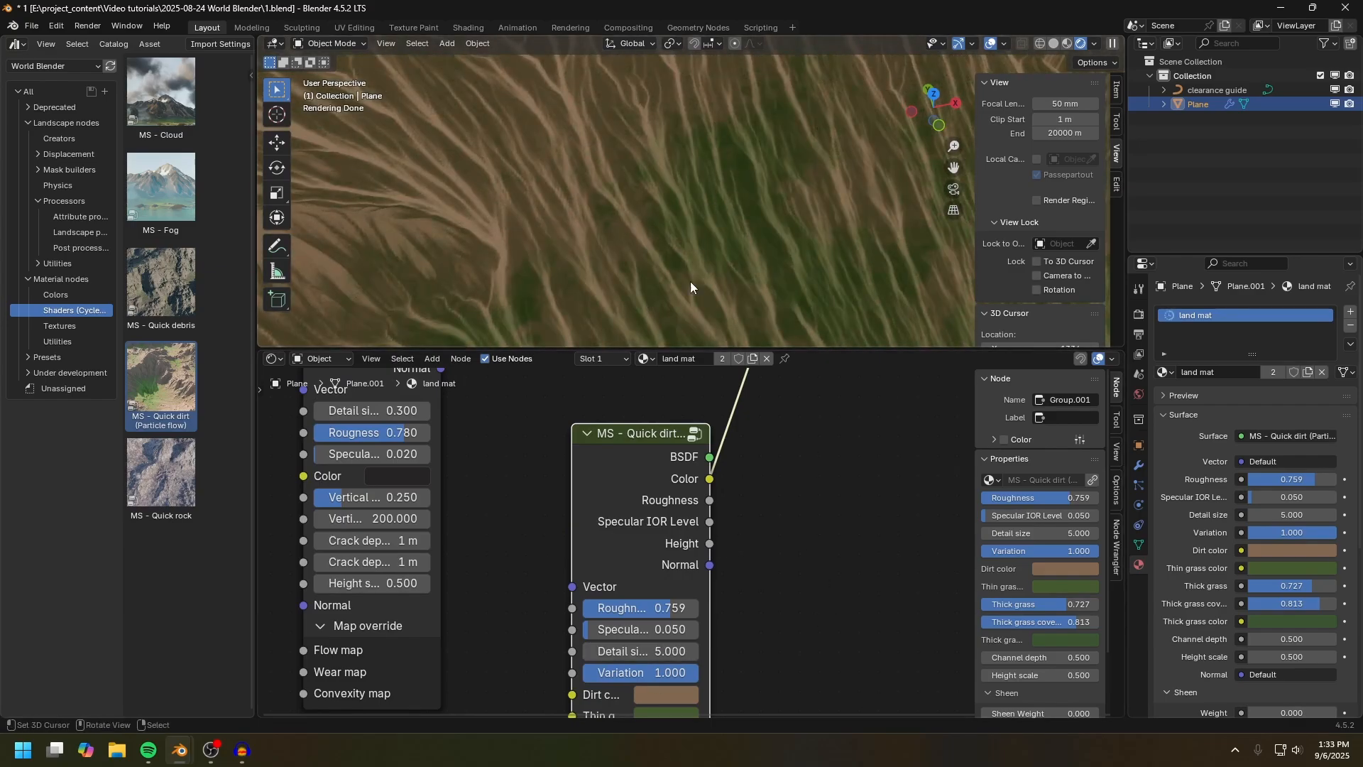
pyautogui.click(651, 647)
pyautogui.write('0.2')
pyautogui.press('Return')
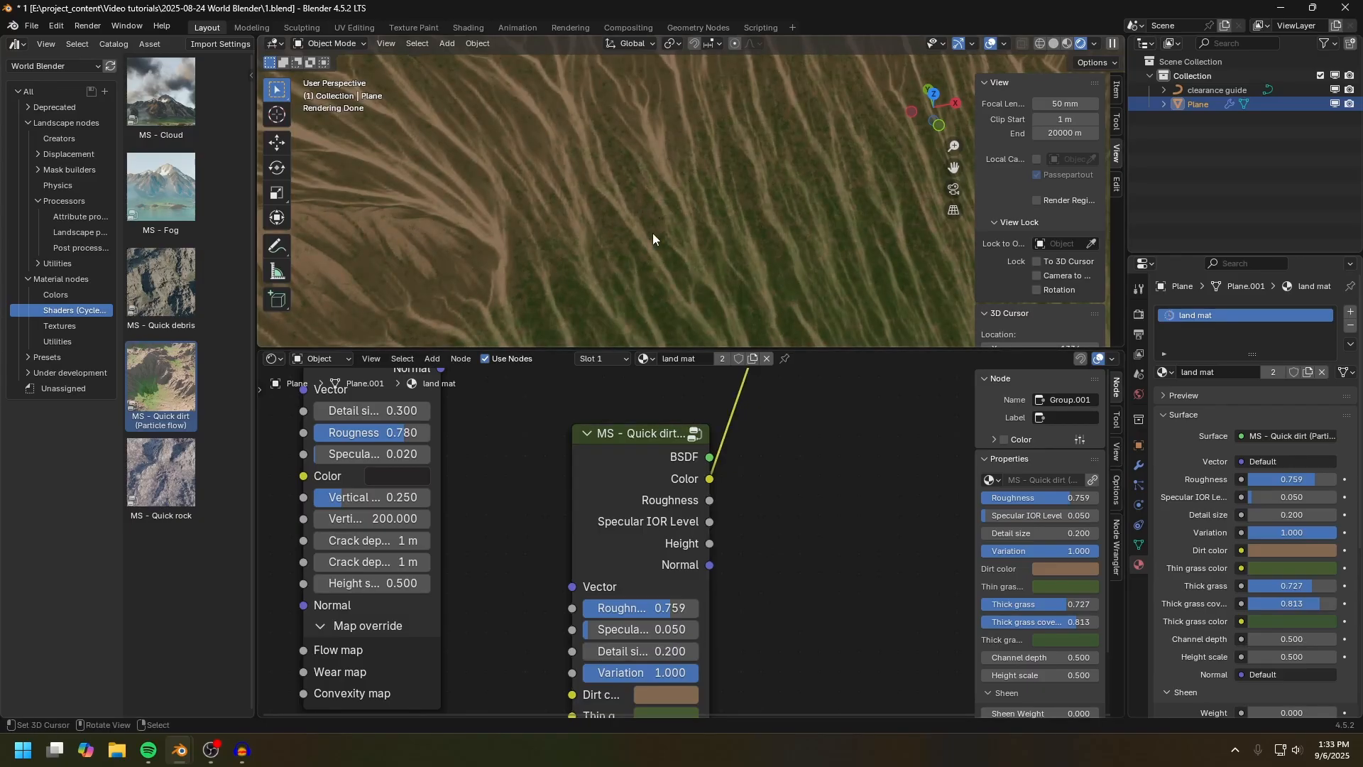
# Step: Change the Quick dirt shader's Dirt color to a darker, more yellowish brown, about #706443
pyautogui.scroll(-2, 733, 228)
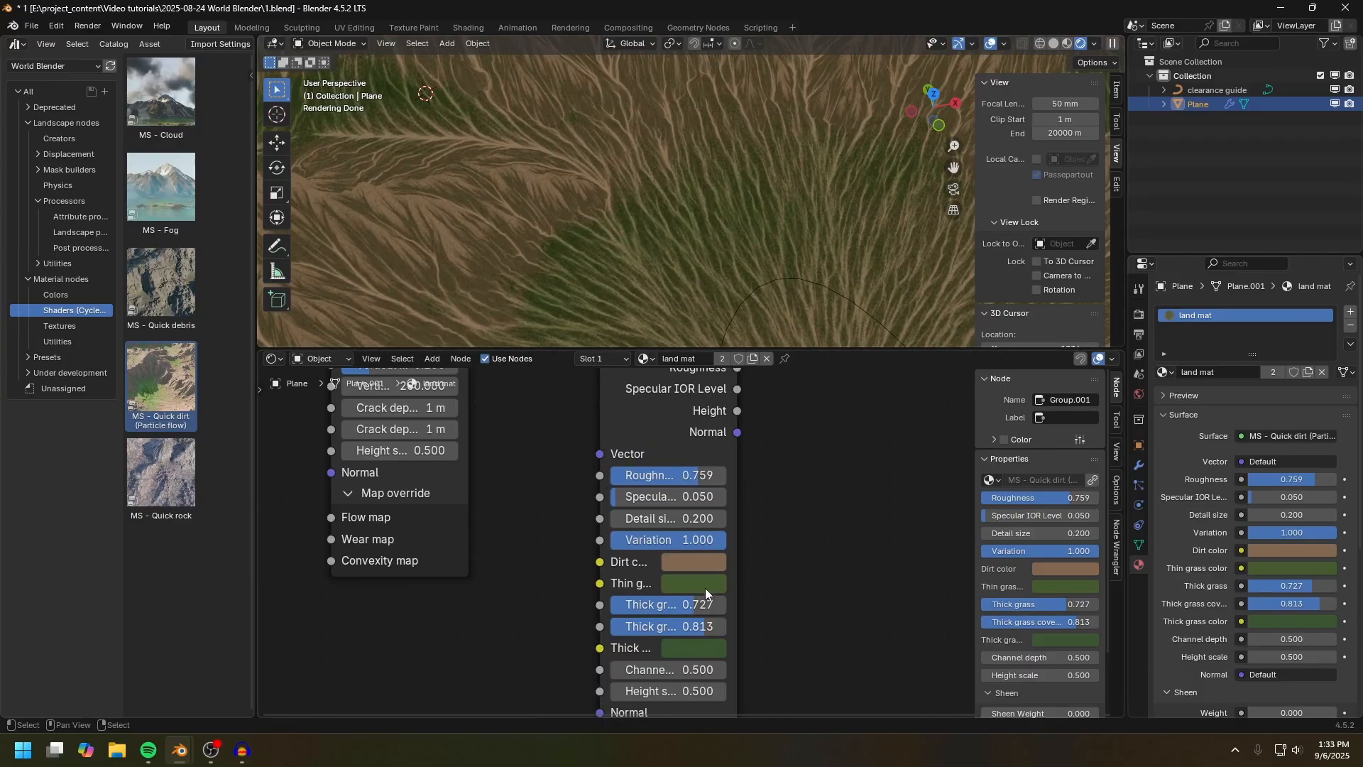
pyautogui.click(686, 566)
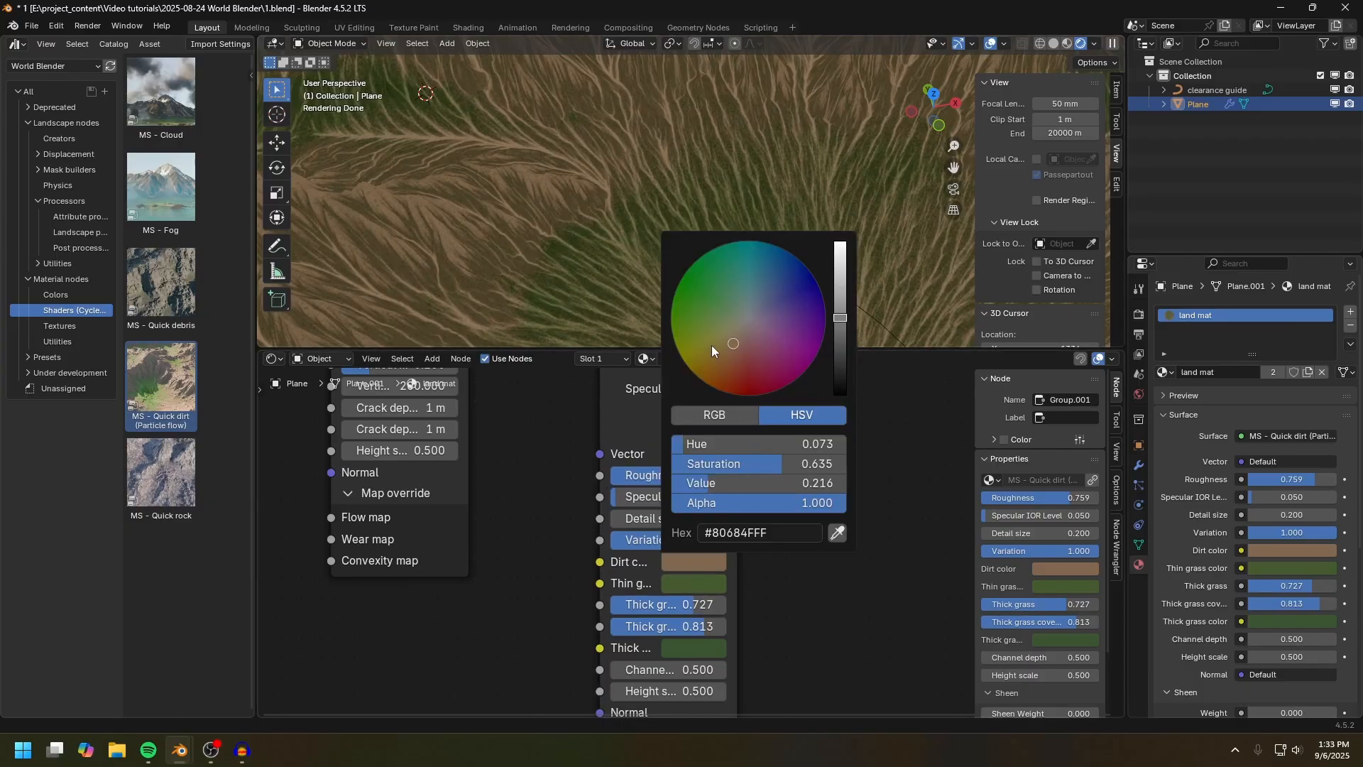
pyautogui.moveTo(734, 343); pyautogui.dragTo(727, 340)
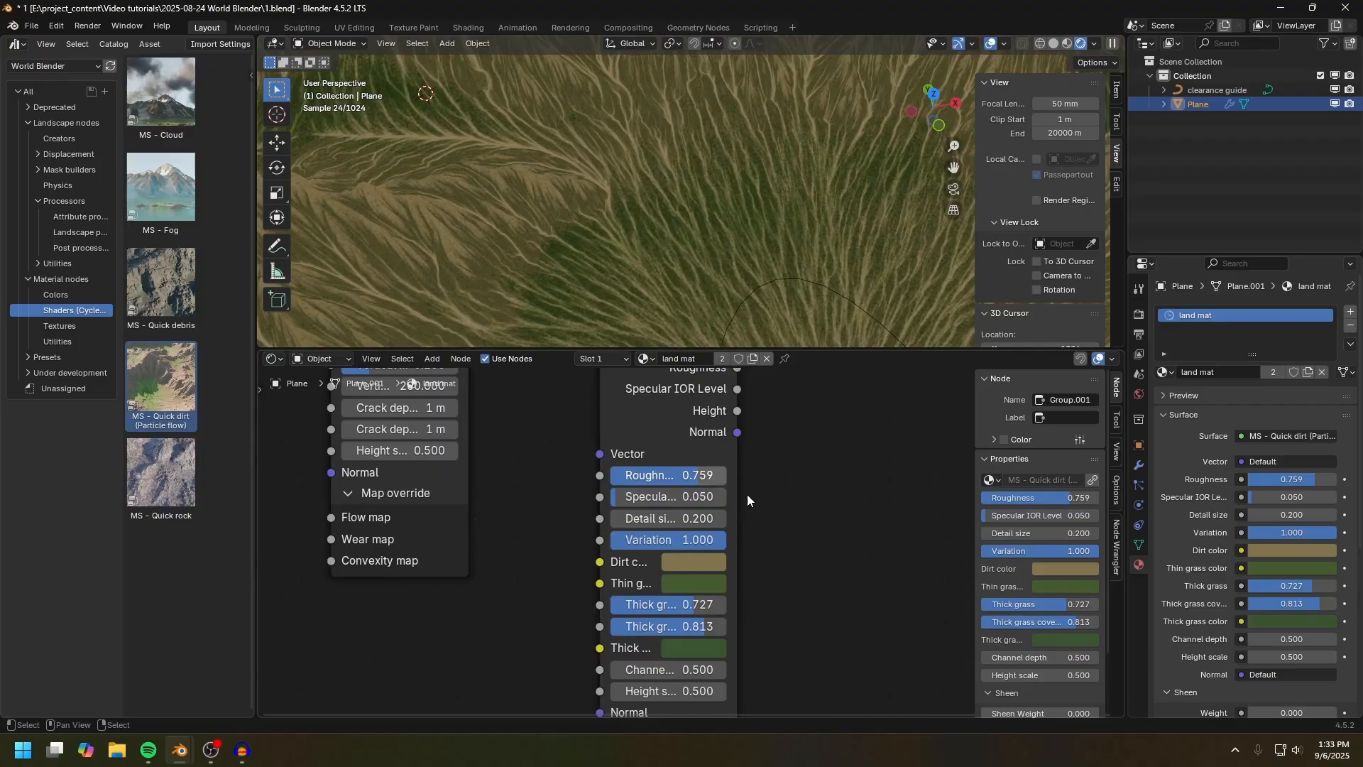
pyautogui.click(692, 563)
pyautogui.moveTo(837, 323); pyautogui.dragTo(840, 328)
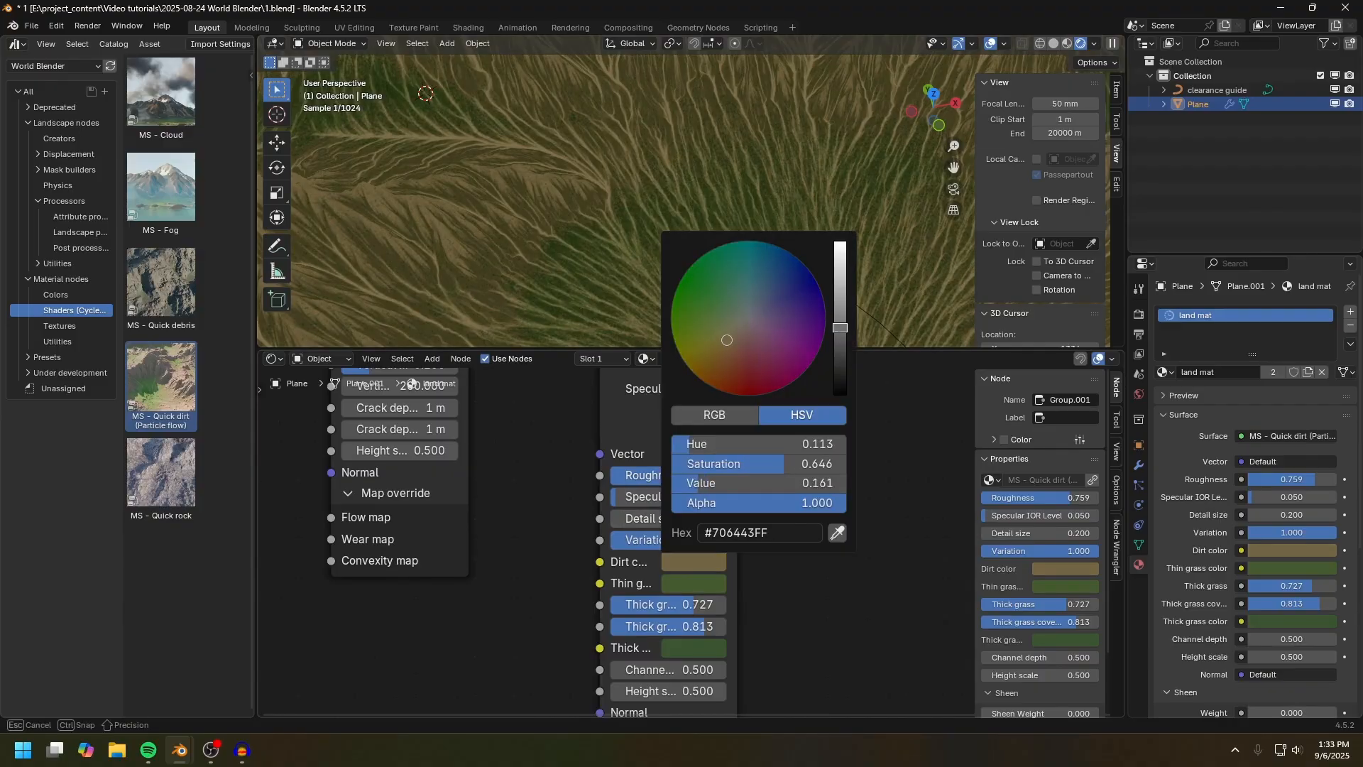
# Step: Shift the Quick dirt shader's Thin grass color to a dark olive green
pyautogui.click(685, 583)
pyautogui.moveTo(712, 357); pyautogui.dragTo(715, 352)
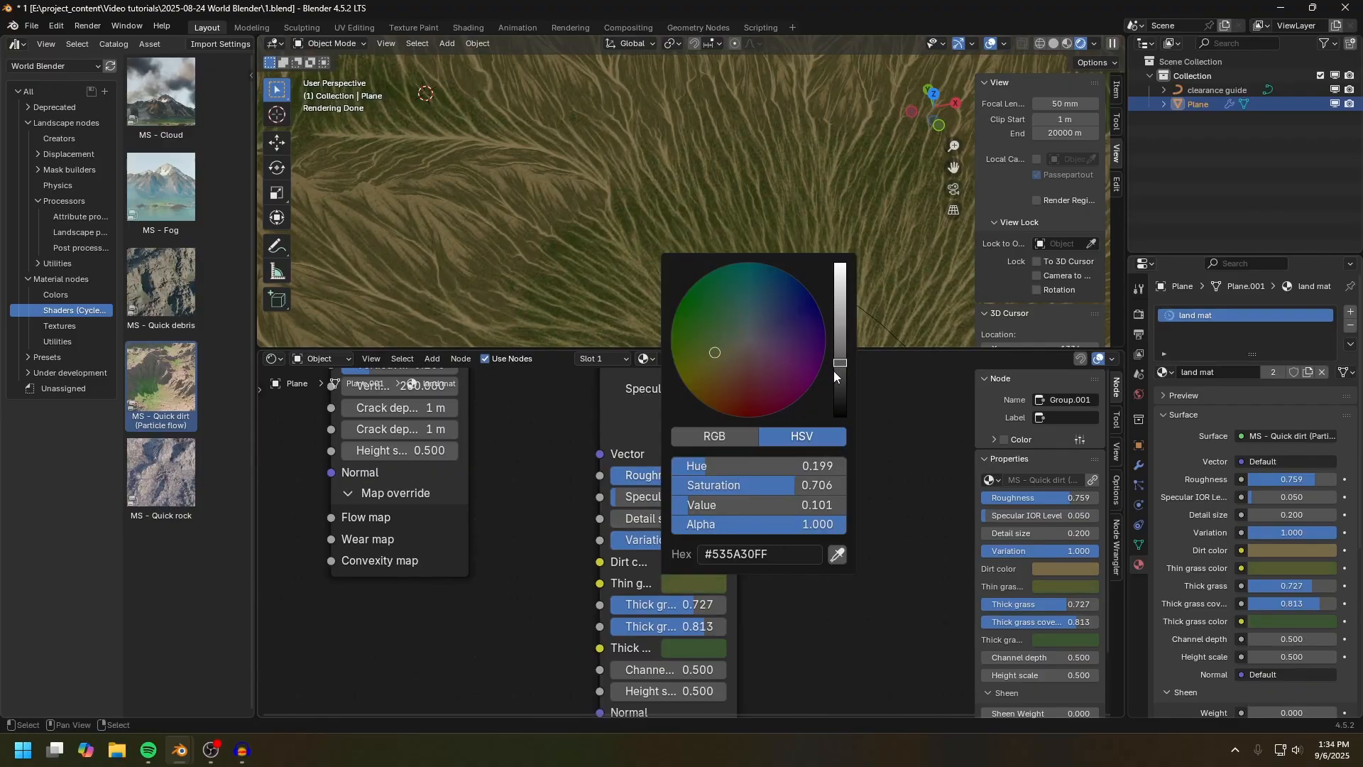
pyautogui.moveTo(839, 368); pyautogui.dragTo(840, 373)
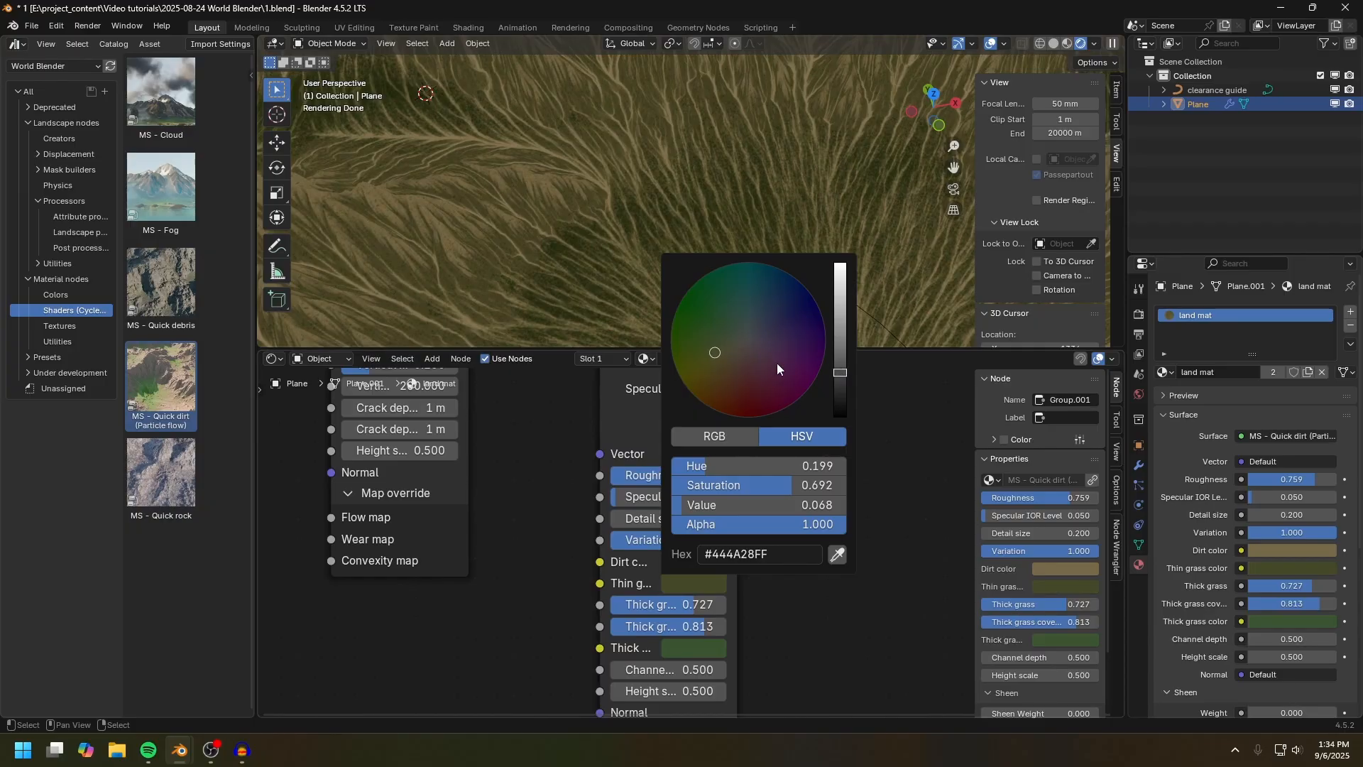
pyautogui.click(692, 583)
pyautogui.moveTo(721, 347); pyautogui.dragTo(714, 355)
pyautogui.moveTo(840, 372); pyautogui.dragTo(841, 378)
# Step: Try the Quick dirt shader's Thick grass amount at 0.1 and settle on 0.15
pyautogui.scroll(-5, 602, 237)
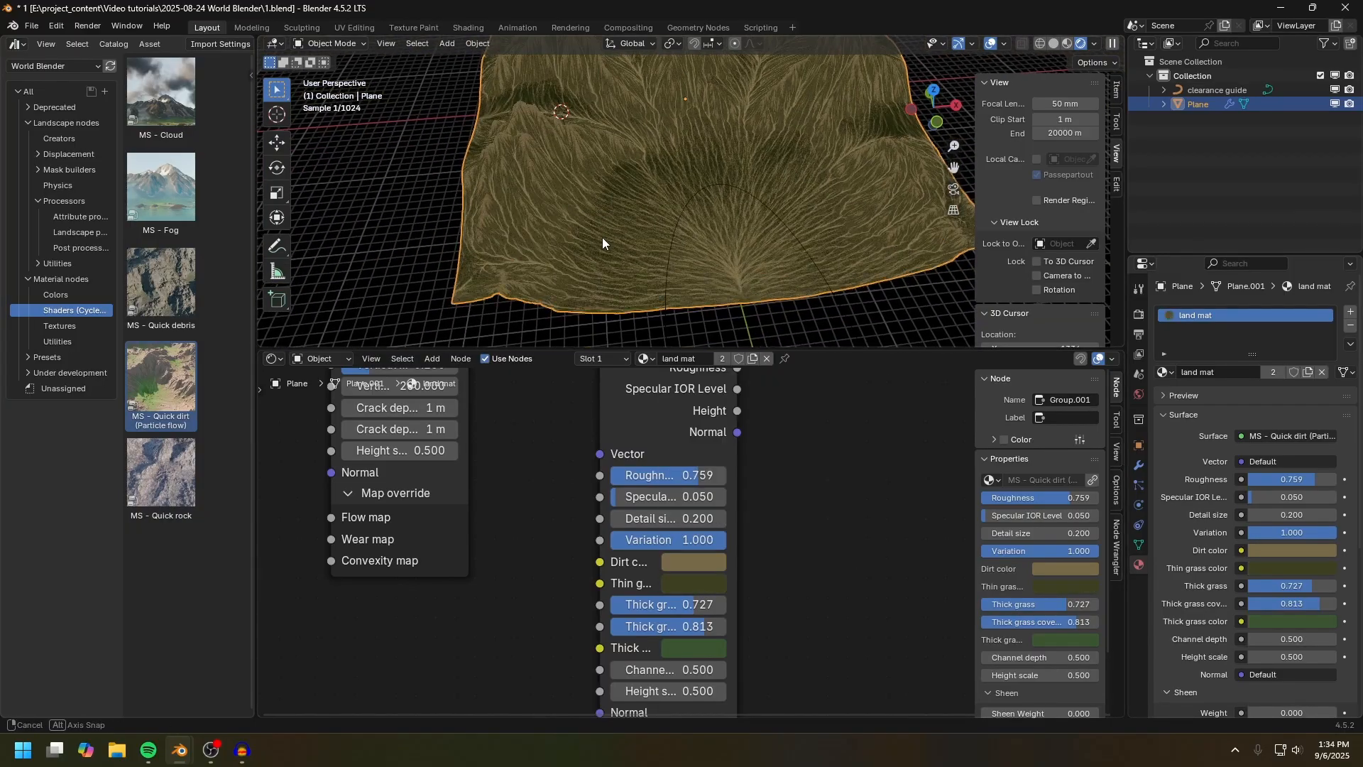
pyautogui.scroll(2, 614, 250)
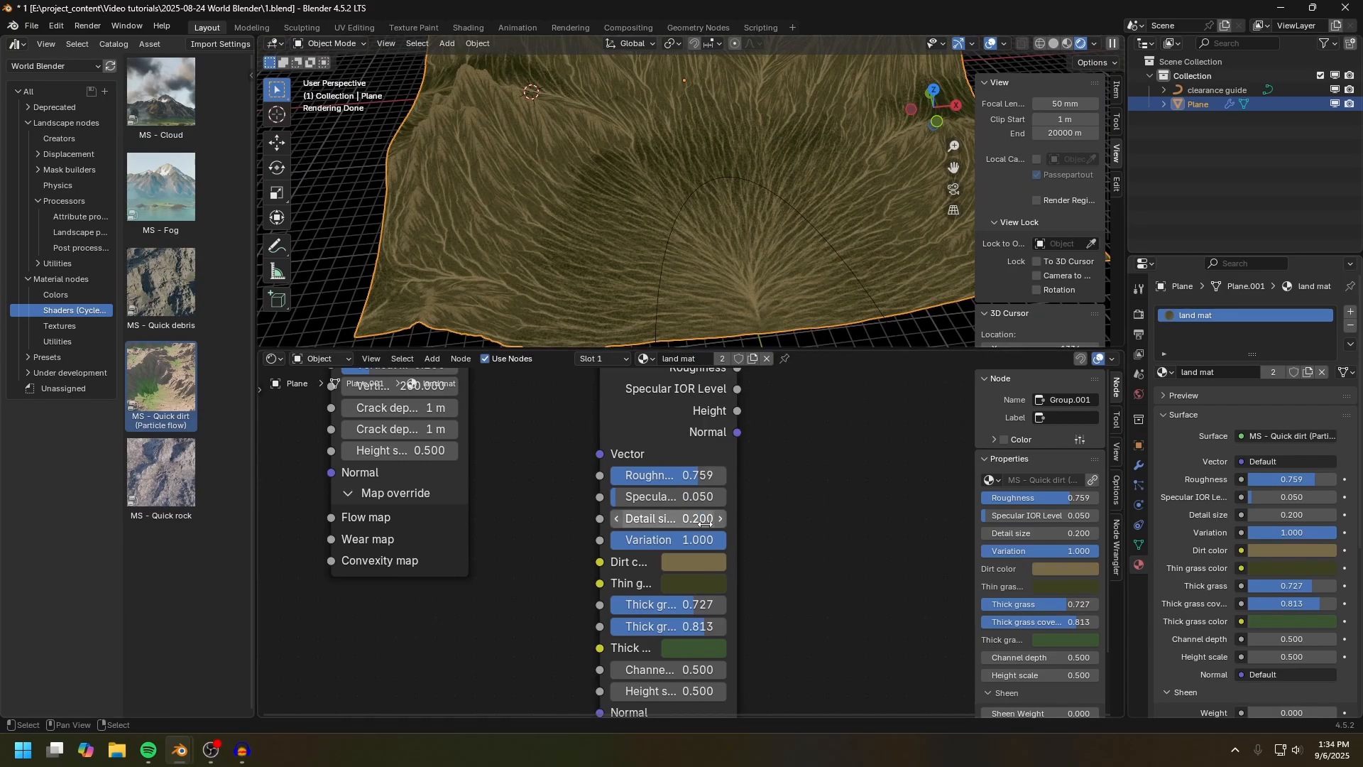
pyautogui.moveTo(852, 587); pyautogui.dragTo(850, 510, button='middle')
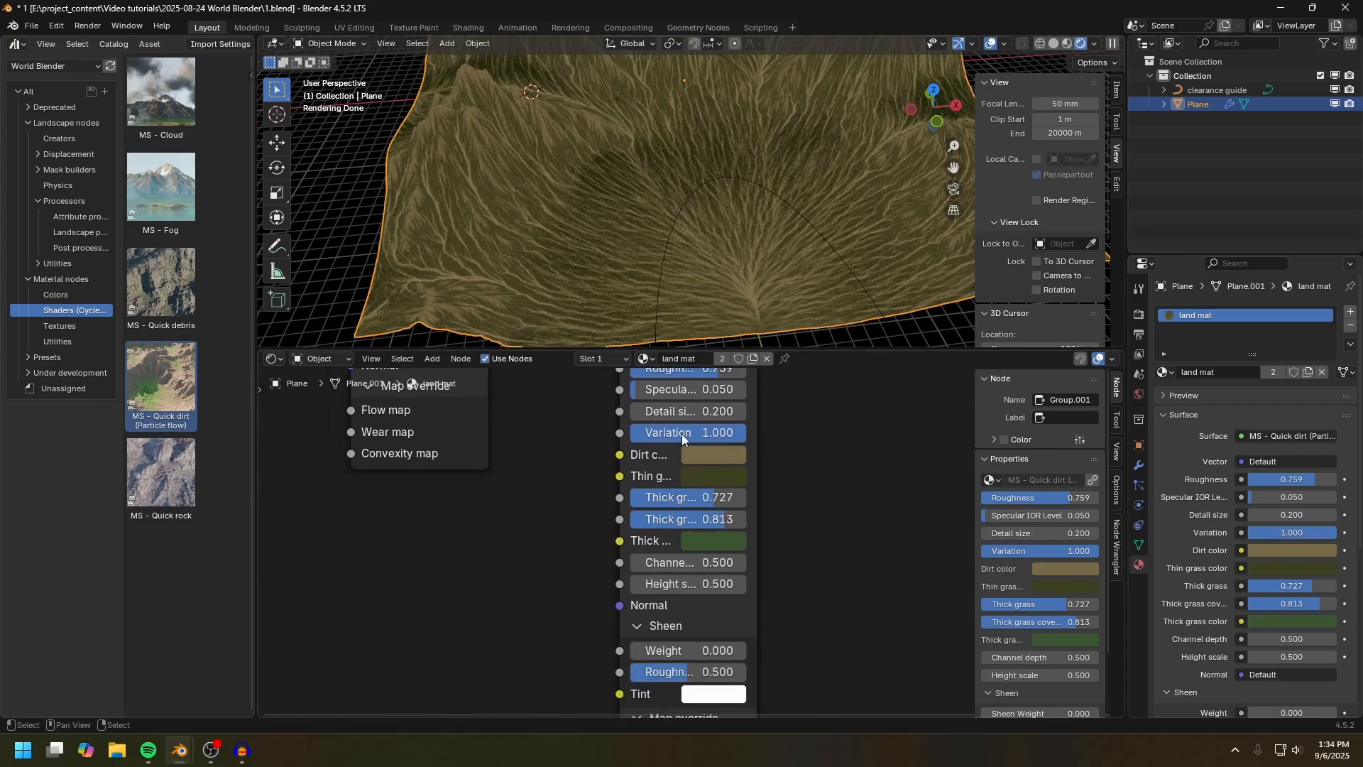
pyautogui.click(697, 500)
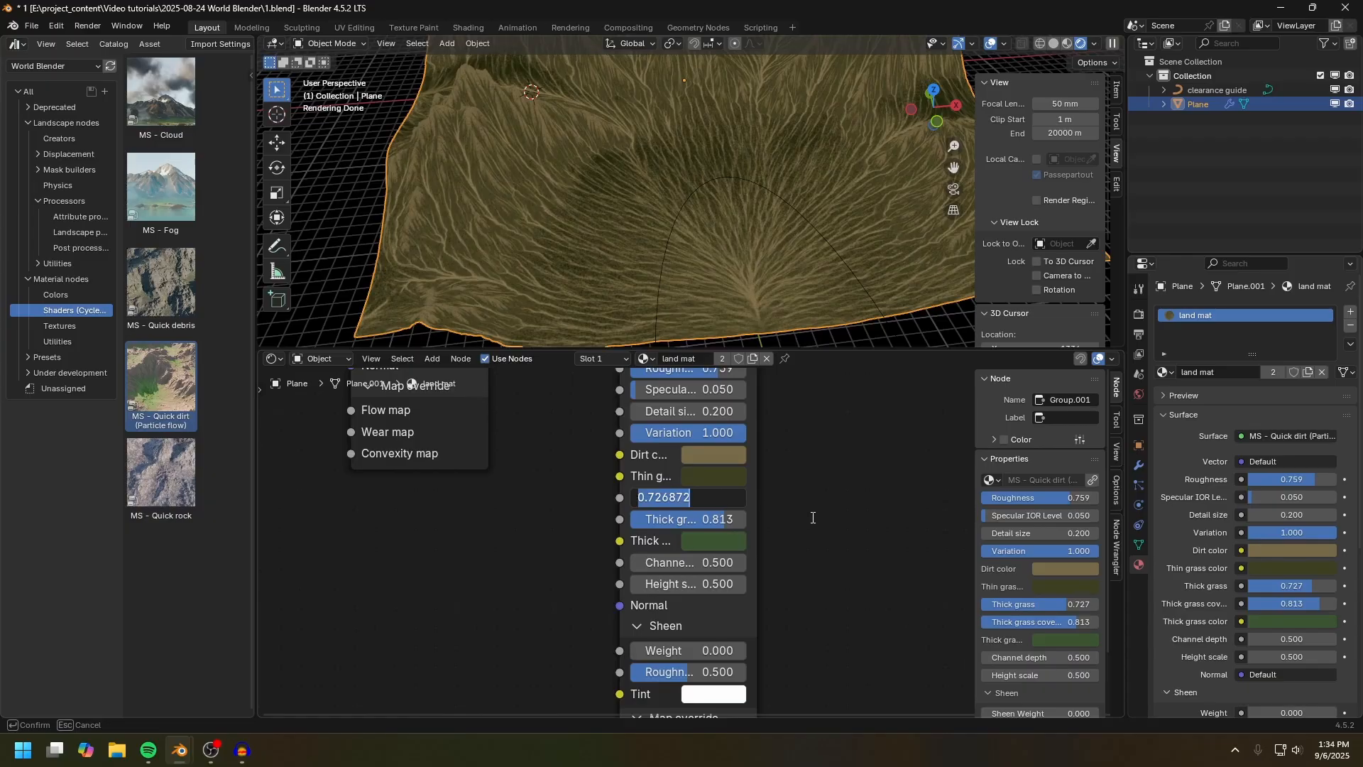
pyautogui.write('.1')
pyautogui.press('Return')
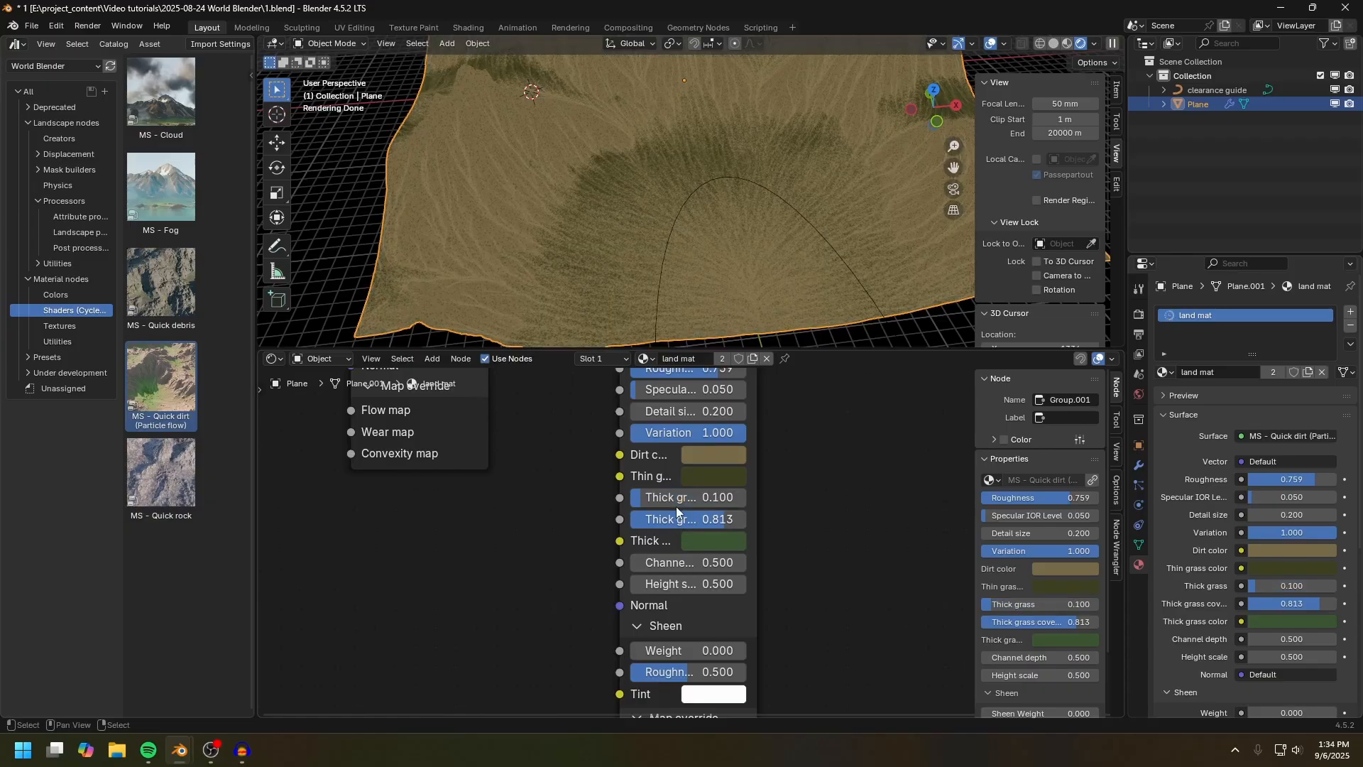
pyautogui.click(708, 502)
pyautogui.write('.1')
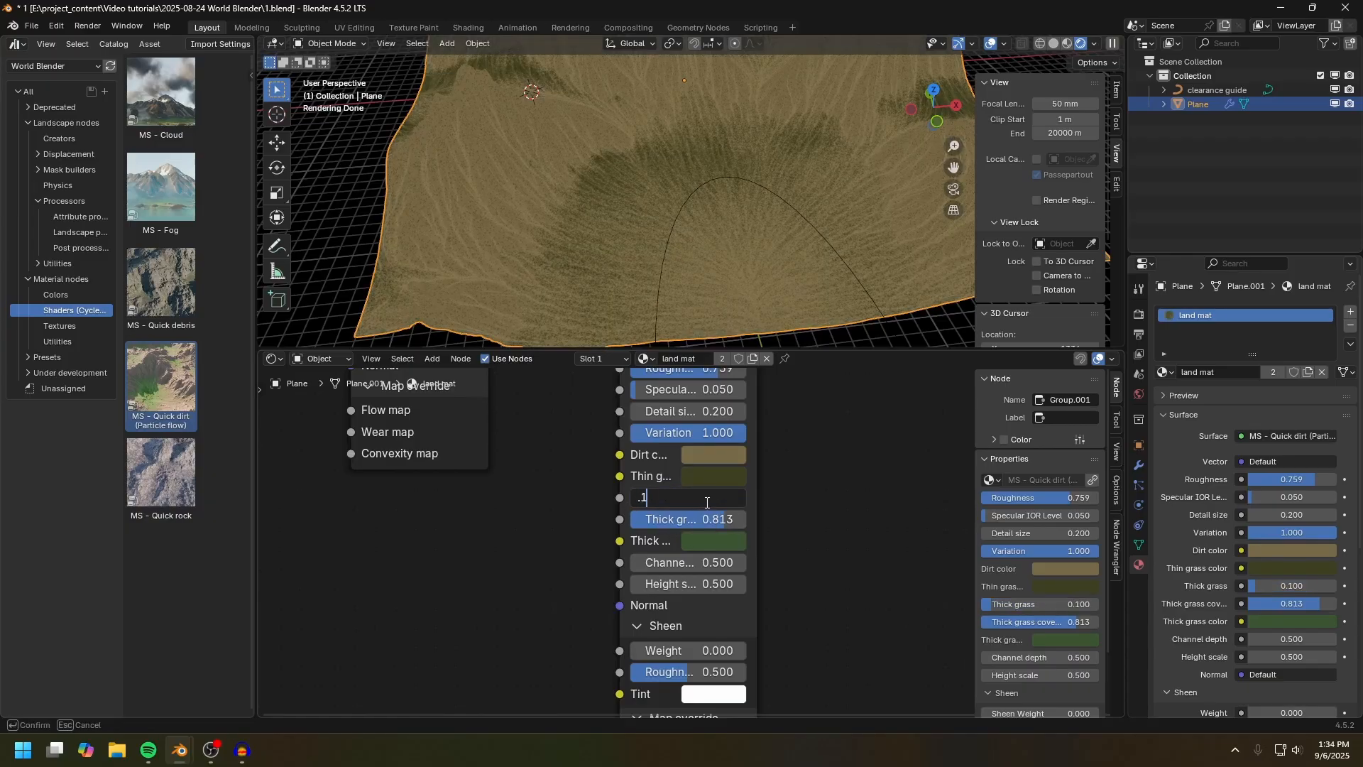
pyautogui.write('.5')
pyautogui.moveTo(708, 502); pyautogui.dragTo(596, 499)
pyautogui.write('.15')
pyautogui.press('Return')
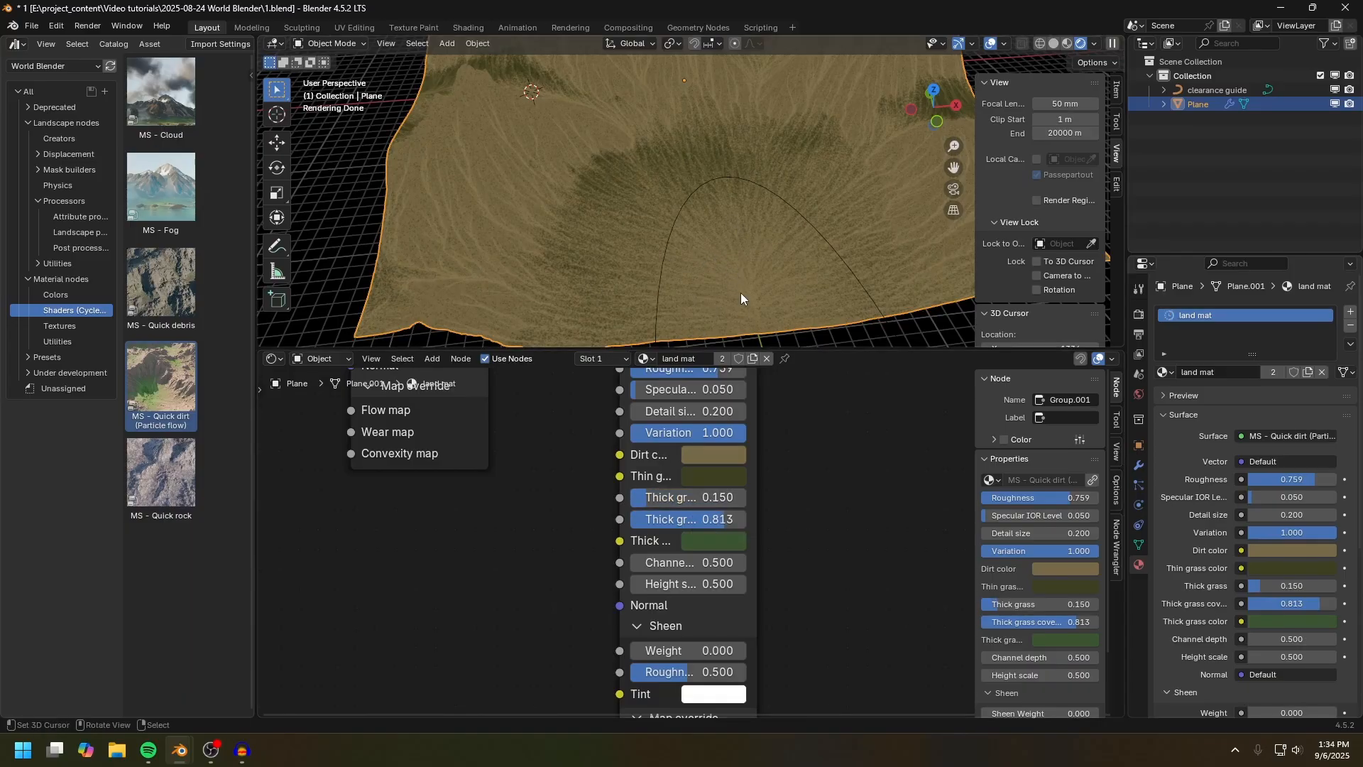
# Step: Shift the Quick dirt shader's Thick grass color to a darker, more yellowish green
pyautogui.moveTo(715, 537); pyautogui.dragTo(713, 522, button='middle')
pyautogui.click(714, 524)
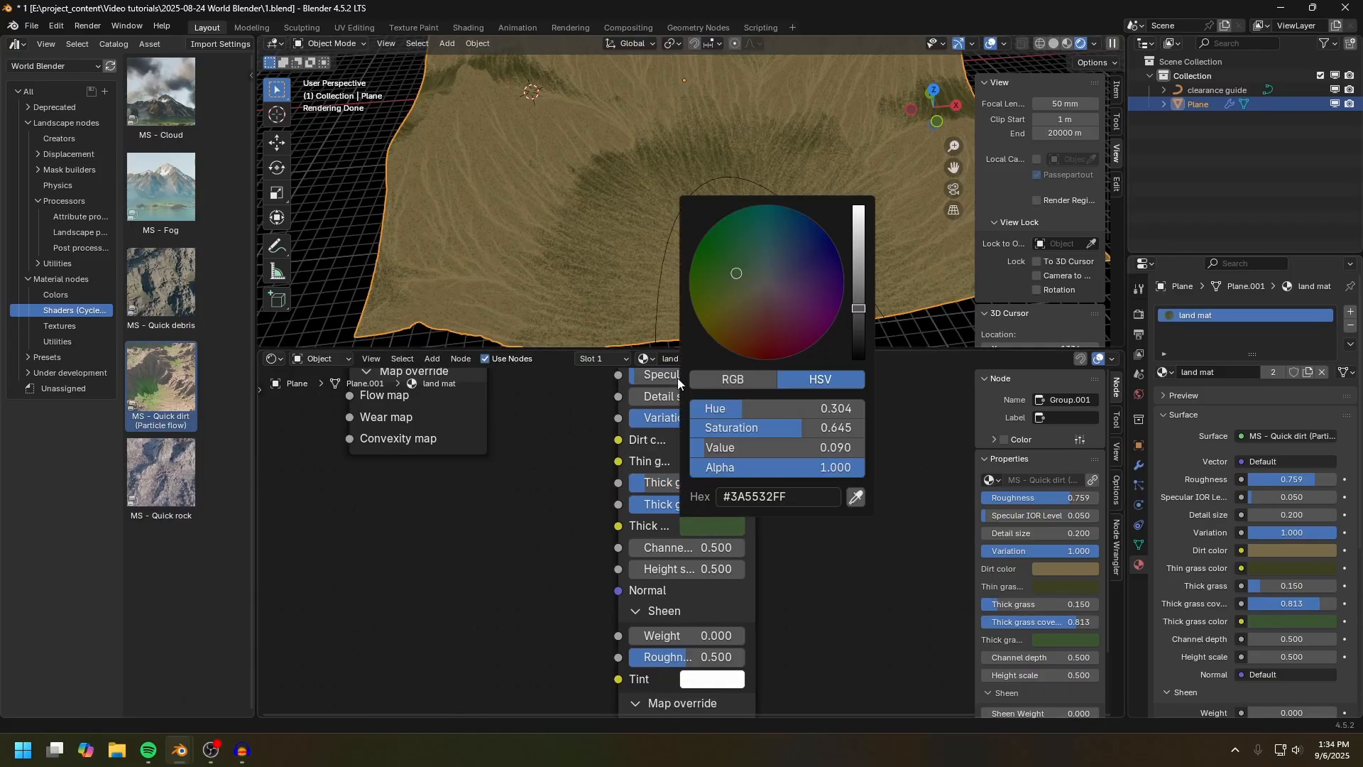
pyautogui.click(696, 530)
pyautogui.click(729, 287)
pyautogui.moveTo(858, 308); pyautogui.dragTo(859, 321)
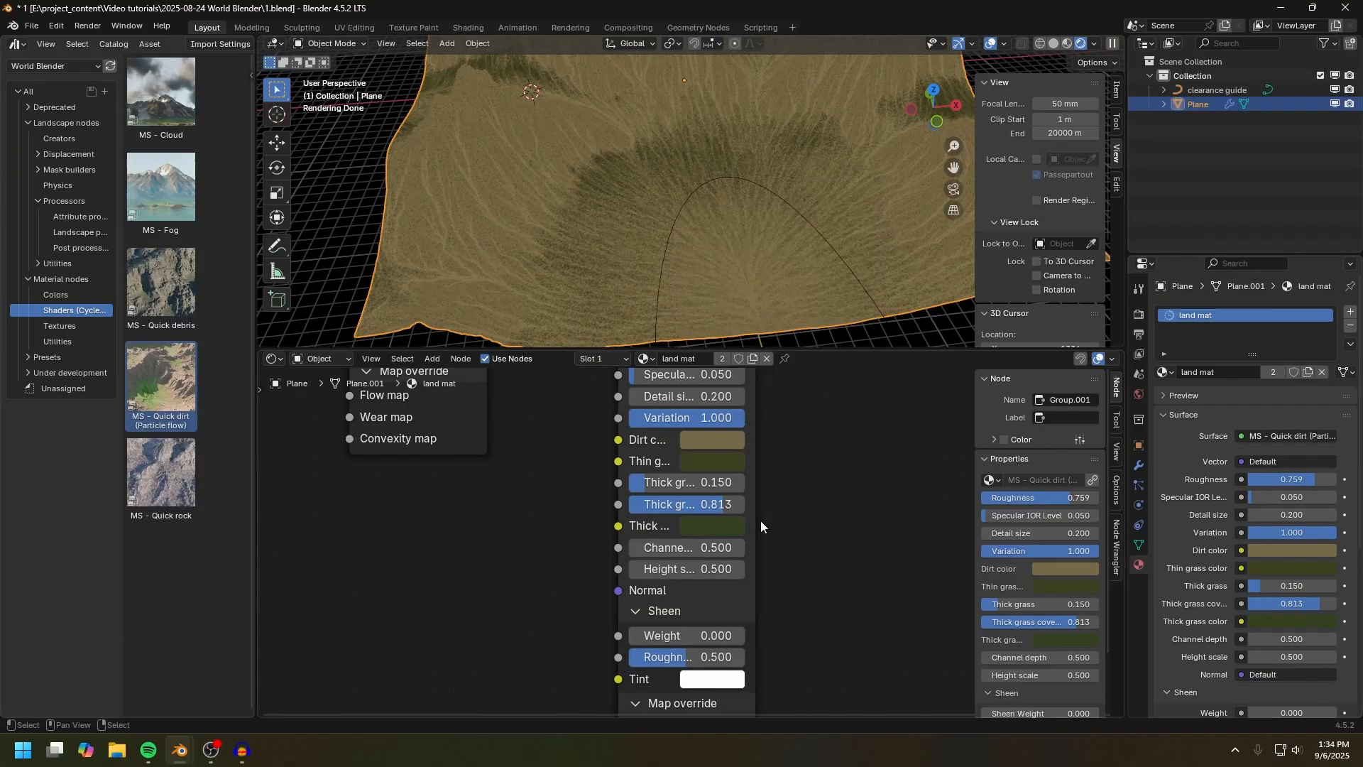
# Step: Set the Quick dirt shader's Sheen Weight to 0.5 and its Sheen Roughness to 0.65
pyautogui.moveTo(761, 522); pyautogui.dragTo(775, 468, button='middle')
pyautogui.click(757, 582)
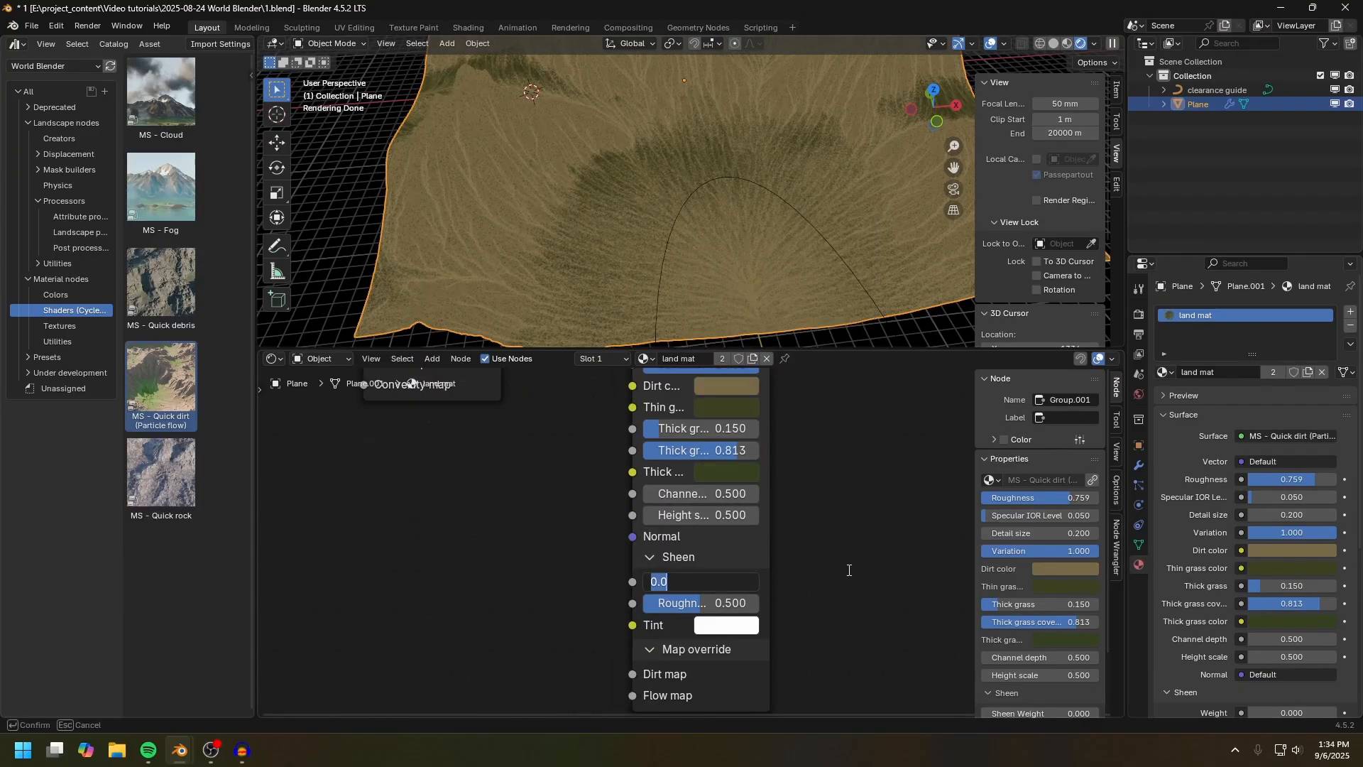
pyautogui.write('0.5')
pyautogui.press('Tab')
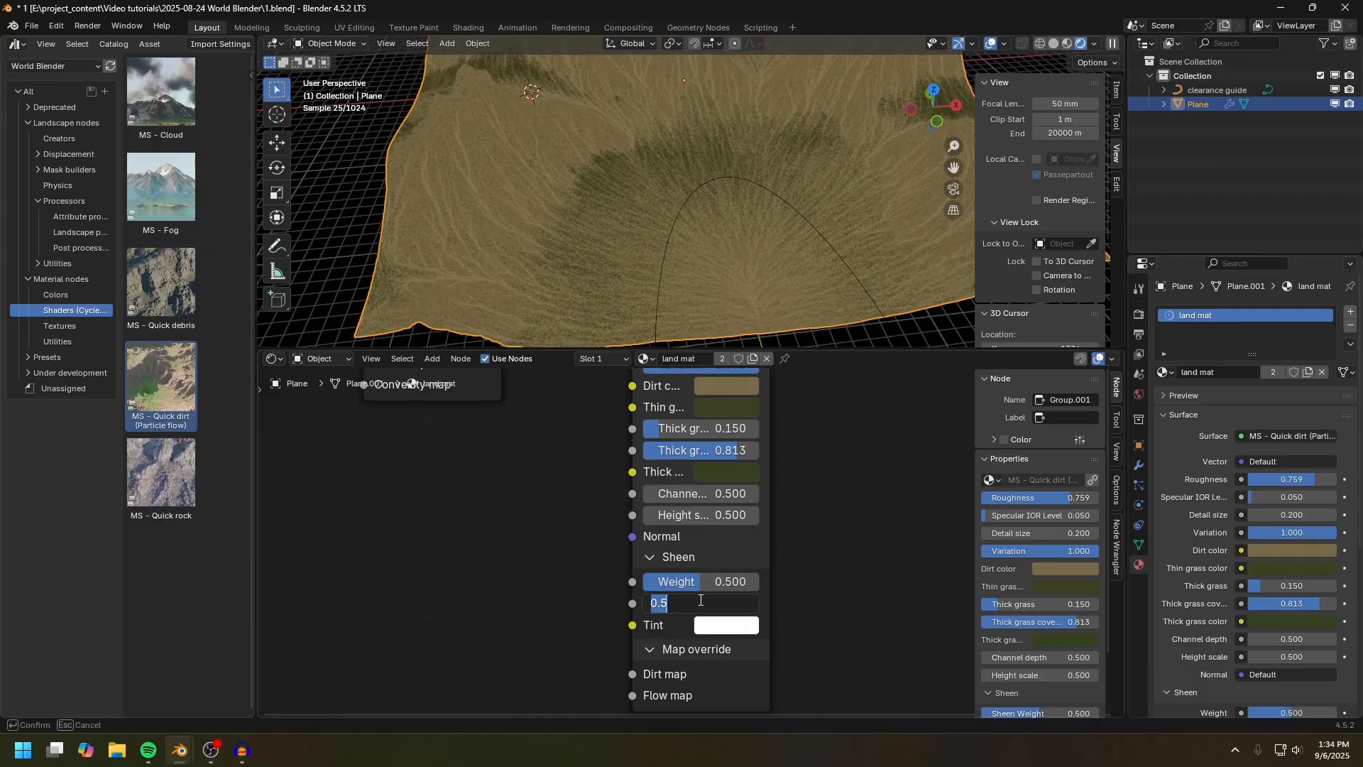
pyautogui.write('.65')
pyautogui.press('Return')
# Step: Reconnect the Quick dirt shader's BSDF output to the Material Output in place of the color preview
pyautogui.moveTo(720, 260); pyautogui.dragTo(677, 240, button='middle')
pyautogui.moveTo(773, 517); pyautogui.dragTo(728, 710, button='middle')
pyautogui.scroll(-1, 772, 600)
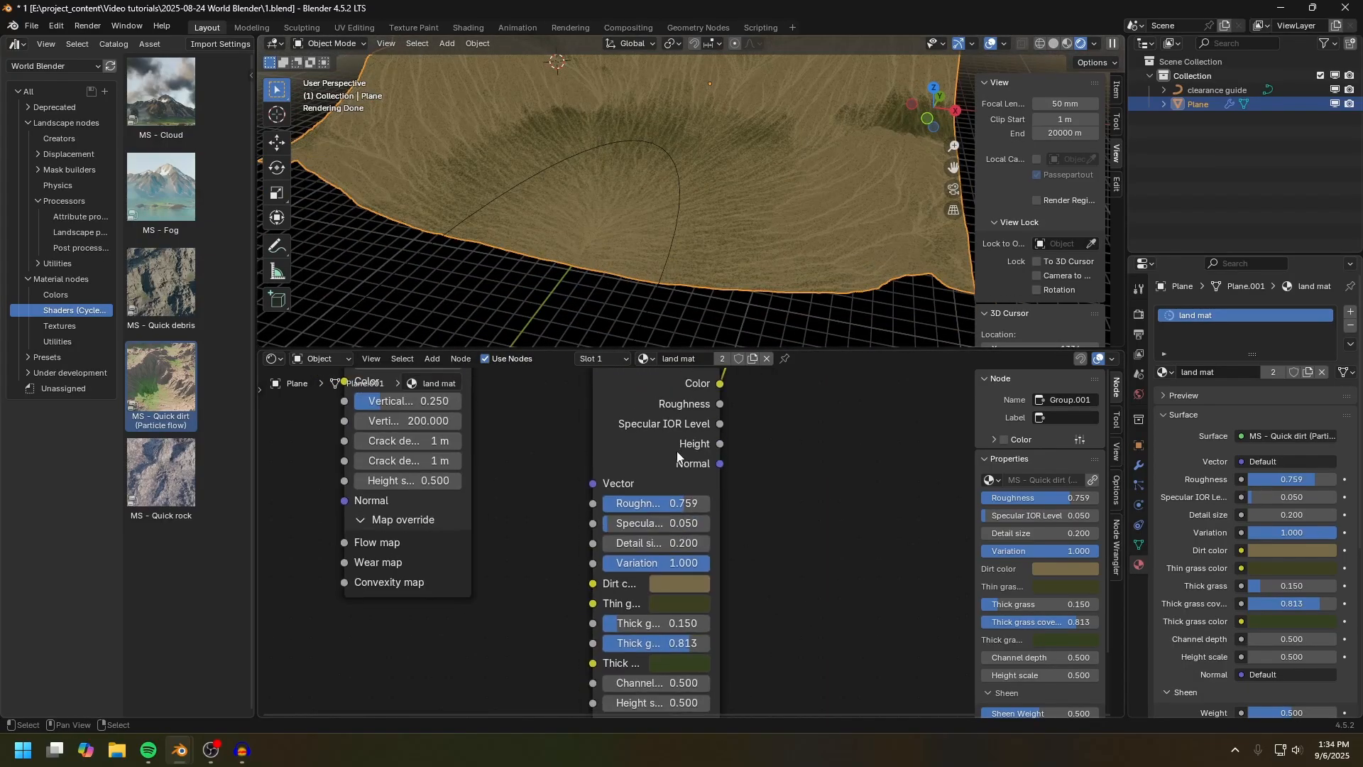
pyautogui.moveTo(678, 456); pyautogui.dragTo(678, 537, button='middle')
pyautogui.keyDown('ctrl'); pyautogui.keyDown('shift'); pyautogui.click(671, 470); pyautogui.keyUp('shift'); pyautogui.keyUp('ctrl')
pyautogui.keyDown('ctrl'); pyautogui.keyDown('shift'); pyautogui.click(650, 441); pyautogui.keyUp('shift'); pyautogui.keyUp('ctrl')
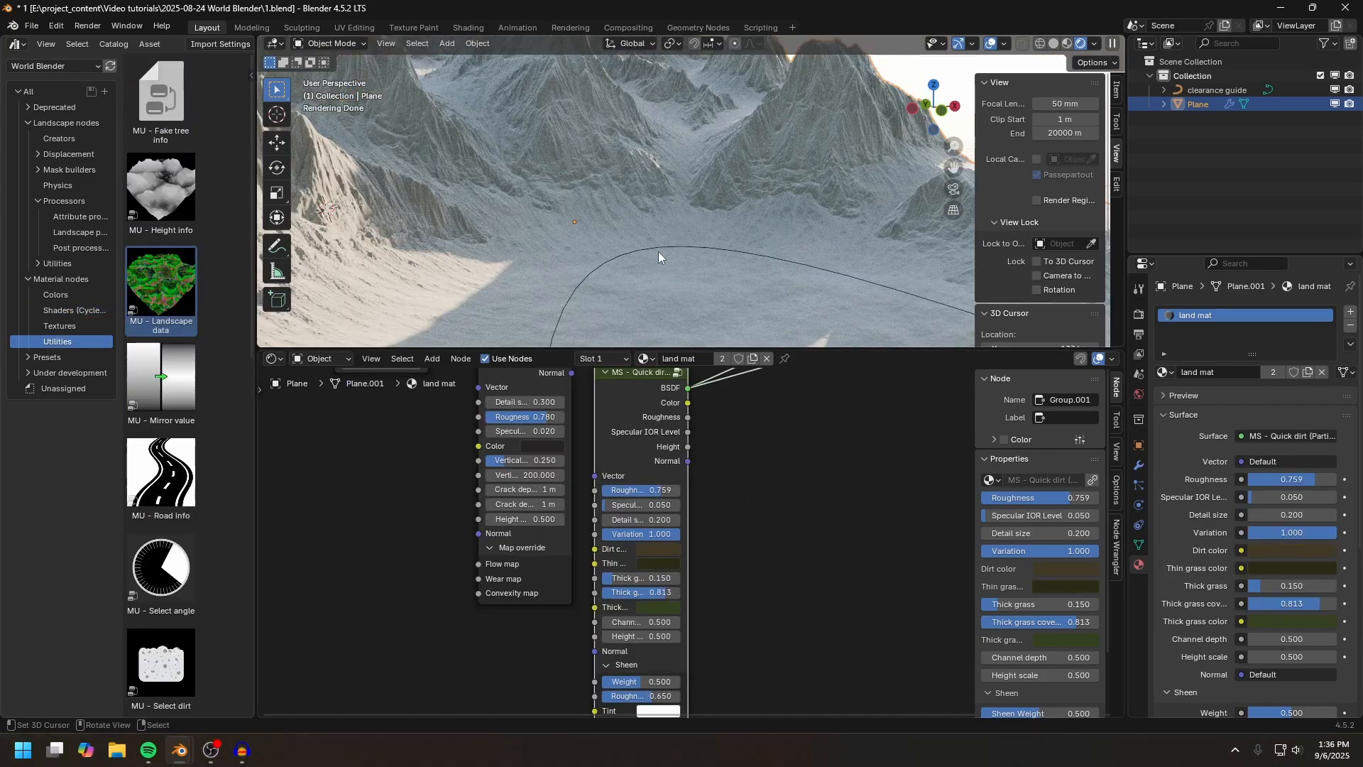
# Step: Change the Quick dirt shader's Sheen Tint from white to a darkened yellowish color
pyautogui.scroll(5, 767, 445)
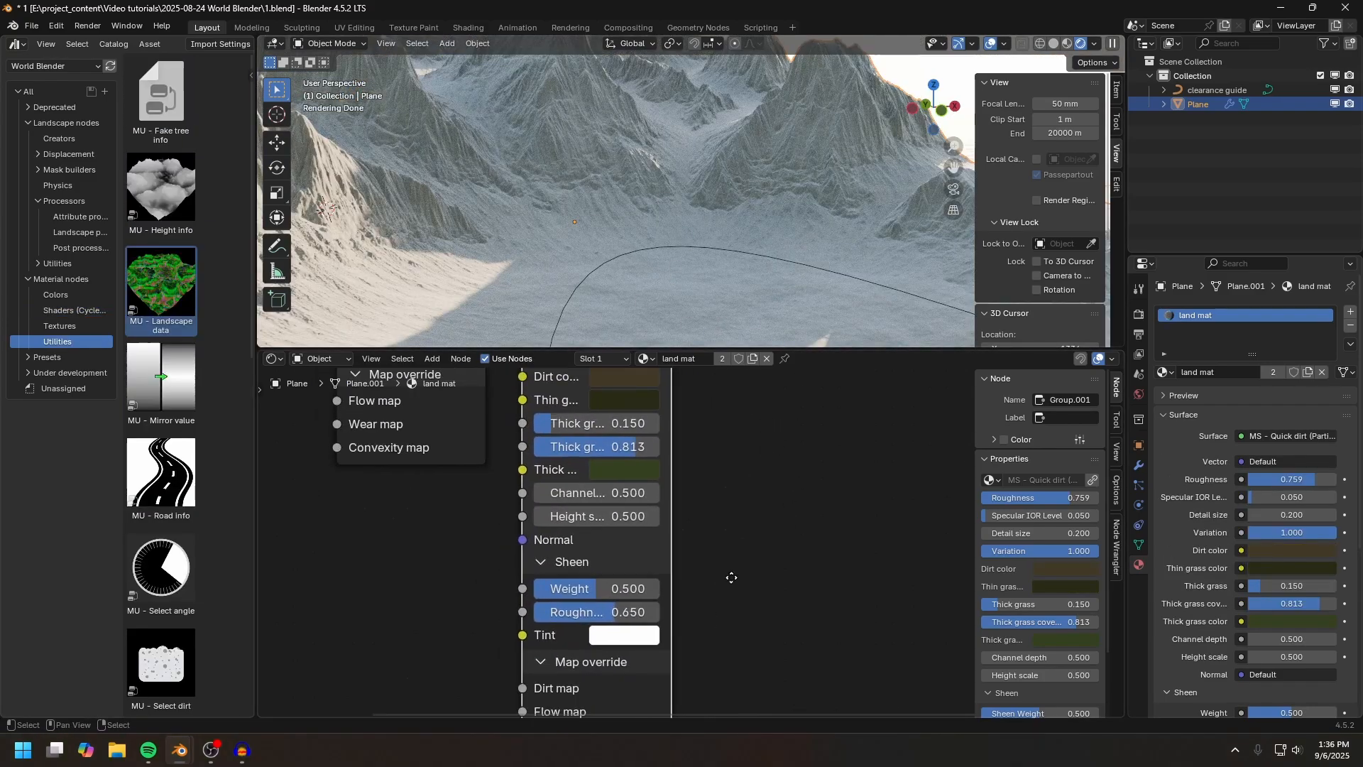
pyautogui.click(658, 579)
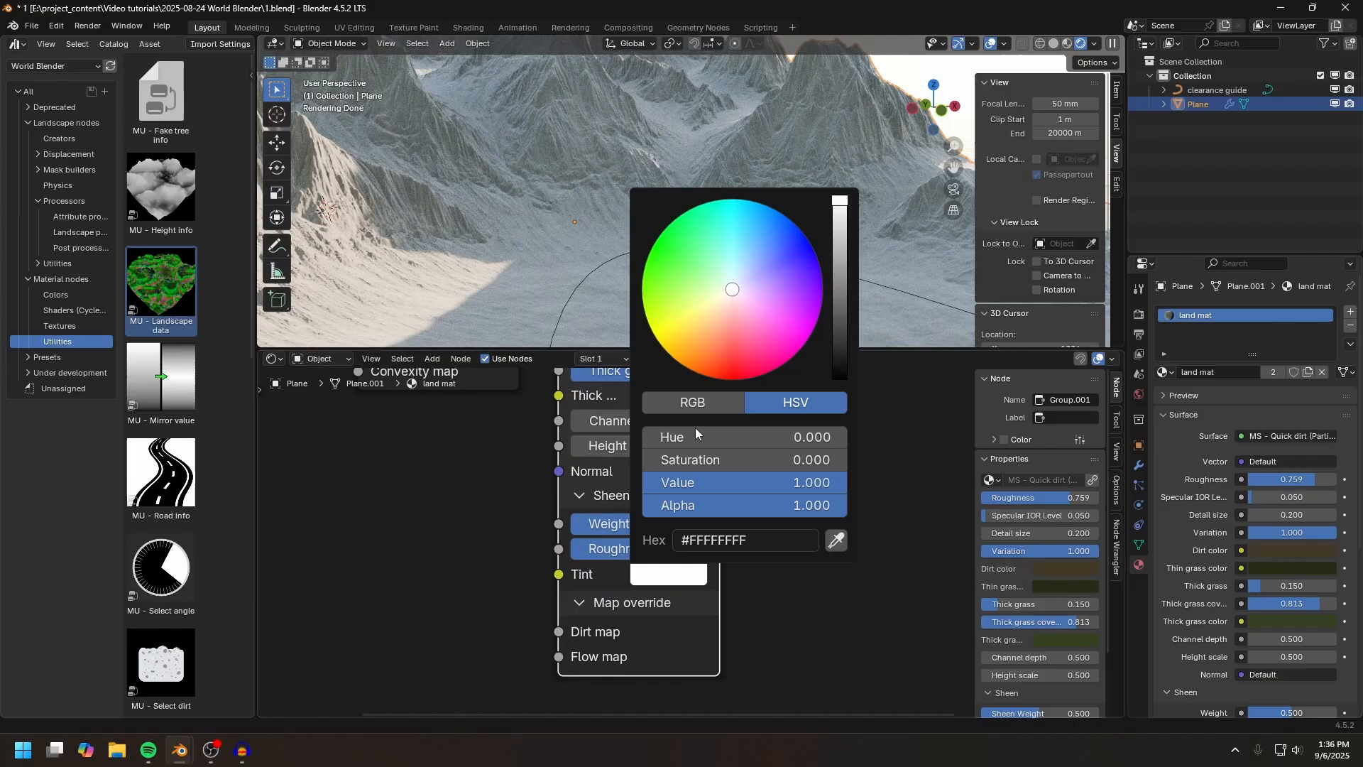
pyautogui.click(702, 317)
pyautogui.moveTo(847, 318); pyautogui.dragTo(840, 325)
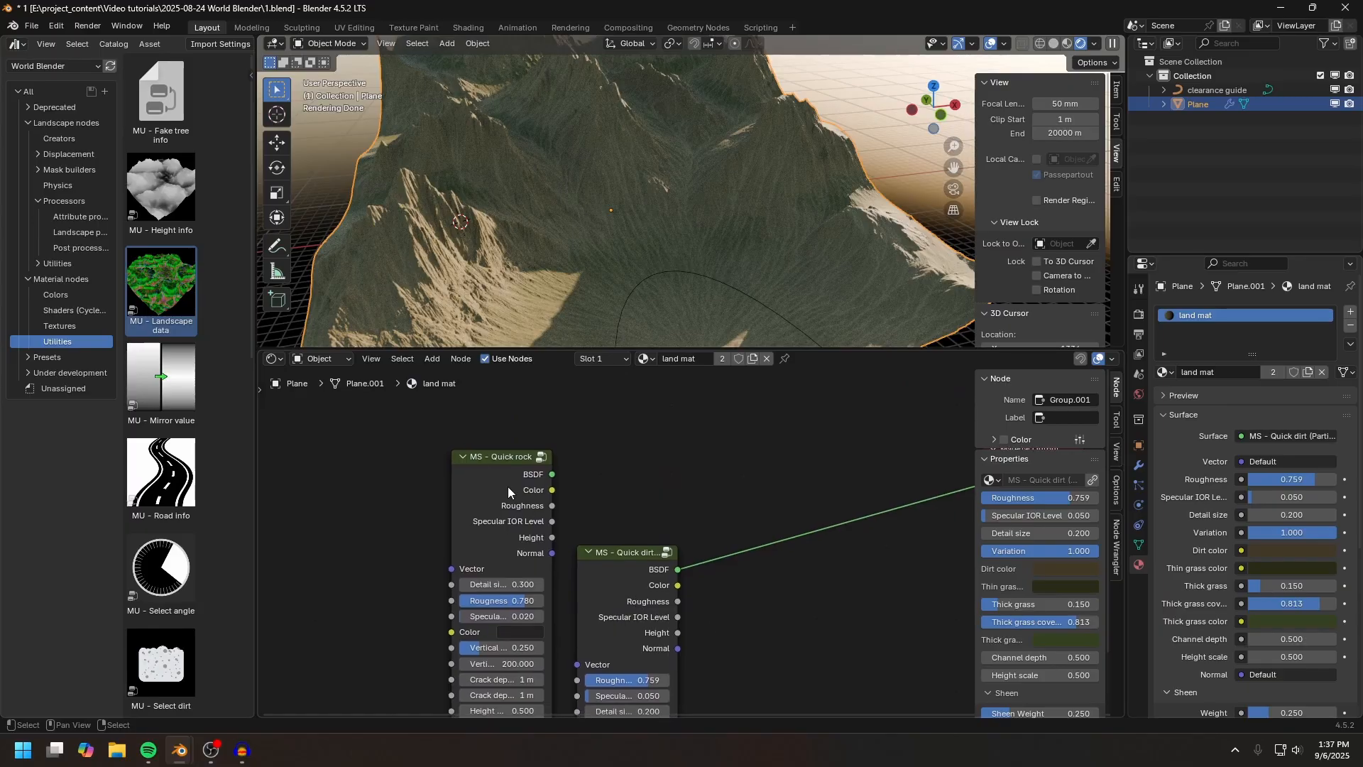
# Step: Blend the Quick rock and Quick dirt shaders through a Mix Shader and move that node clear of them
pyautogui.keyDown('ctrl'); pyautogui.keyDown('shift'); pyautogui.moveTo(642, 602); pyautogui.dragTo(551, 507, button='right'); pyautogui.keyUp('shift'); pyautogui.keyUp('ctrl')
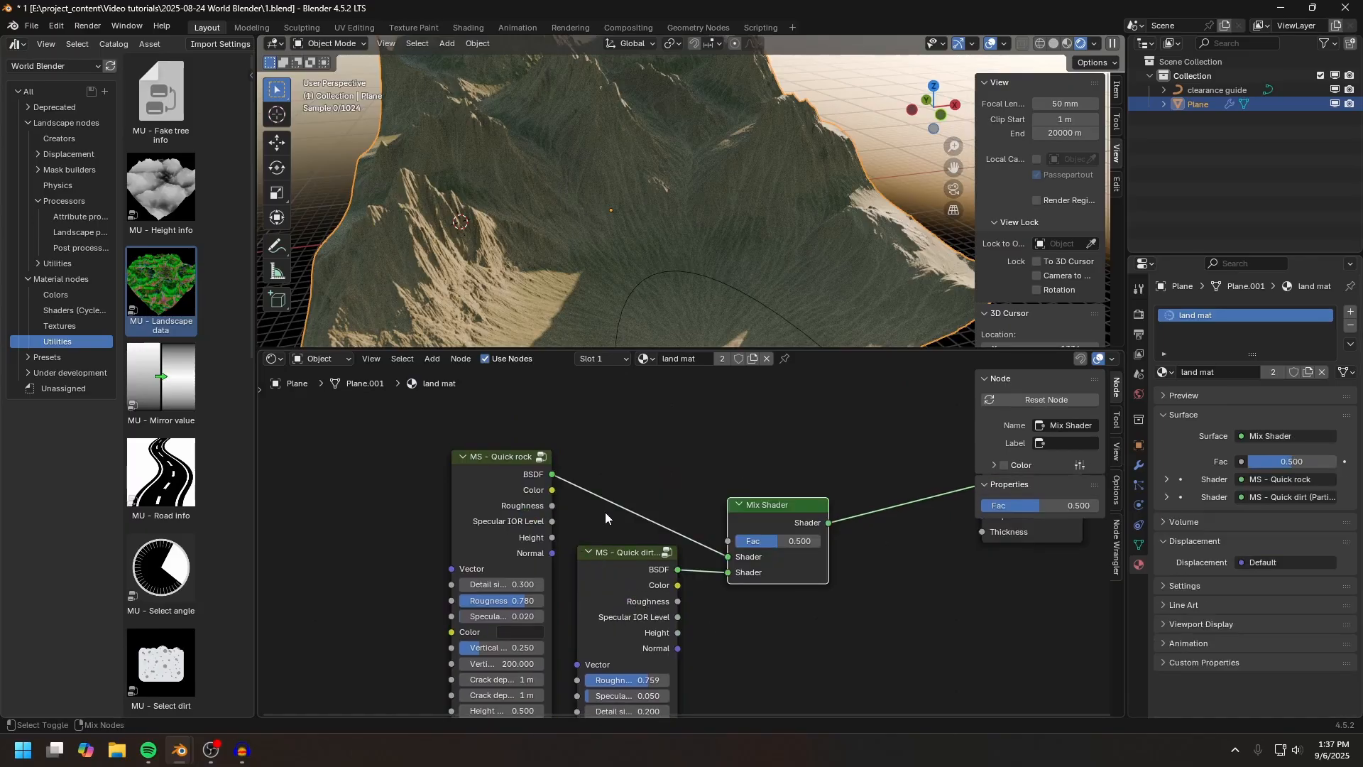
pyautogui.moveTo(786, 508); pyautogui.dragTo(776, 455)
pyautogui.moveTo(776, 455); pyautogui.dragTo(822, 463, button='middle')
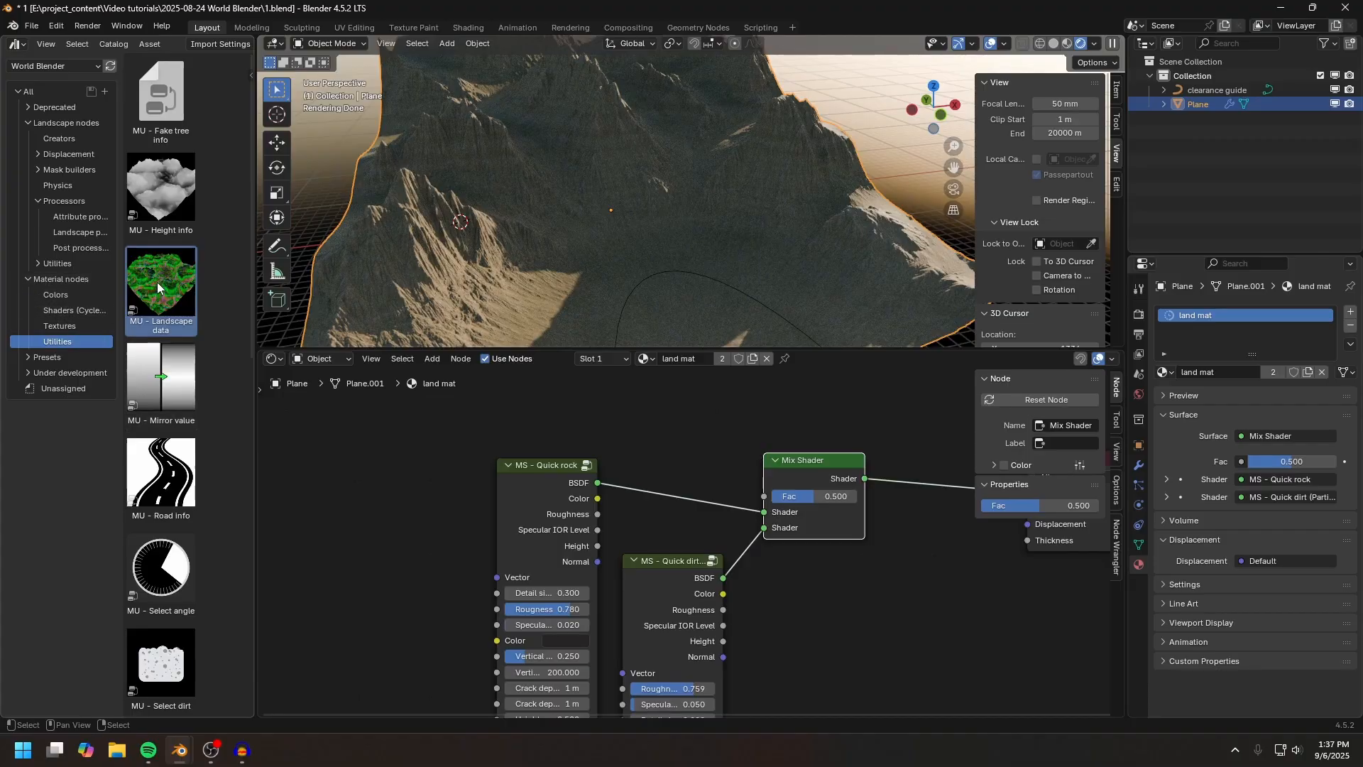
# Step: Add the MU - Landscape data node and drive the Mix Shader's Fac with its Dirt output through a Map Range node
pyautogui.moveTo(156, 280); pyautogui.dragTo(815, 472)
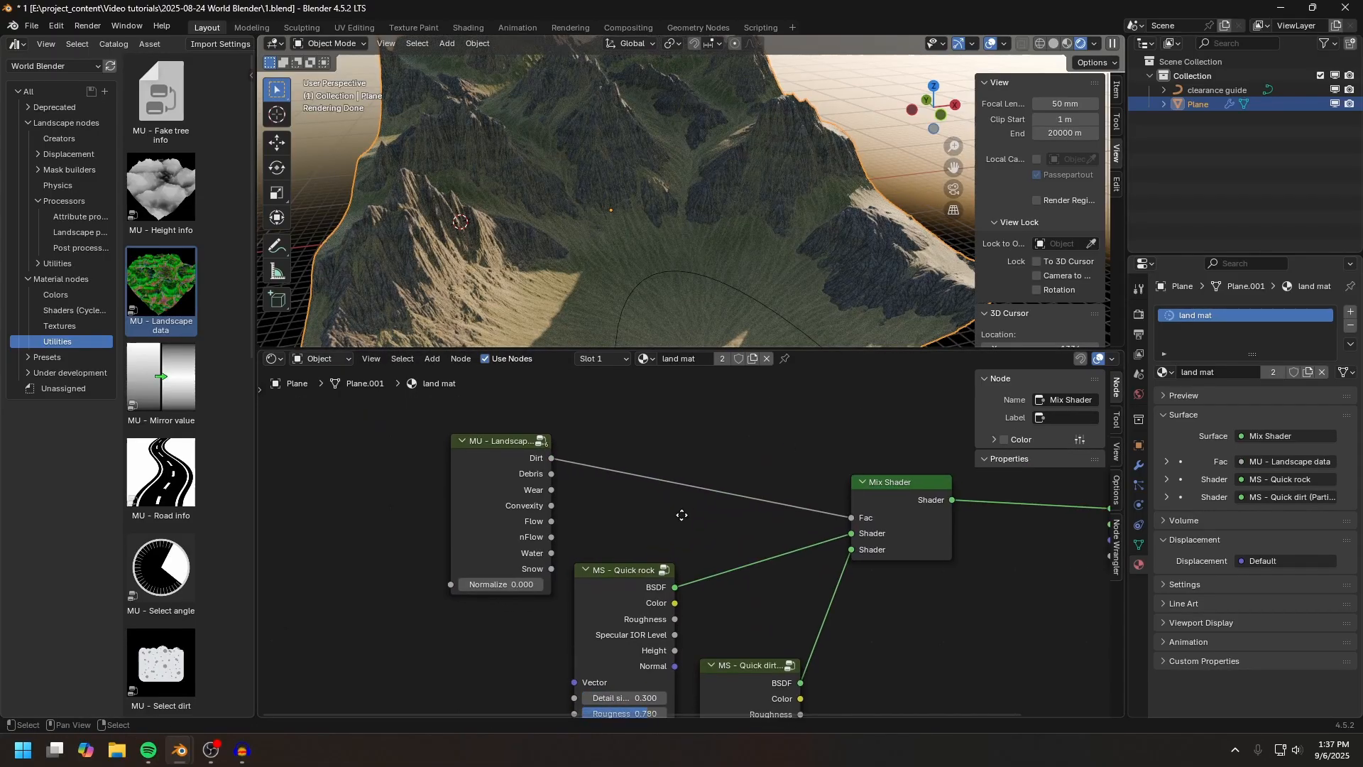
pyautogui.moveTo(682, 514); pyautogui.dragTo(680, 512, button='middle')
pyautogui.press('q')
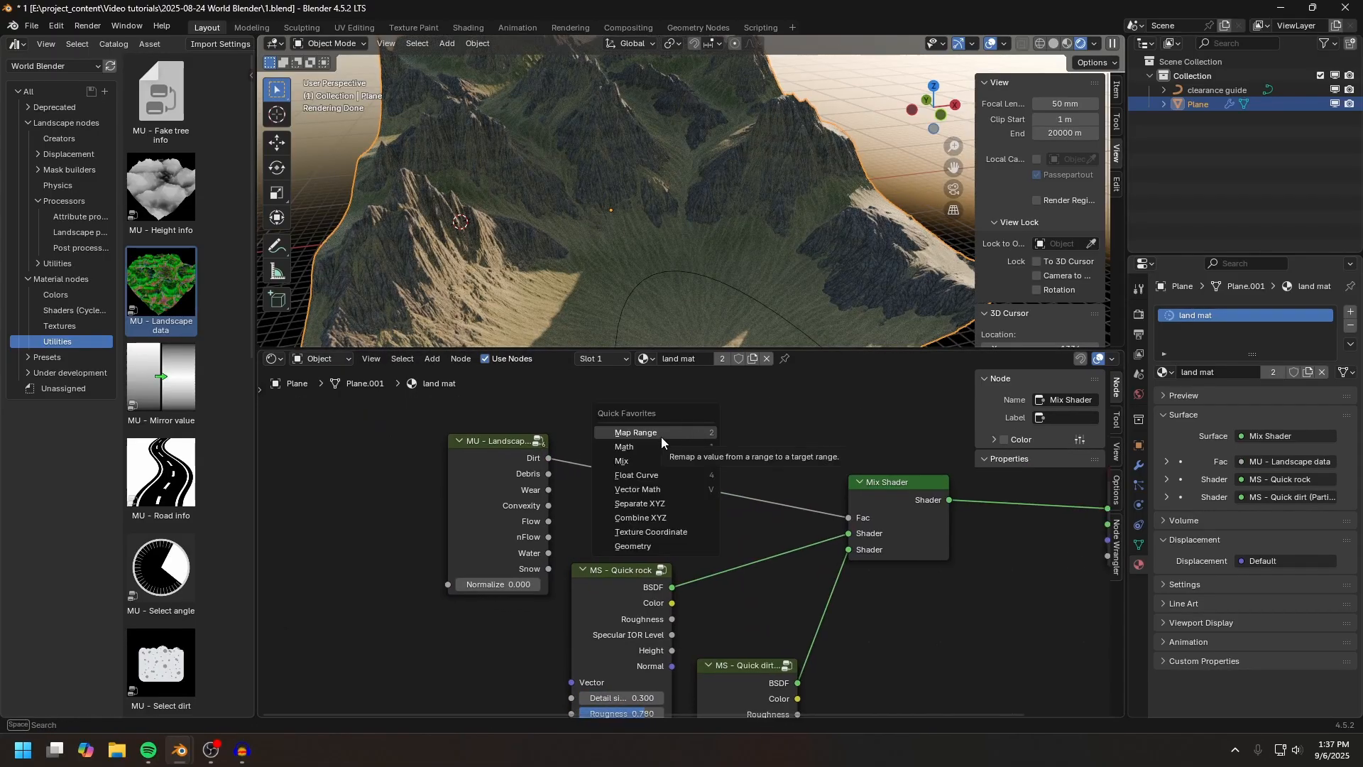
pyautogui.click(658, 431)
pyautogui.click(700, 454)
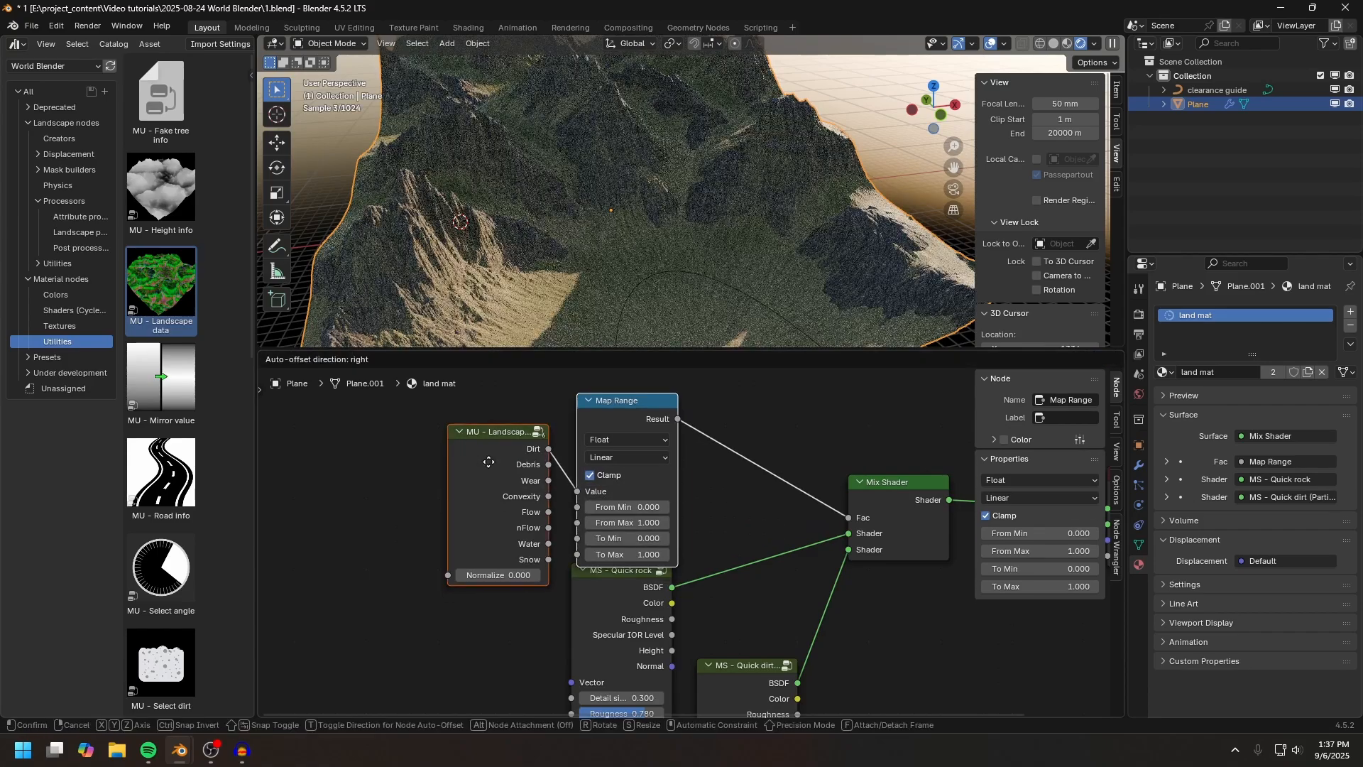
pyautogui.scroll(3, 682, 448)
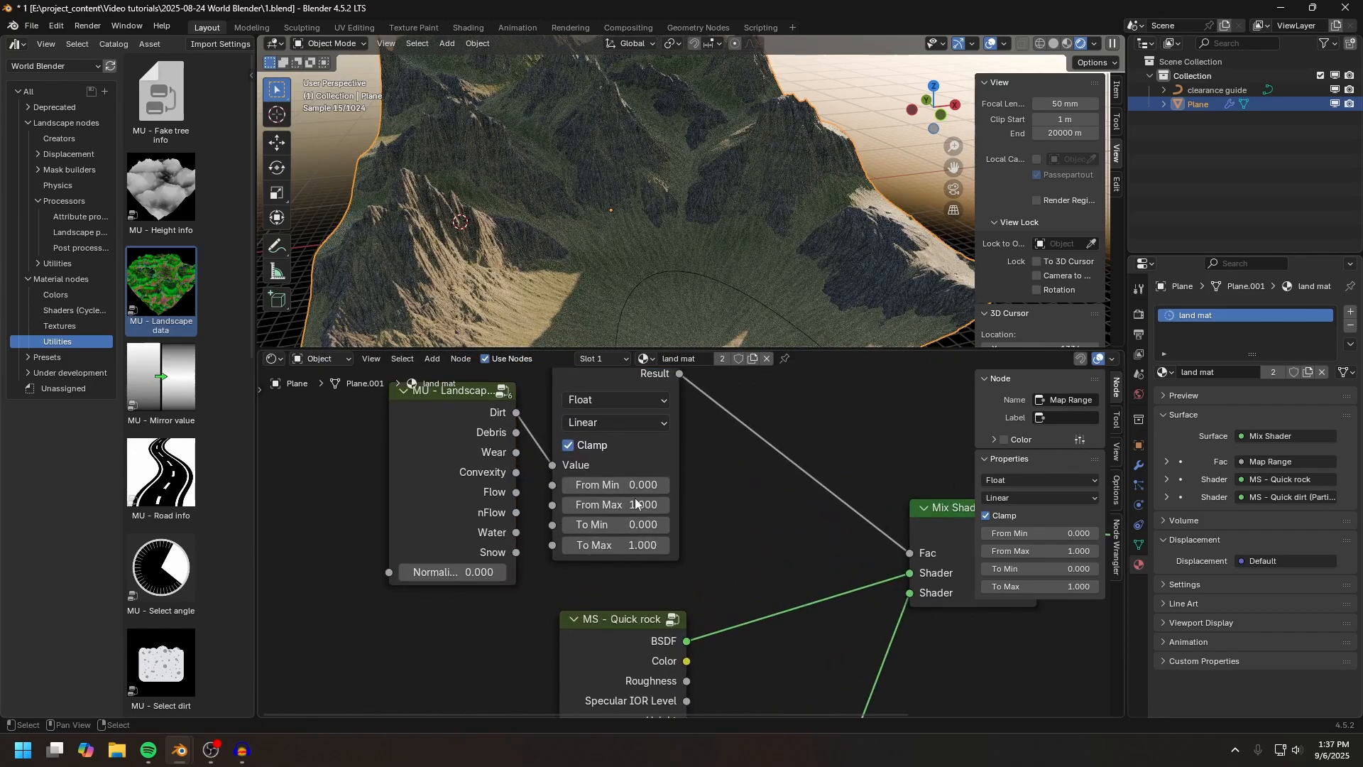
# Step: Preview the Map Range result on the landscape and set its From Min to 0.3
pyautogui.scroll(1, 707, 507)
pyautogui.moveTo(707, 507); pyautogui.dragTo(746, 600, button='middle')
pyautogui.keyDown('ctrl'); pyautogui.keyDown('shift'); pyautogui.click(640, 449); pyautogui.keyUp('shift'); pyautogui.keyUp('ctrl')
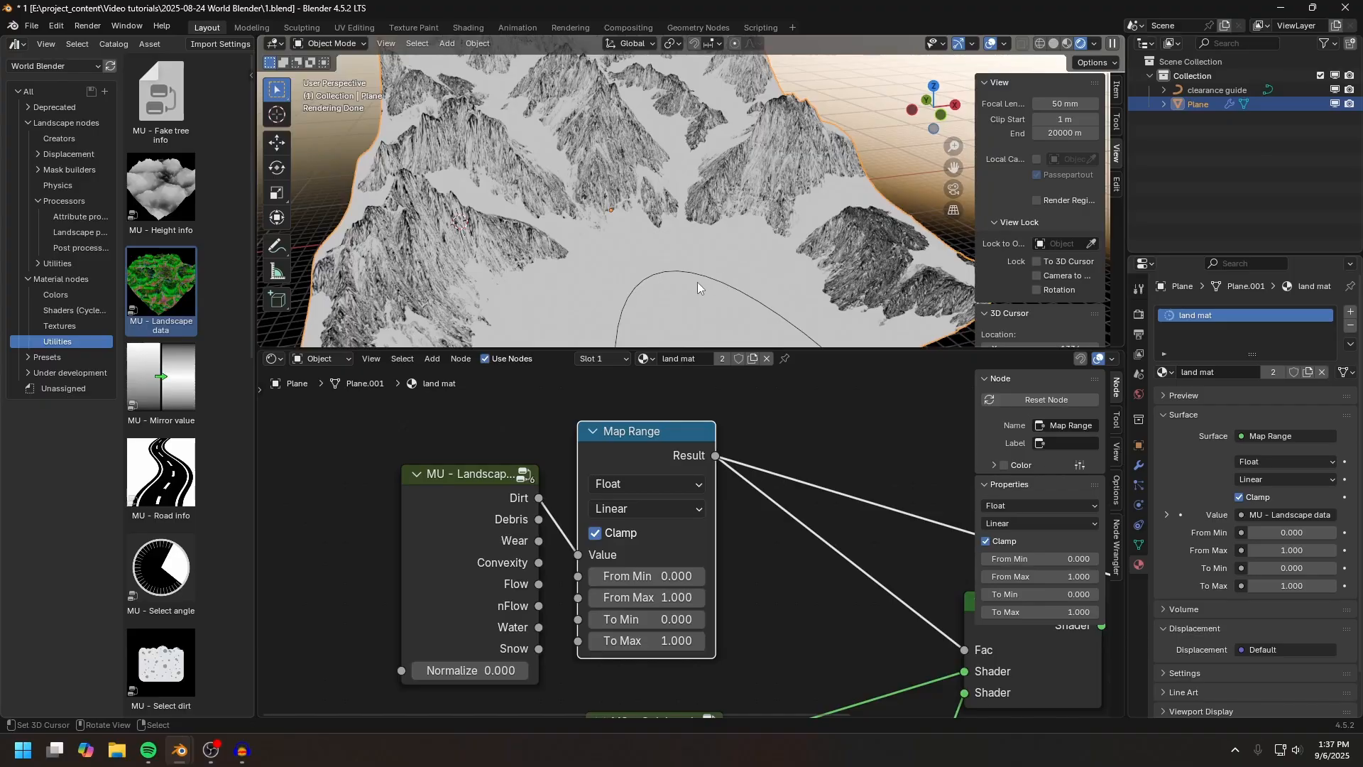
pyautogui.moveTo(826, 476); pyautogui.dragTo(824, 400, button='middle')
pyautogui.scroll(2, 744, 503)
pyautogui.click(665, 497)
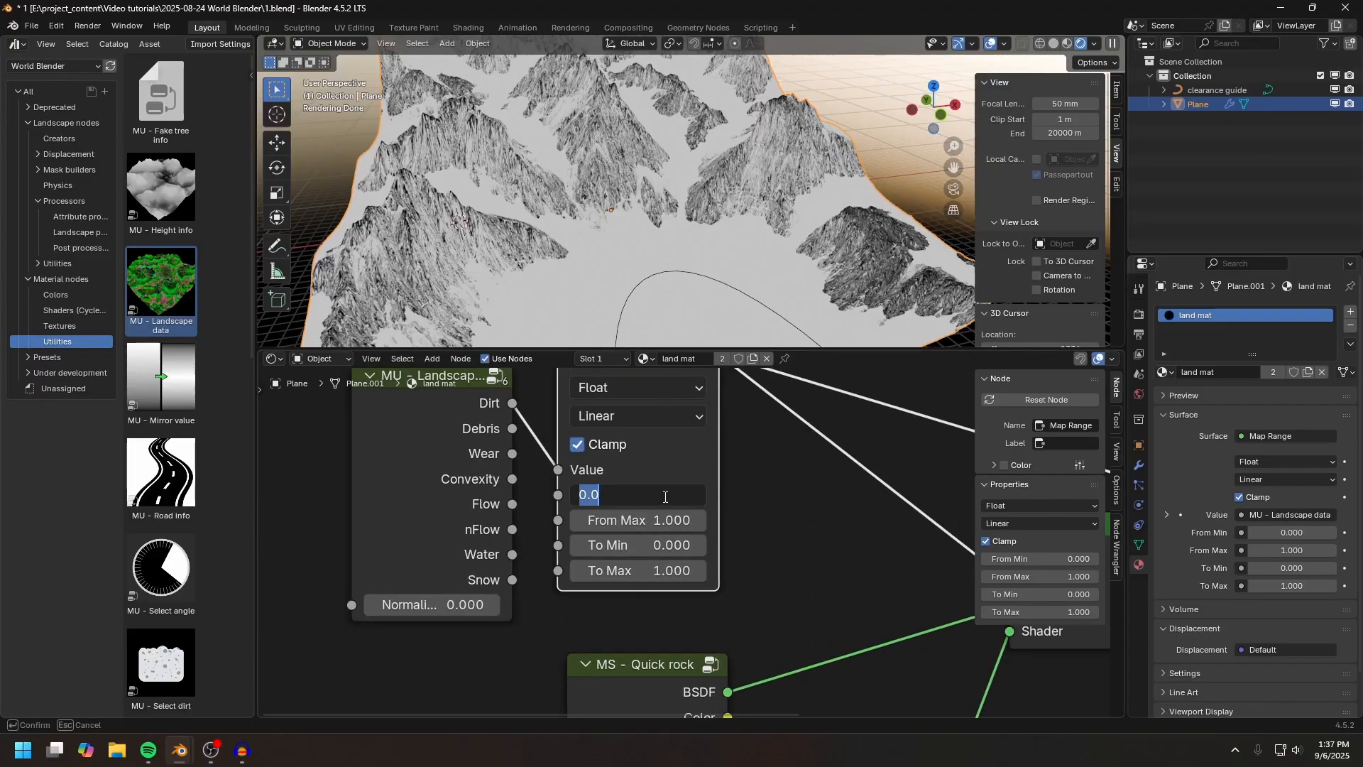
pyautogui.write('.3')
pyautogui.press('Return')
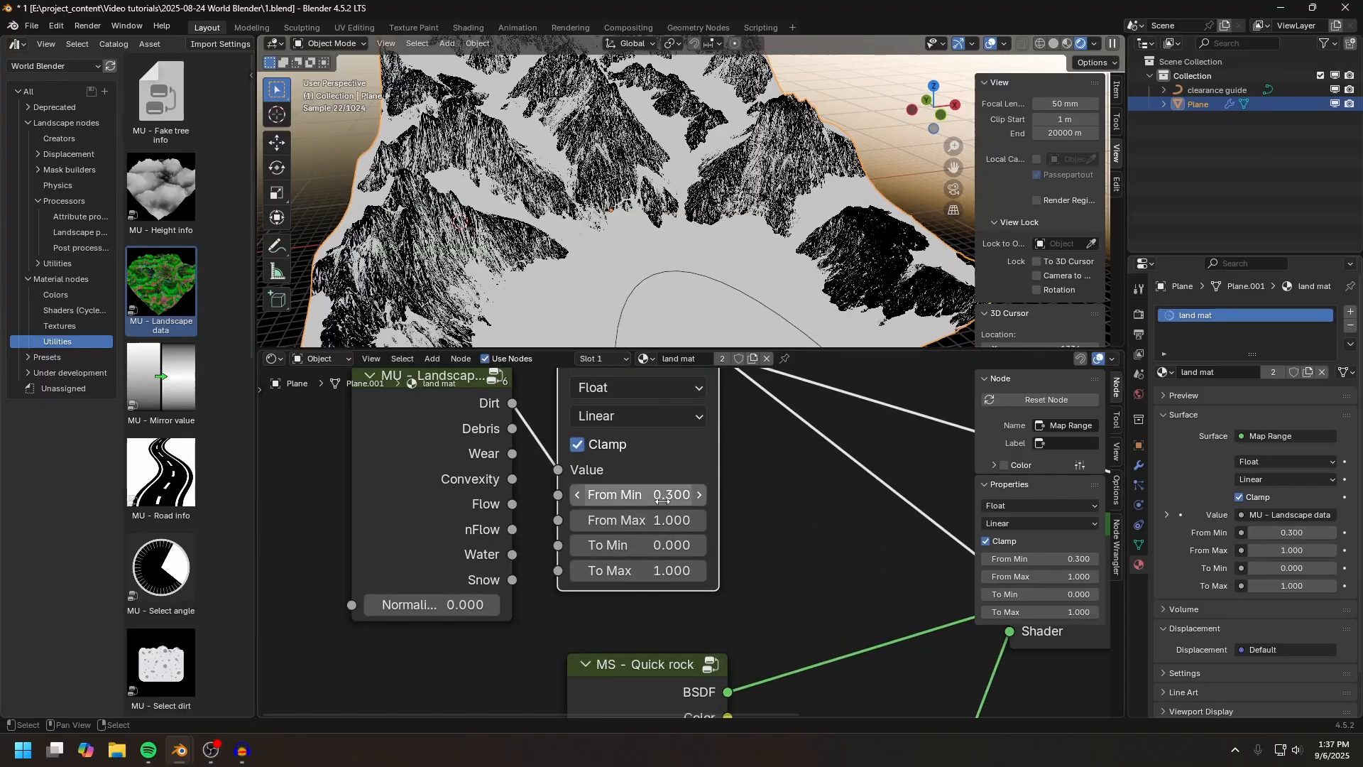
# Step: Set the Map Range's From Max to 2 and inspect the dirt mask up close on the slopes
pyautogui.click(638, 520)
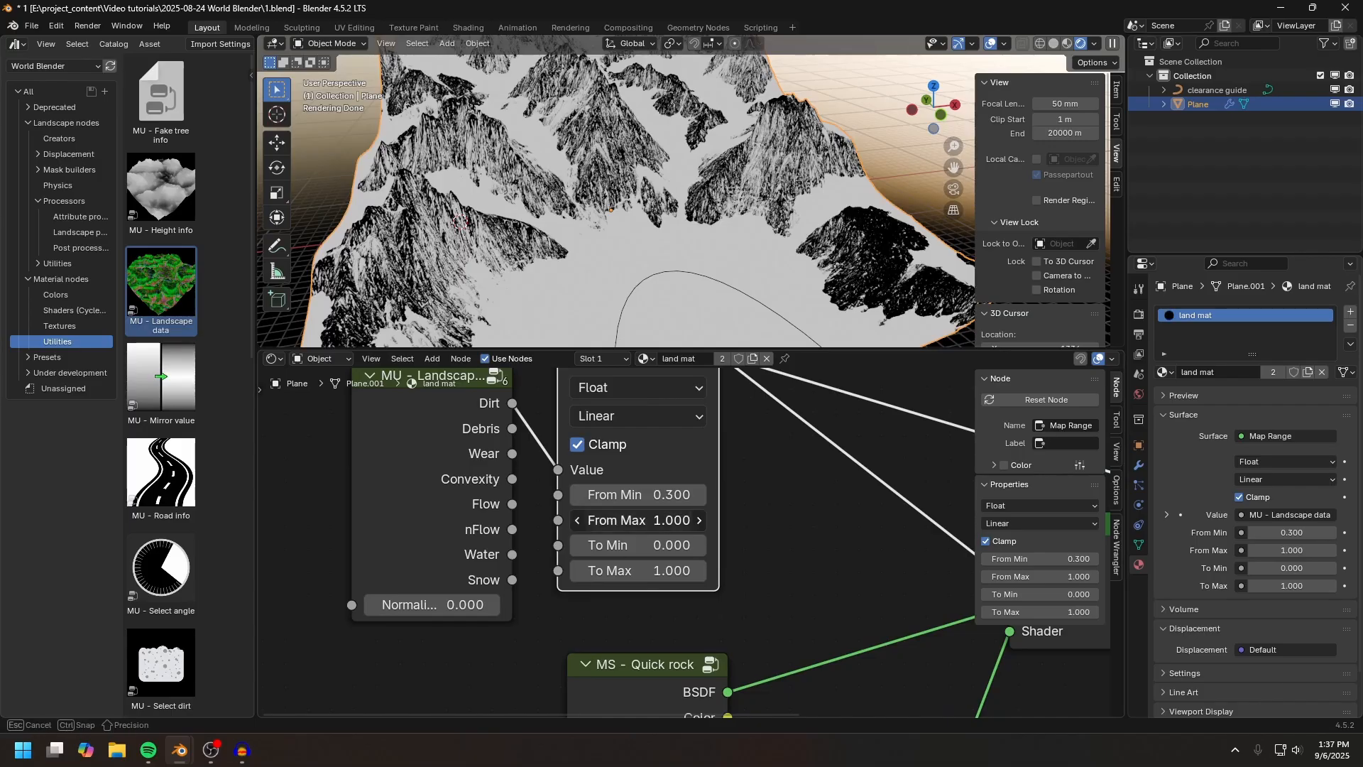
pyautogui.write('.')
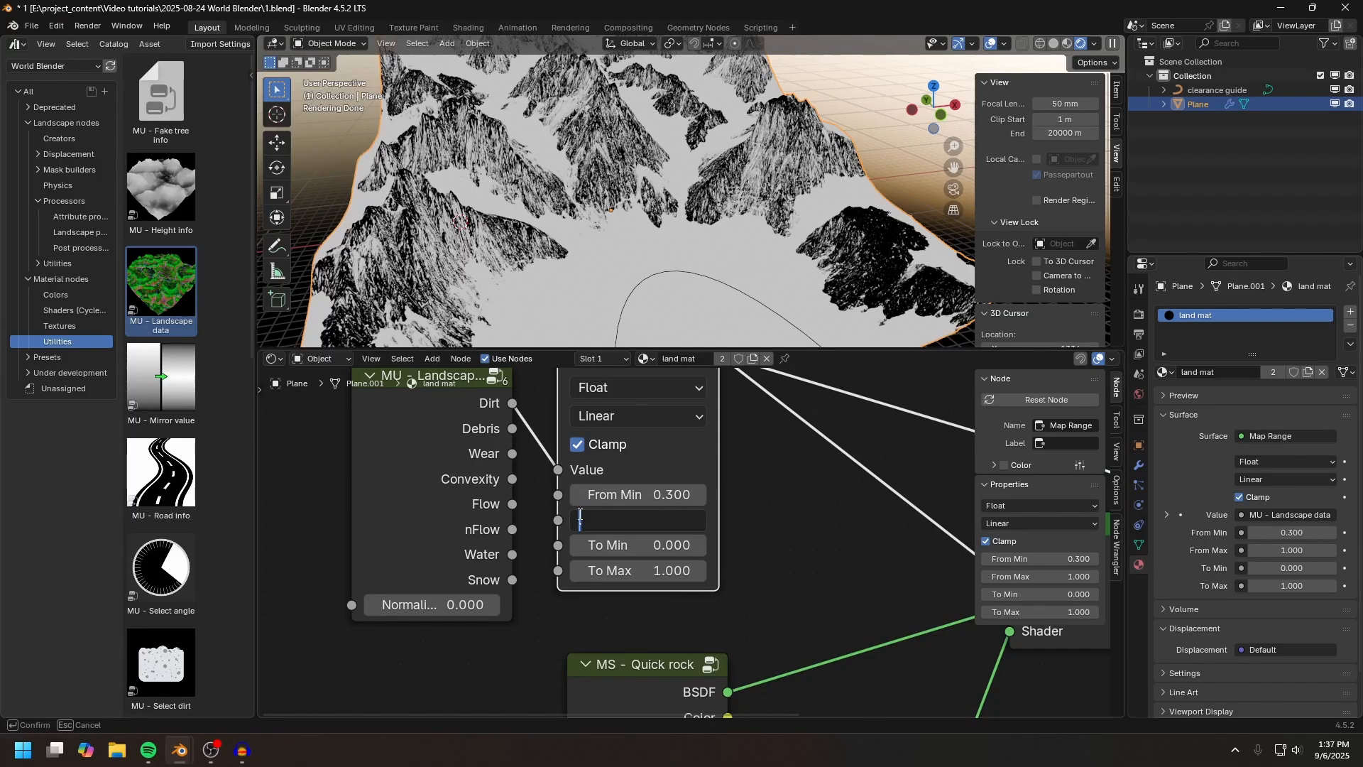
pyautogui.write('2')
pyautogui.press('Return')
pyautogui.scroll(3, 743, 276)
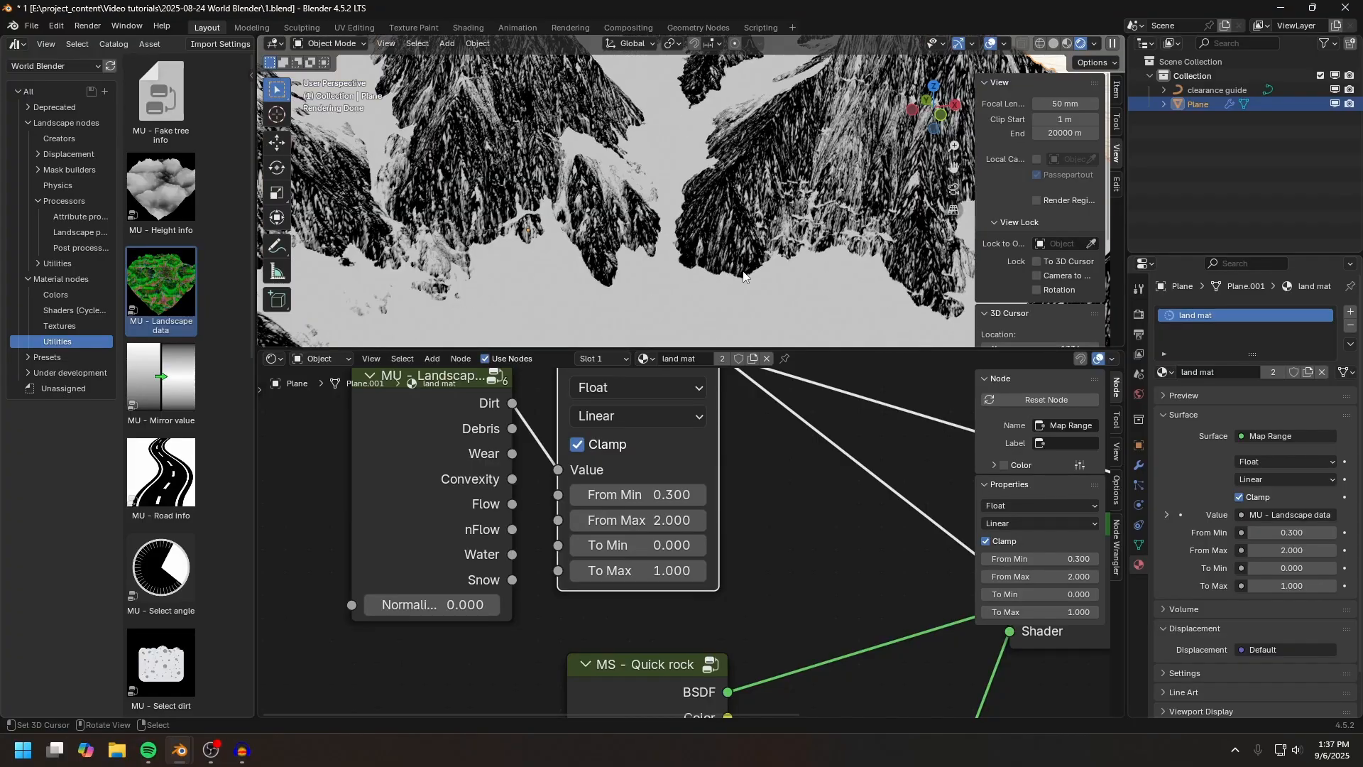
pyautogui.scroll(2, 744, 276)
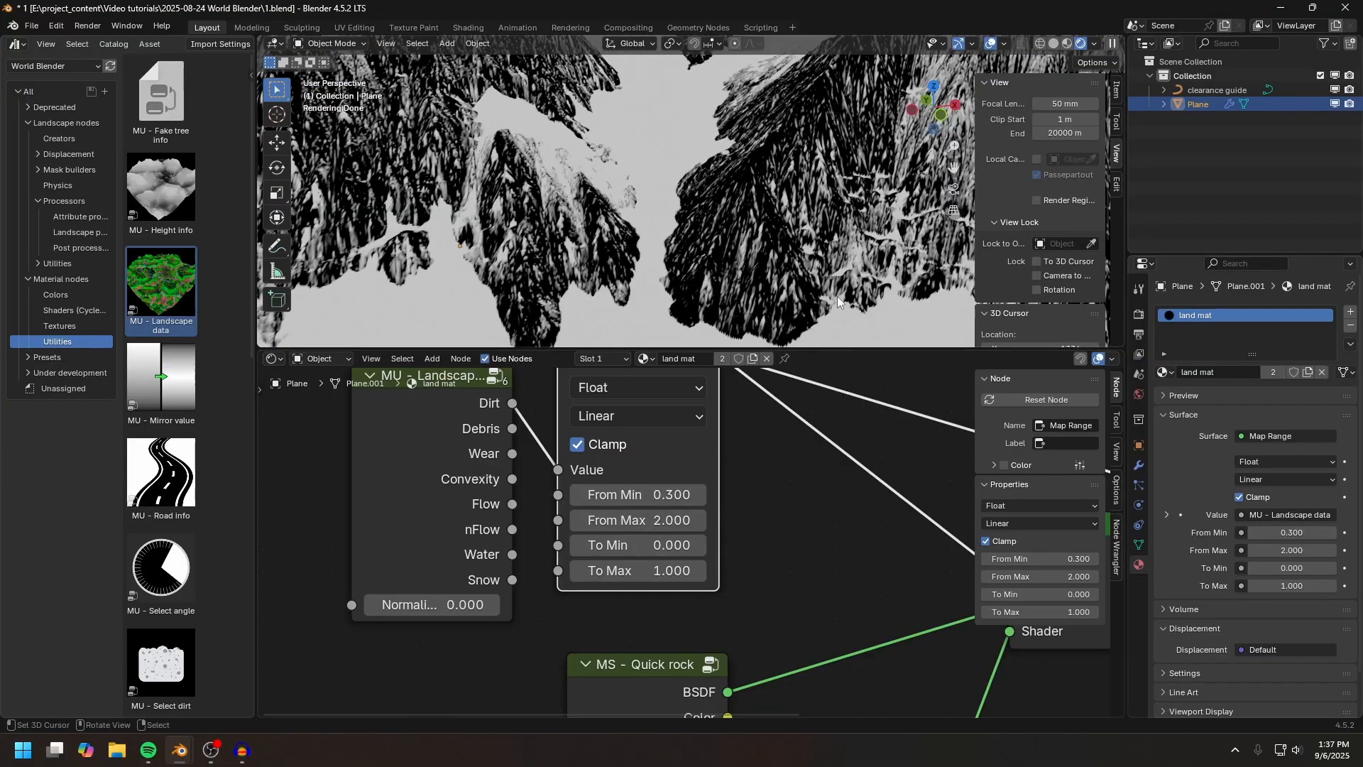
pyautogui.scroll(-2, 862, 322)
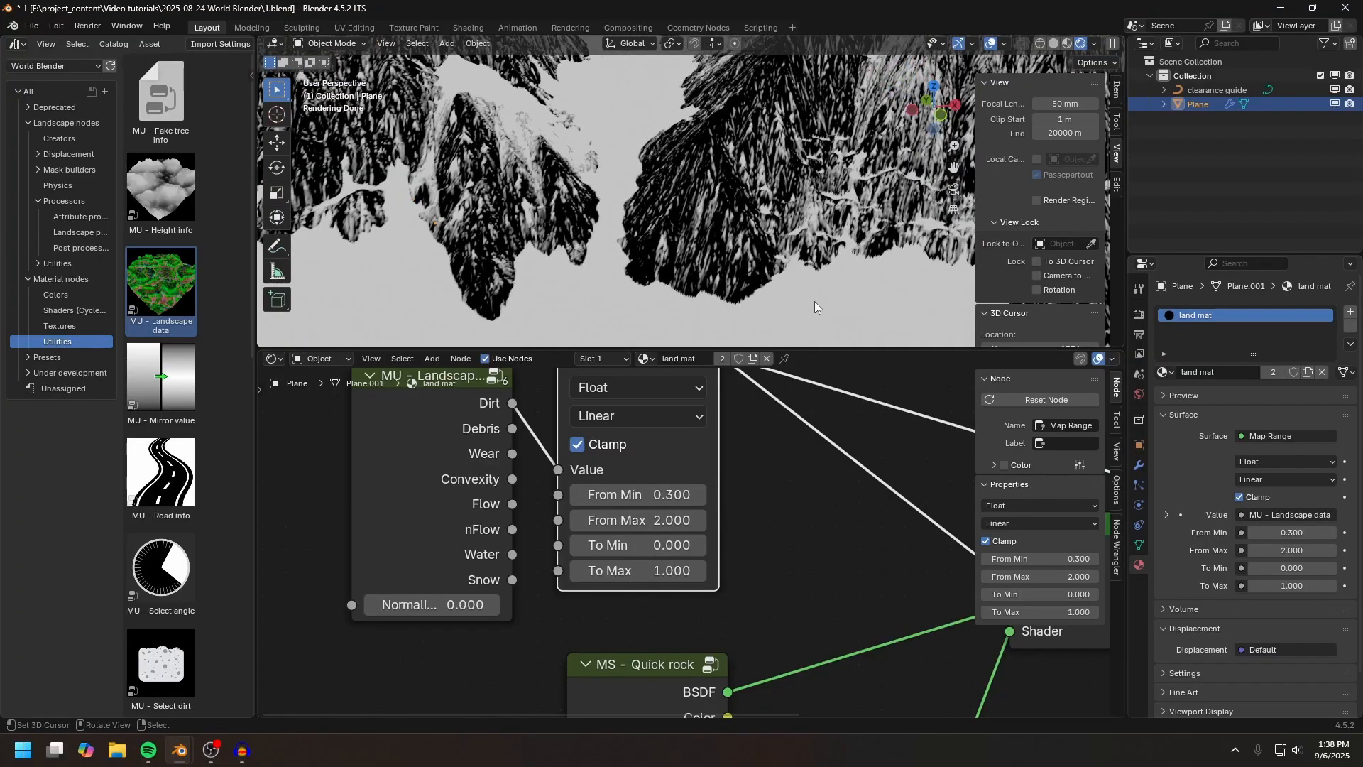
pyautogui.scroll(2, 817, 306)
# Step: Try a From Max of 4 on the Map Range and return it to 2
pyautogui.click(700, 521)
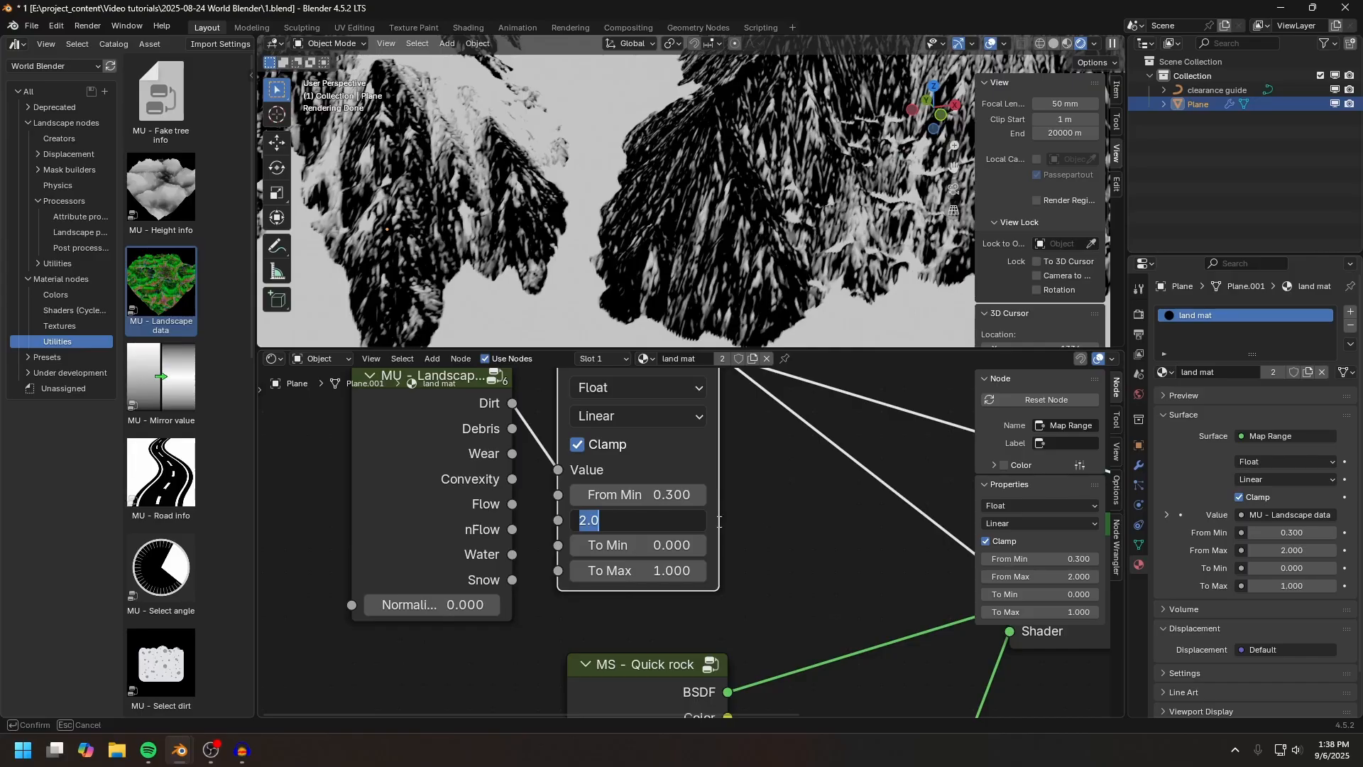
pyautogui.write('4')
pyautogui.press('Return')
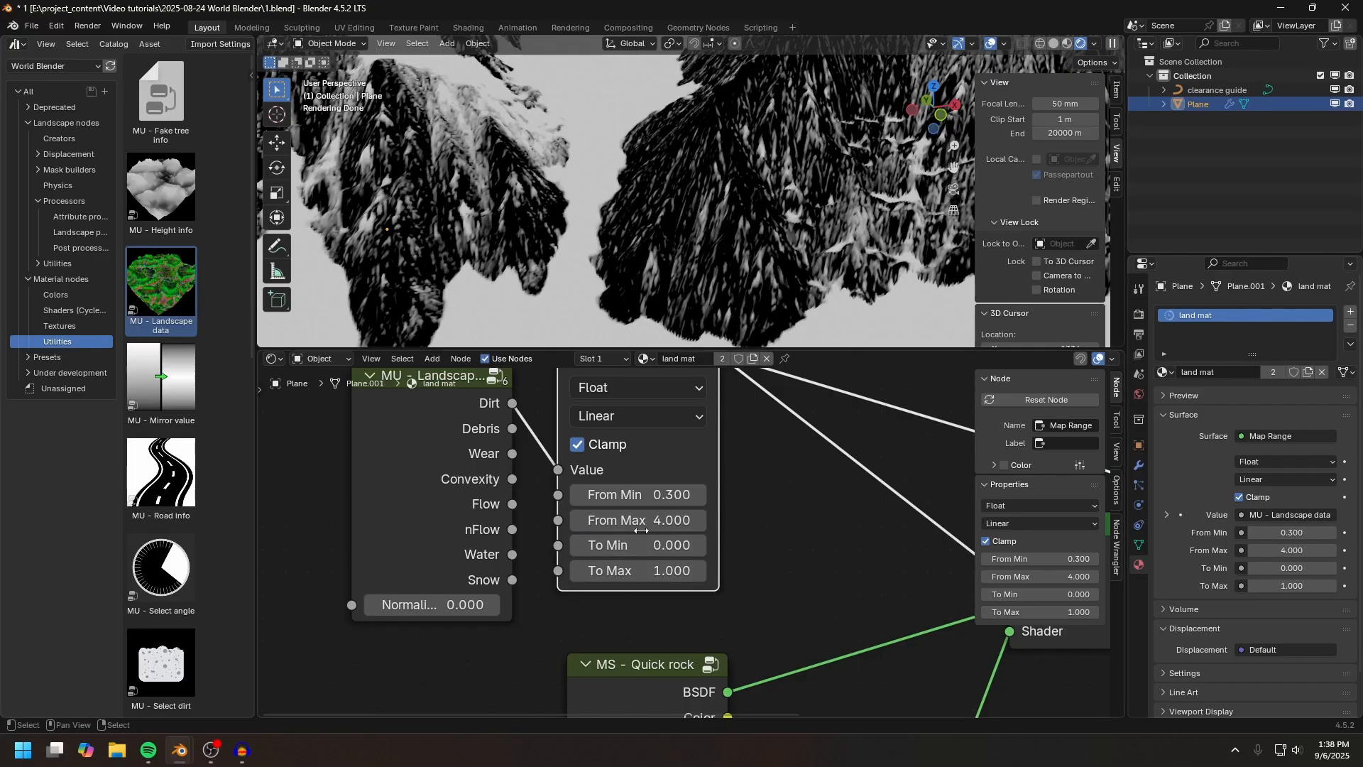
pyautogui.click(641, 529)
pyautogui.write('2')
pyautogui.press('Return')
# Step: Reconnect the Mix Shader to the Material Output and inspect the blended rock and dirt on the slopes
pyautogui.scroll(-2, 739, 518)
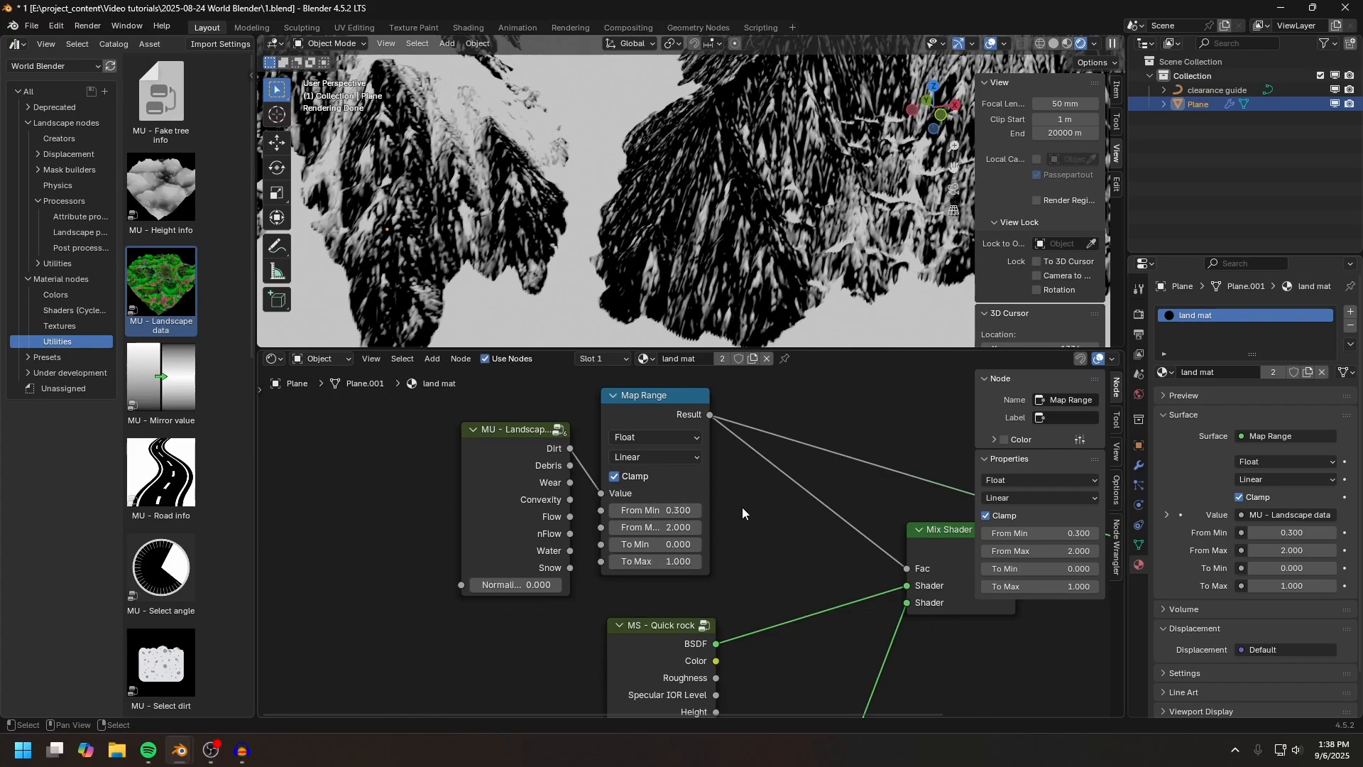
pyautogui.moveTo(810, 539); pyautogui.dragTo(542, 503, button='middle')
pyautogui.keyDown('ctrl'); pyautogui.keyDown('shift'); pyautogui.click(707, 512); pyautogui.keyUp('shift'); pyautogui.keyUp('ctrl')
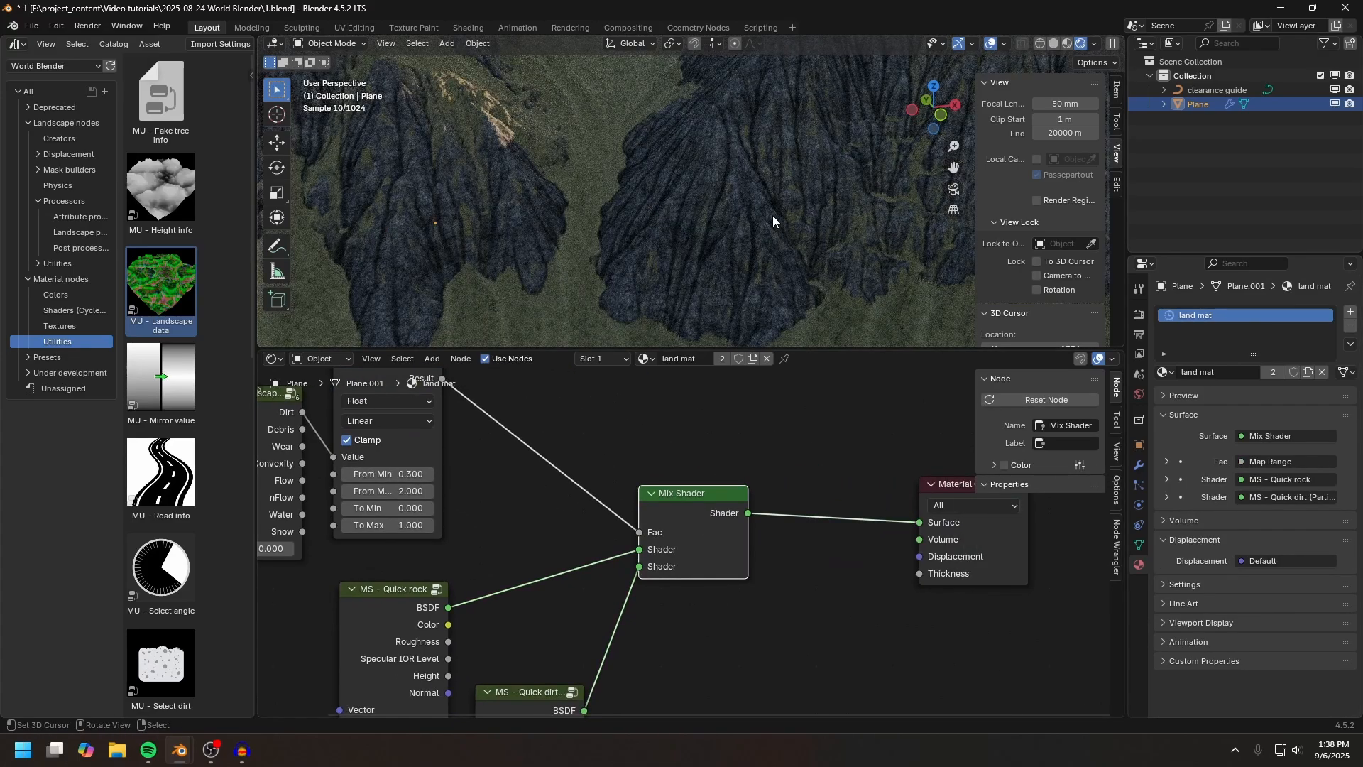
pyautogui.scroll(-4, 593, 206)
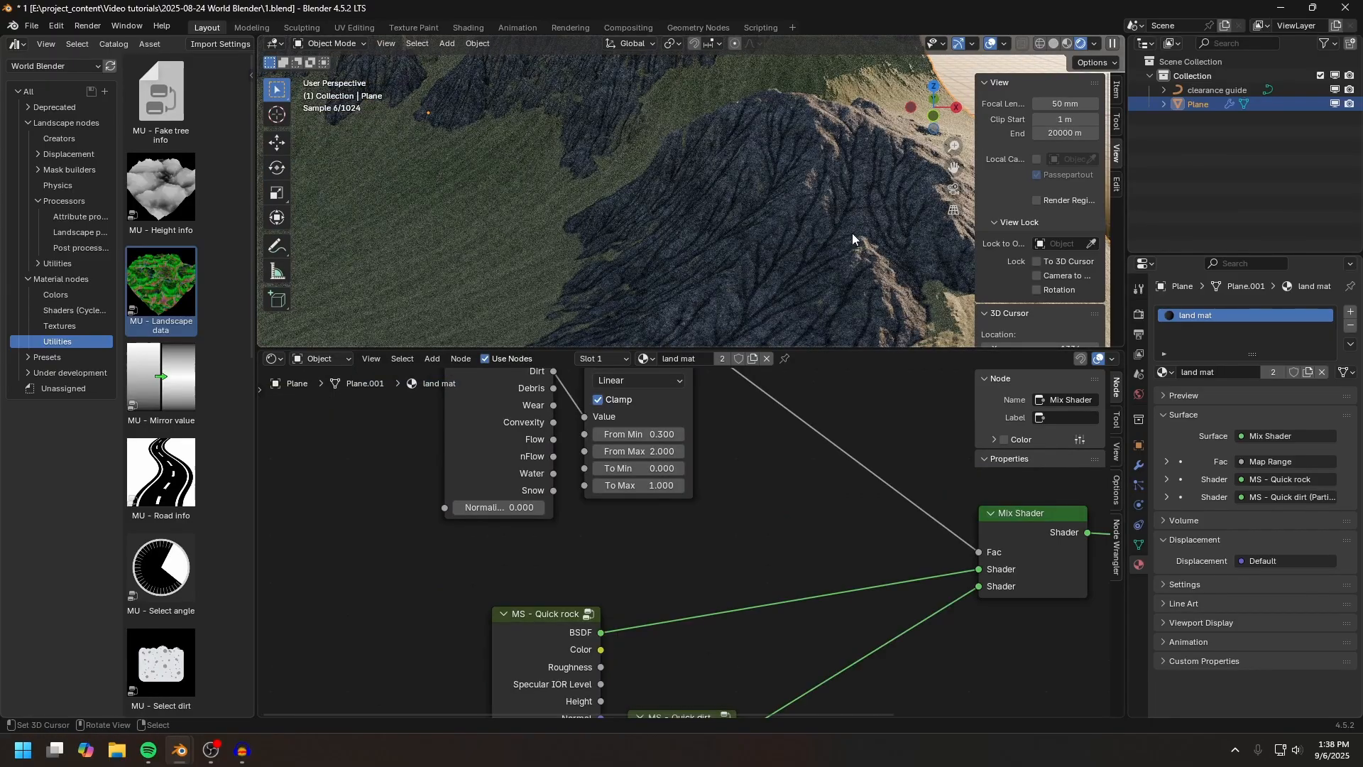
pyautogui.moveTo(804, 305)
pyautogui.mouseDown()
pyautogui.moveTo(801, 227)
pyautogui.moveTo(807, 246)
pyautogui.mouseUp()
# Step: Preview the Quick rock shader's outputs one after another on the landscape, ending with its Normal output
pyautogui.moveTo(664, 562); pyautogui.dragTo(671, 428, button='middle')
pyautogui.scroll(-2, 709, 475)
pyautogui.keyDown('ctrl'); pyautogui.keyDown('shift'); pyautogui.click(595, 529); pyautogui.keyUp('shift'); pyautogui.keyUp('ctrl')
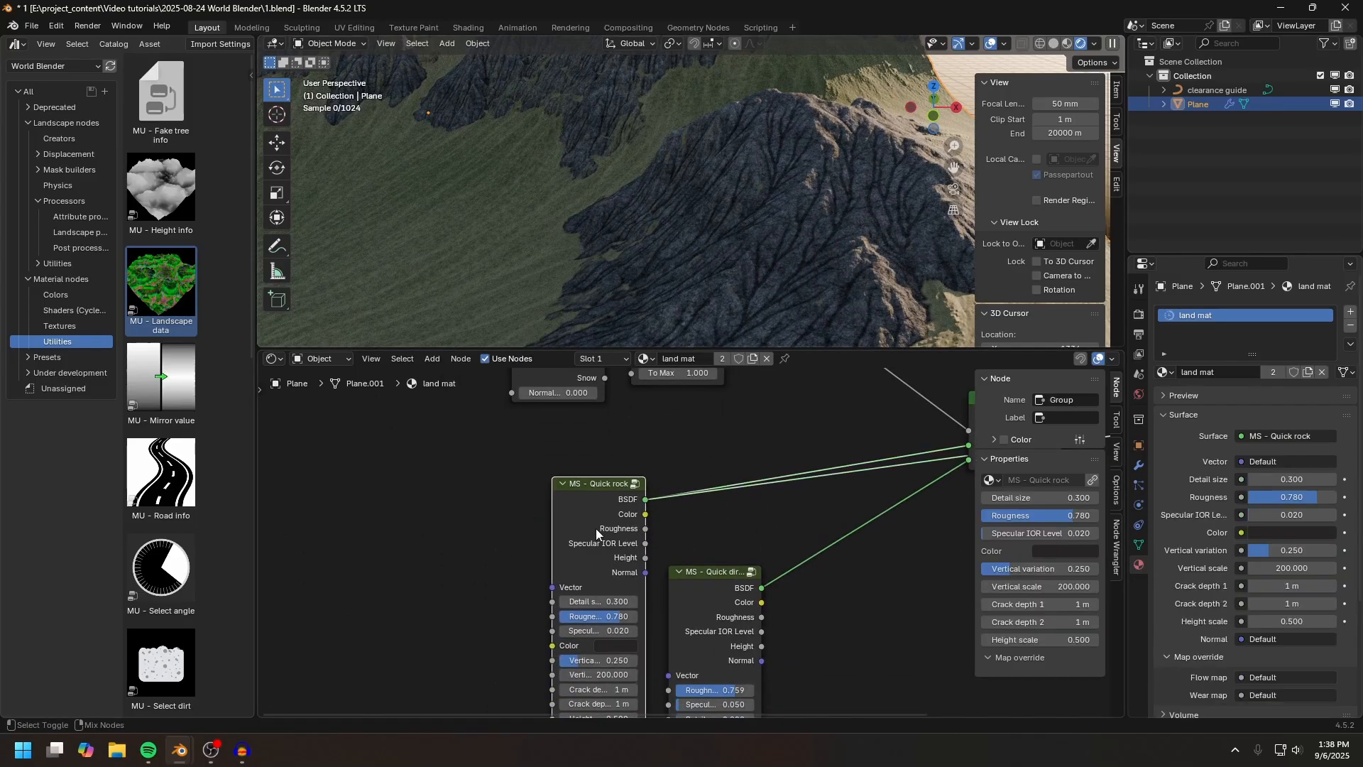
pyautogui.keyDown('ctrl'); pyautogui.keyDown('shift'); pyautogui.click(590, 525); pyautogui.keyUp('shift'); pyautogui.keyUp('ctrl')
pyautogui.keyDown('ctrl'); pyautogui.keyDown('shift'); pyautogui.click(589, 524); pyautogui.keyUp('shift'); pyautogui.keyUp('ctrl')
pyautogui.keyDown('ctrl'); pyautogui.keyDown('shift'); pyautogui.click(588, 522); pyautogui.keyUp('shift'); pyautogui.keyUp('ctrl')
pyautogui.keyDown('ctrl'); pyautogui.keyDown('shift'); pyautogui.click(588, 521); pyautogui.keyUp('shift'); pyautogui.keyUp('ctrl')
pyautogui.keyDown('ctrl'); pyautogui.keyDown('shift'); pyautogui.click(587, 521); pyautogui.keyUp('shift'); pyautogui.keyUp('ctrl')
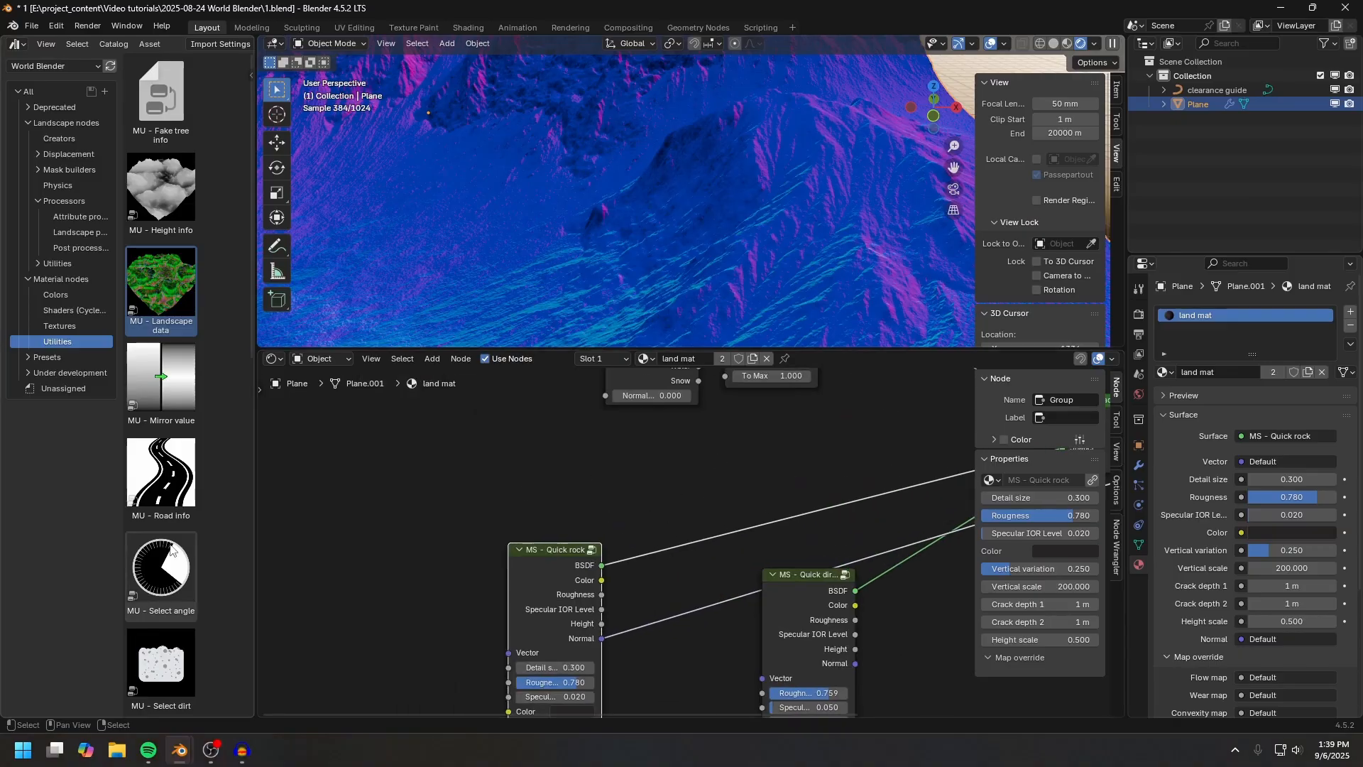
# Step: Add the MU - Select slope threshold node and feed the Quick rock shader's Normal into its Custom normal input
pyautogui.scroll(-10, 170, 548)
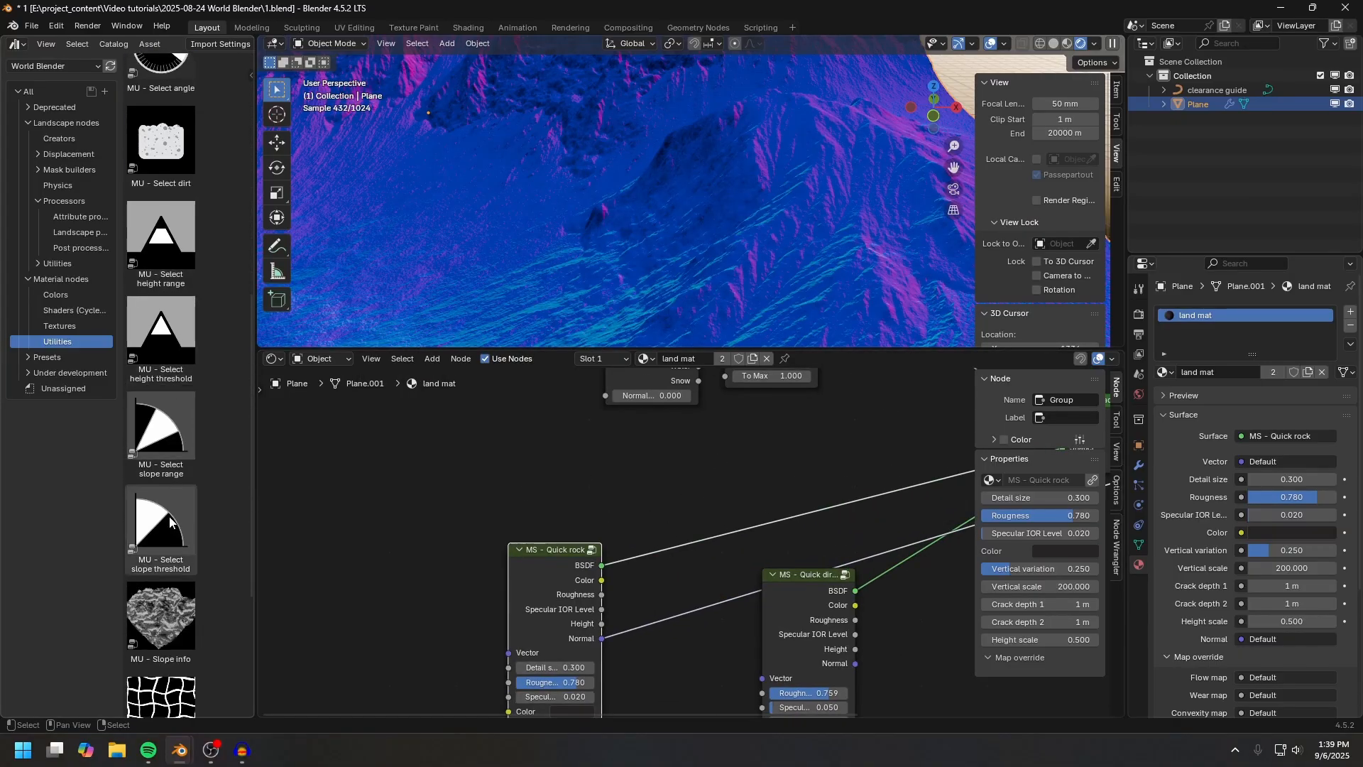
pyautogui.click(160, 524)
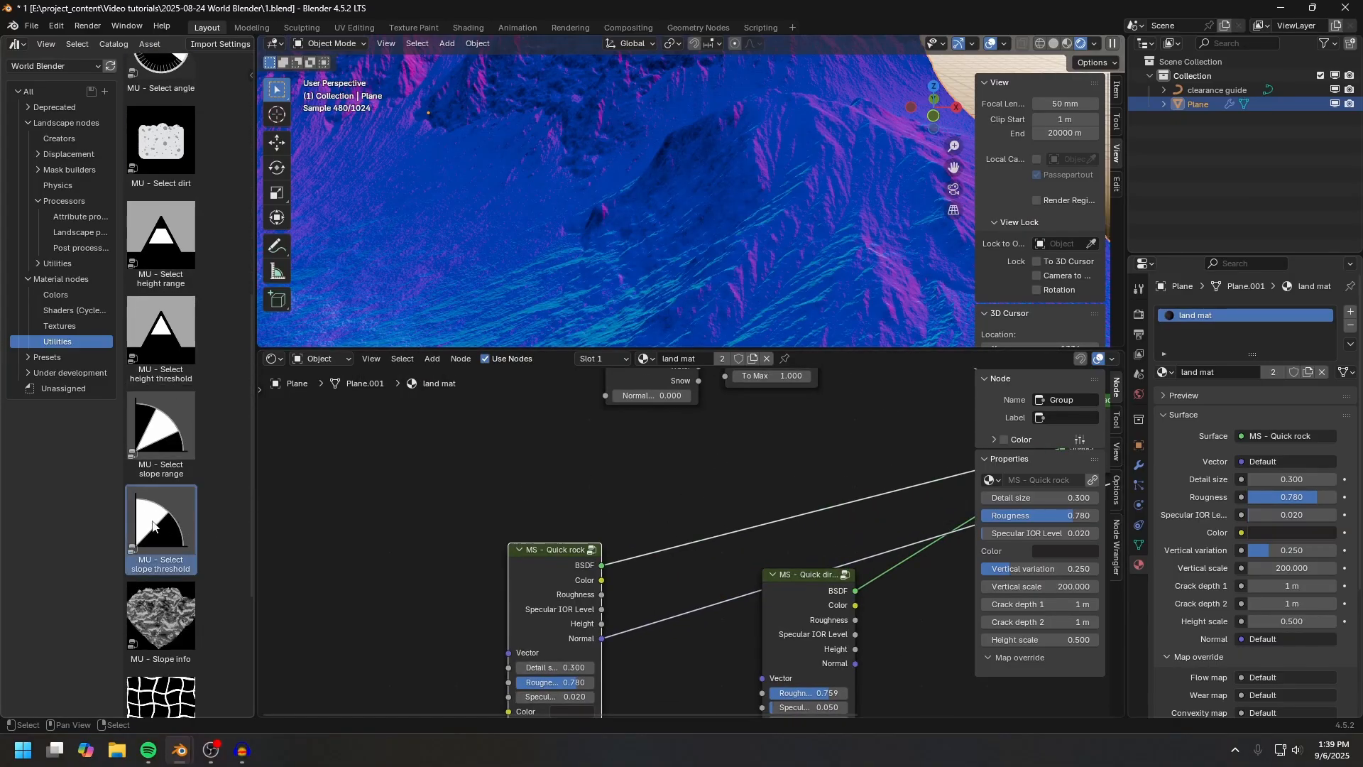
pyautogui.moveTo(153, 526); pyautogui.dragTo(703, 450)
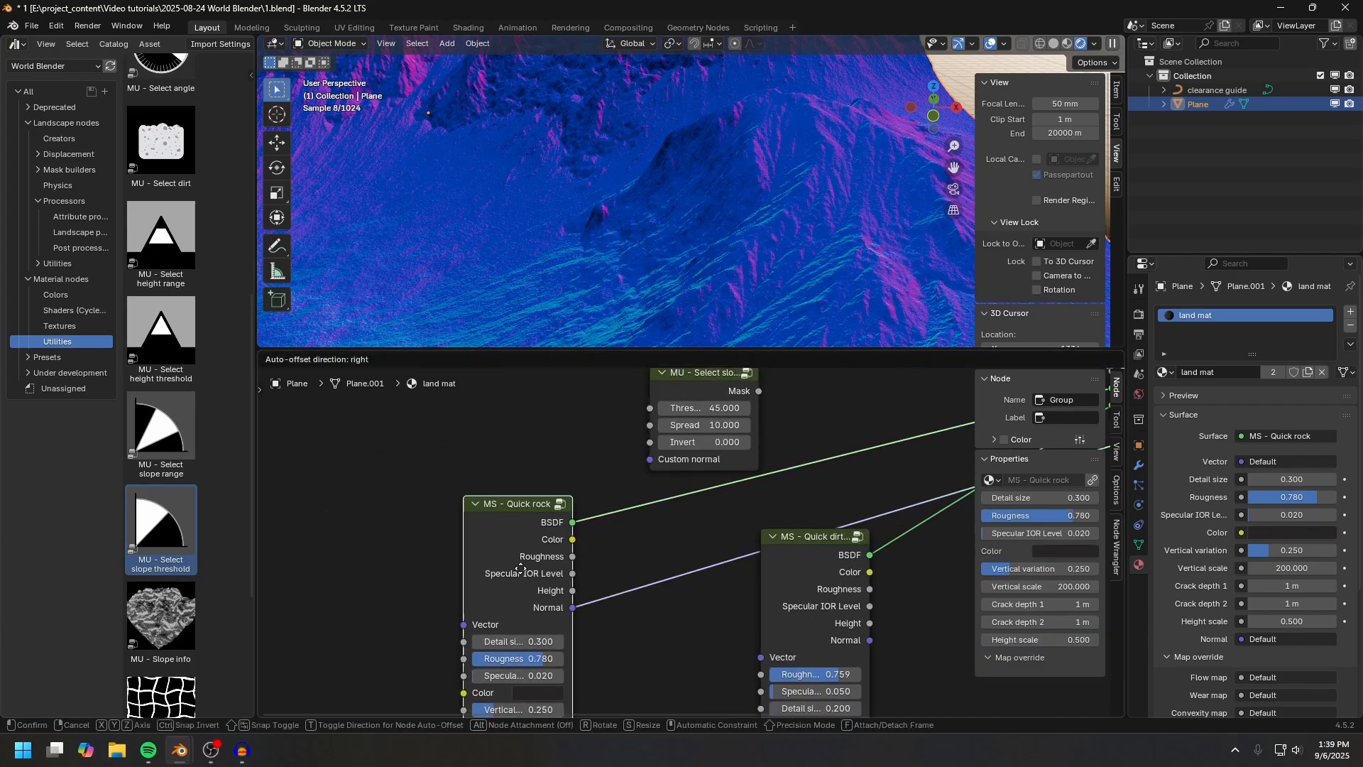
pyautogui.click(520, 568)
pyautogui.moveTo(517, 568); pyautogui.dragTo(650, 460)
pyautogui.moveTo(822, 447); pyautogui.dragTo(811, 475, button='middle')
pyautogui.moveTo(654, 279); pyautogui.dragTo(581, 244, button='middle')
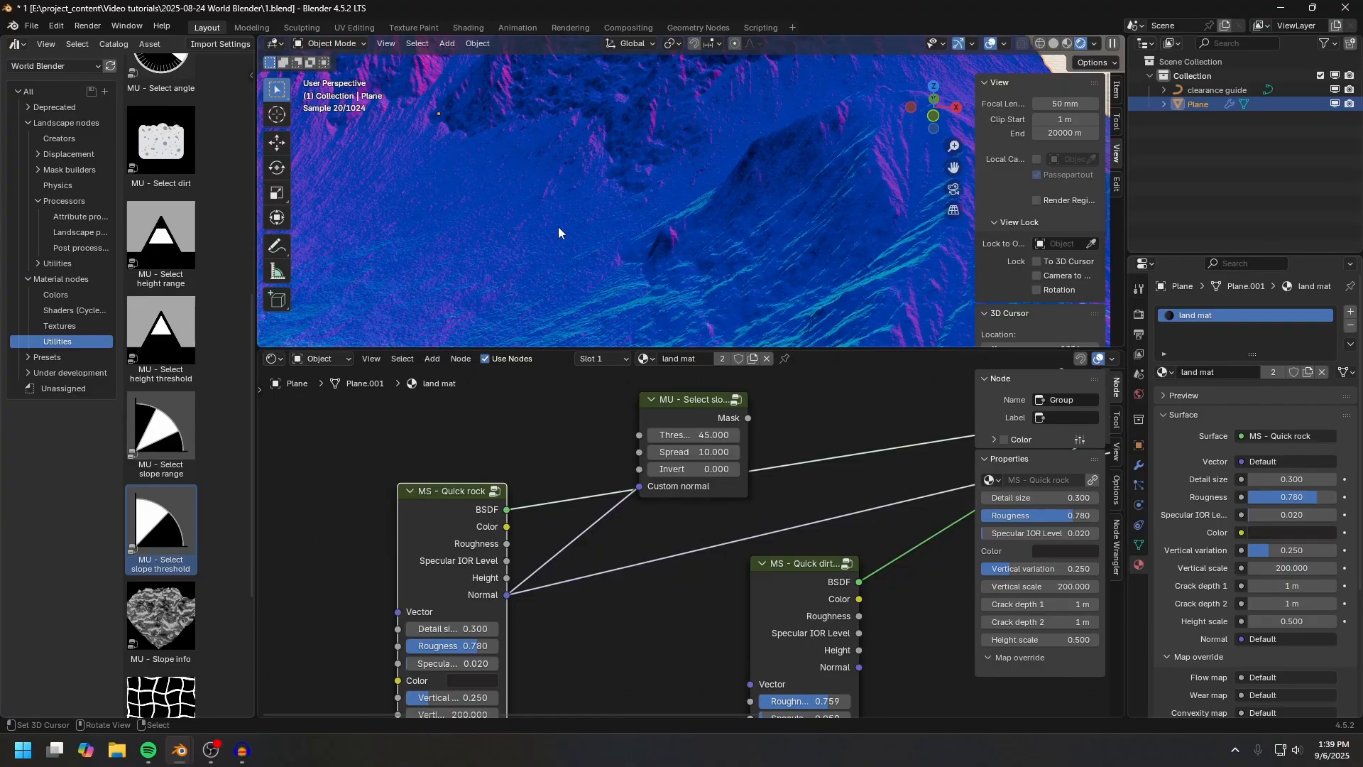
# Step: Preview the slope threshold Mask with Custom normal unlinked, and reconnect the Quick rock Normal to compare
pyautogui.moveTo(639, 486); pyautogui.dragTo(585, 462)
pyautogui.keyDown('ctrl'); pyautogui.keyDown('shift'); pyautogui.click(697, 411); pyautogui.keyUp('shift'); pyautogui.keyUp('ctrl')
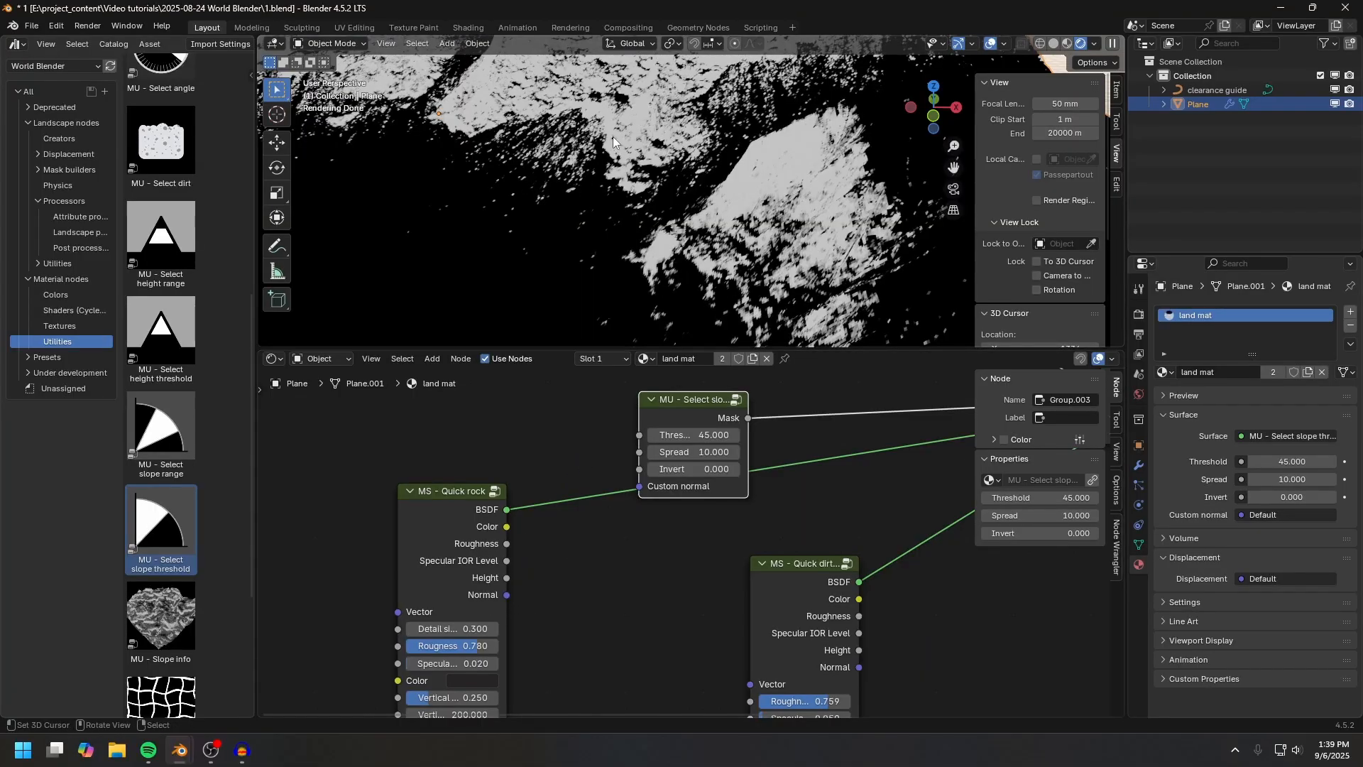
pyautogui.moveTo(507, 595); pyautogui.dragTo(636, 489)
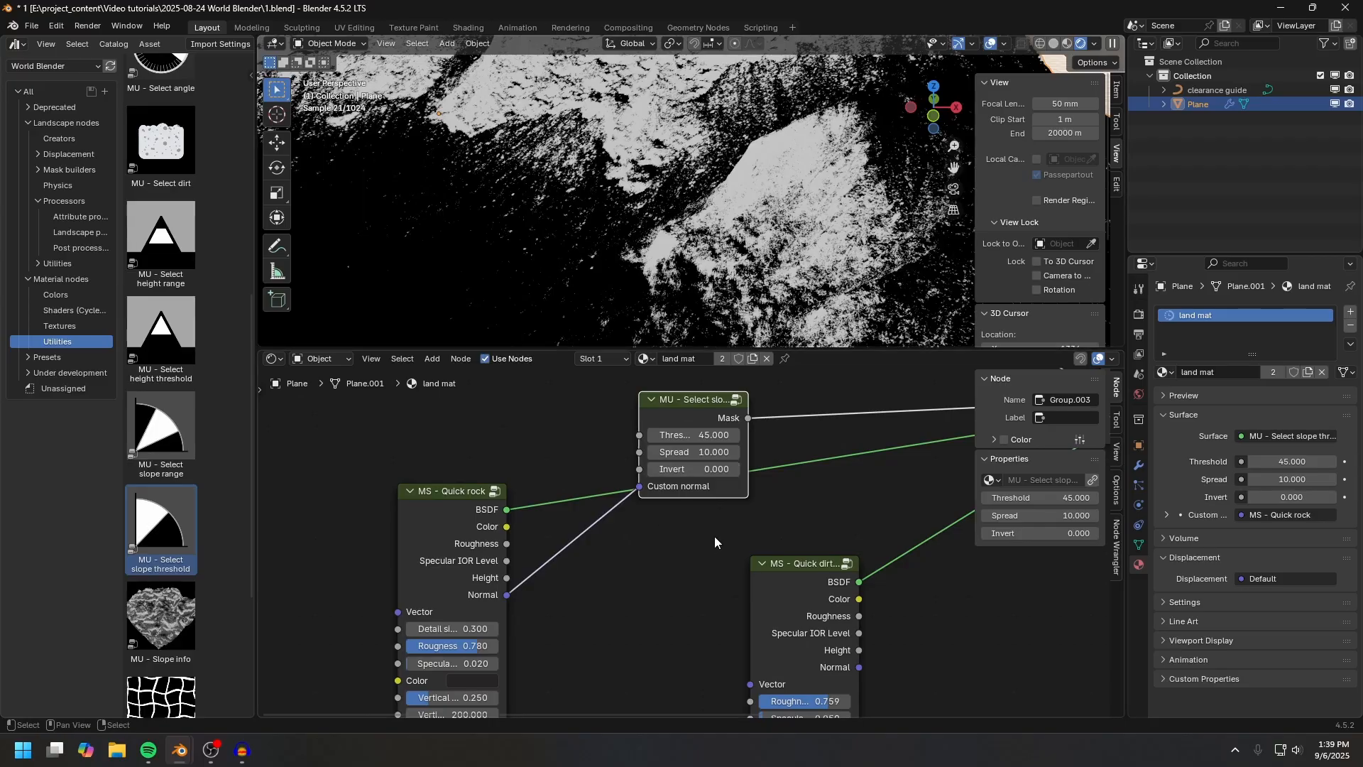
pyautogui.scroll(-1, 715, 536)
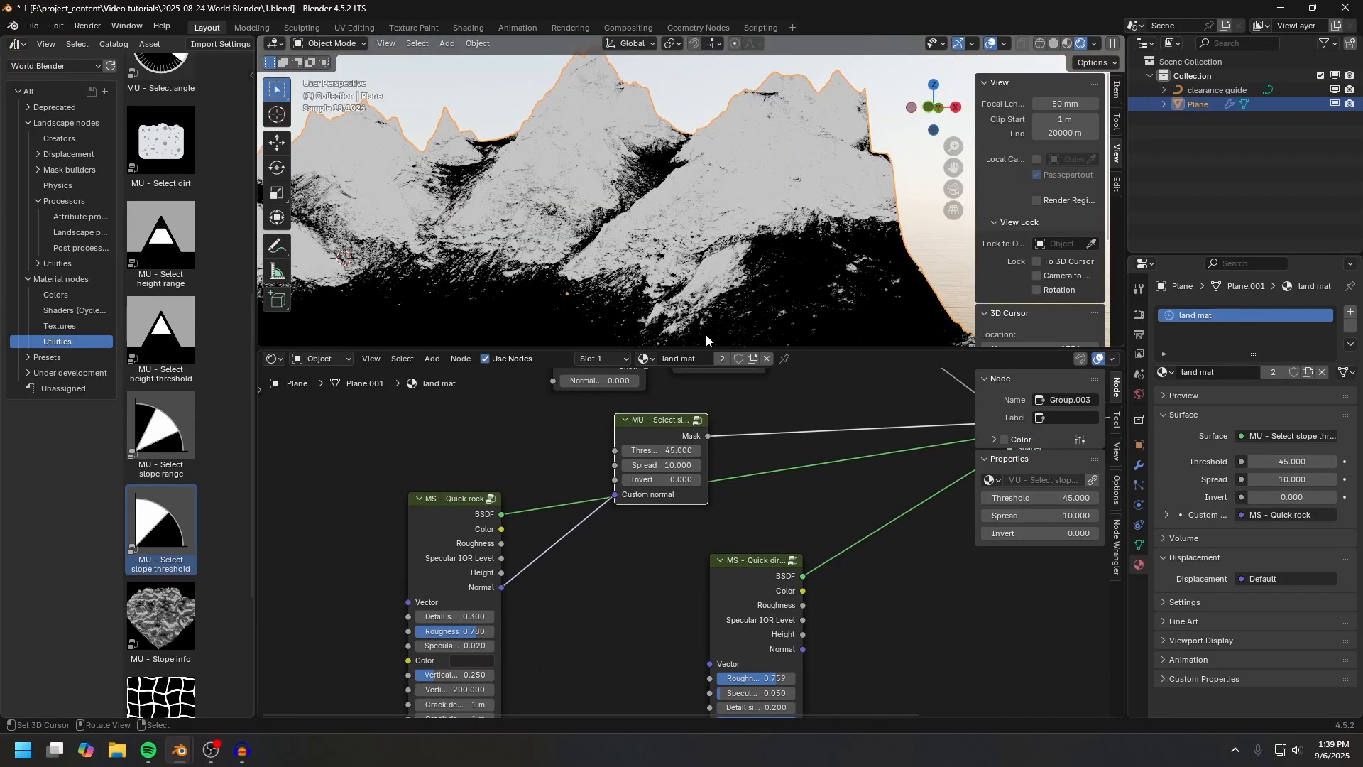
pyautogui.press('d')
pyautogui.moveTo(571, 324)
pyautogui.mouseDown()
pyautogui.moveTo(570, 256)
pyautogui.moveTo(577, 267)
pyautogui.mouseUp()
pyautogui.press('d')
pyautogui.moveTo(573, 254); pyautogui.dragTo(568, 295, button='right')
# Step: Set the Select slope threshold node's Invert to 1
pyautogui.scroll(2, 661, 522)
pyautogui.moveTo(653, 463); pyautogui.dragTo(812, 497)
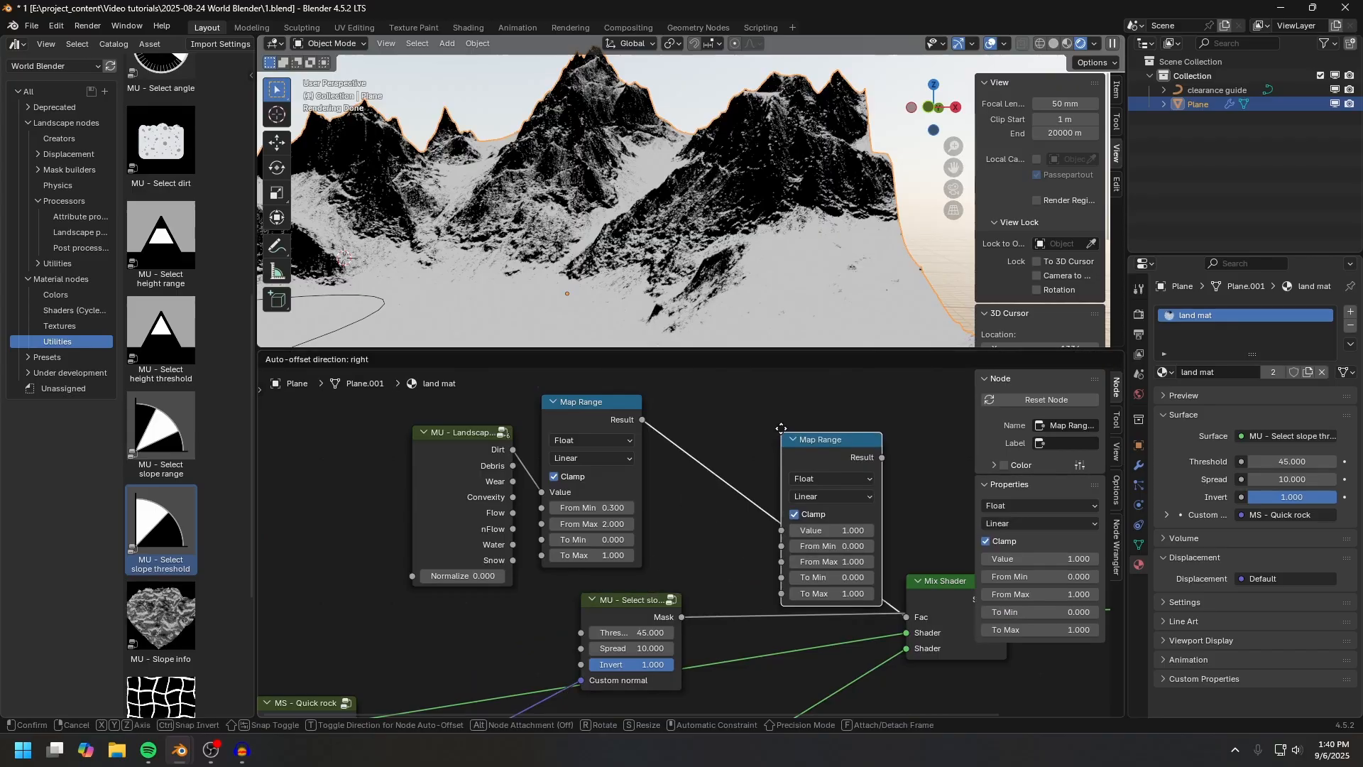
# Step: Insert a Math node set to Maximum before the Mix Shader's Fac, combining the Map Range result with the slope threshold Mask
pyautogui.rightClick(778, 420)
pyautogui.press('q')
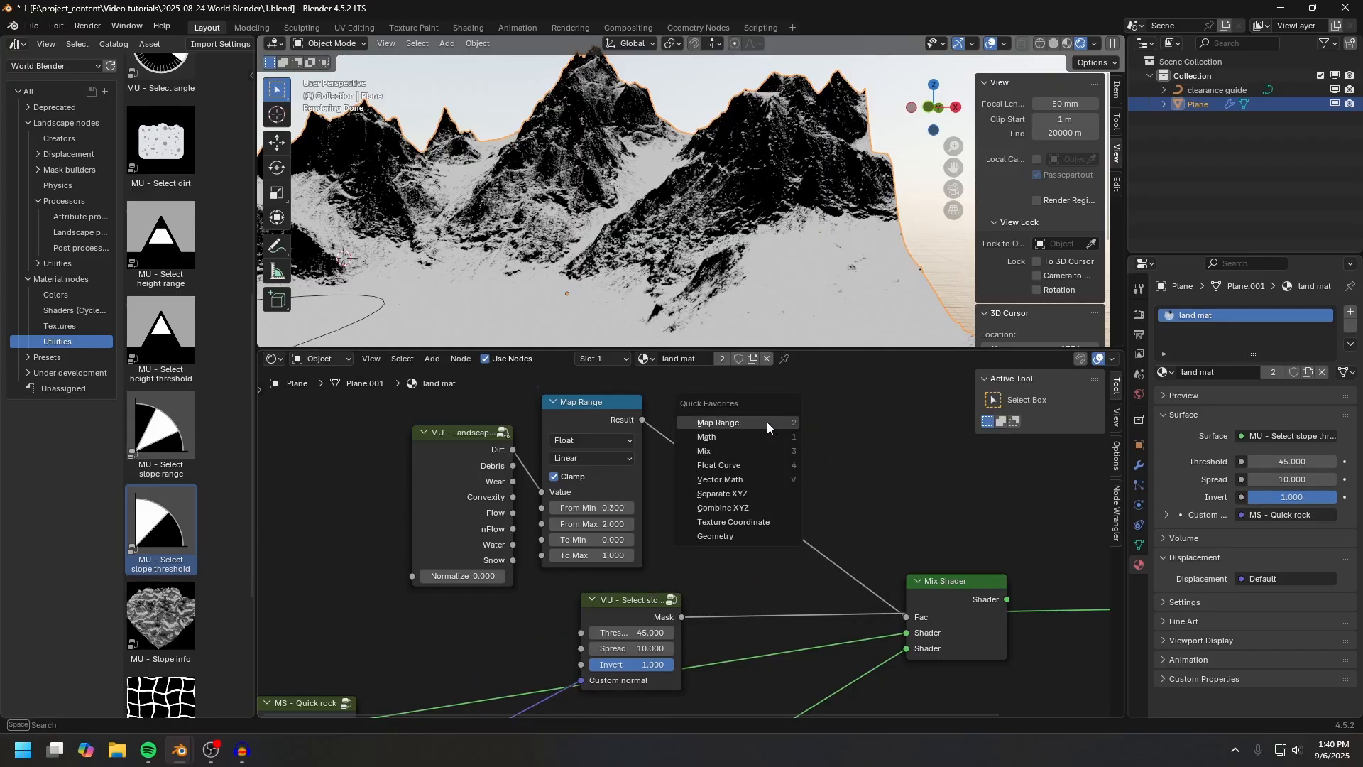
pyautogui.click(732, 436)
pyautogui.click(733, 437)
pyautogui.moveTo(682, 617); pyautogui.dragTo(733, 529)
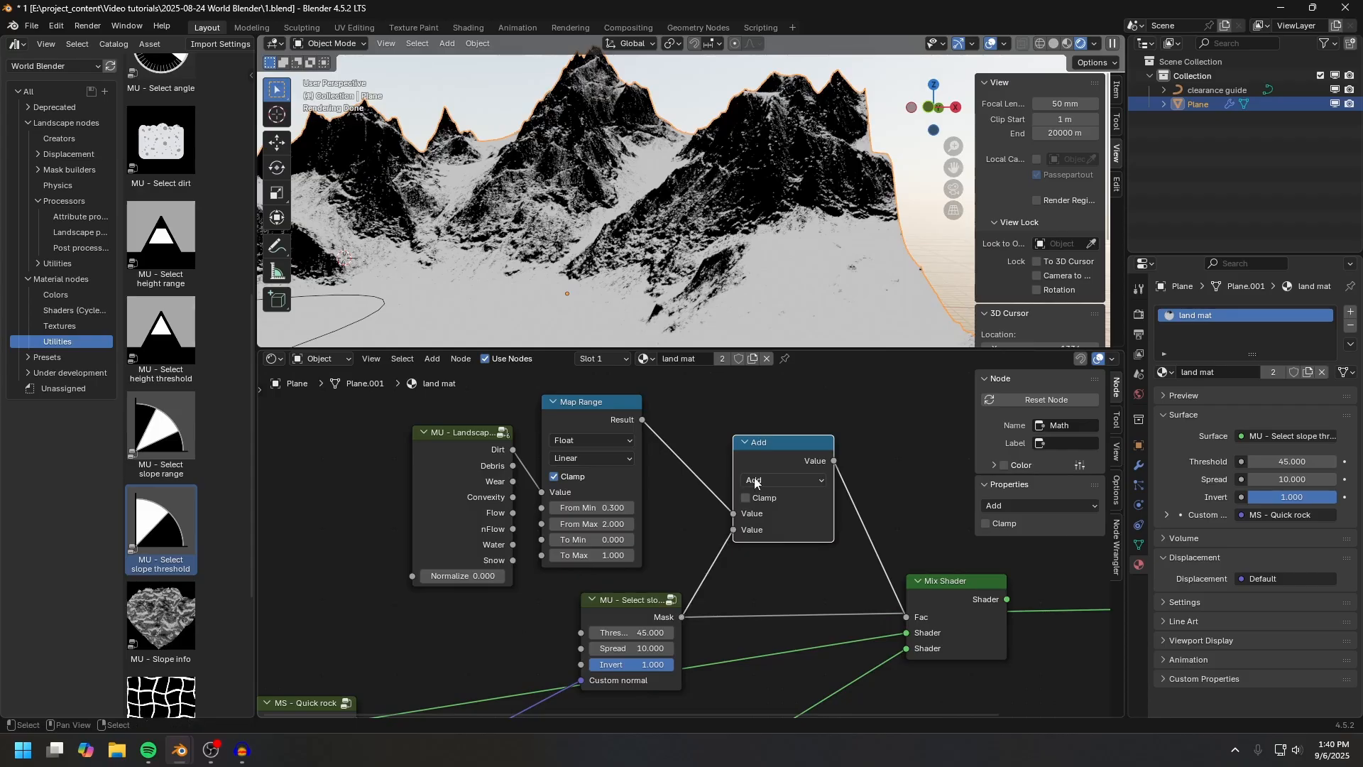
pyautogui.click(783, 480)
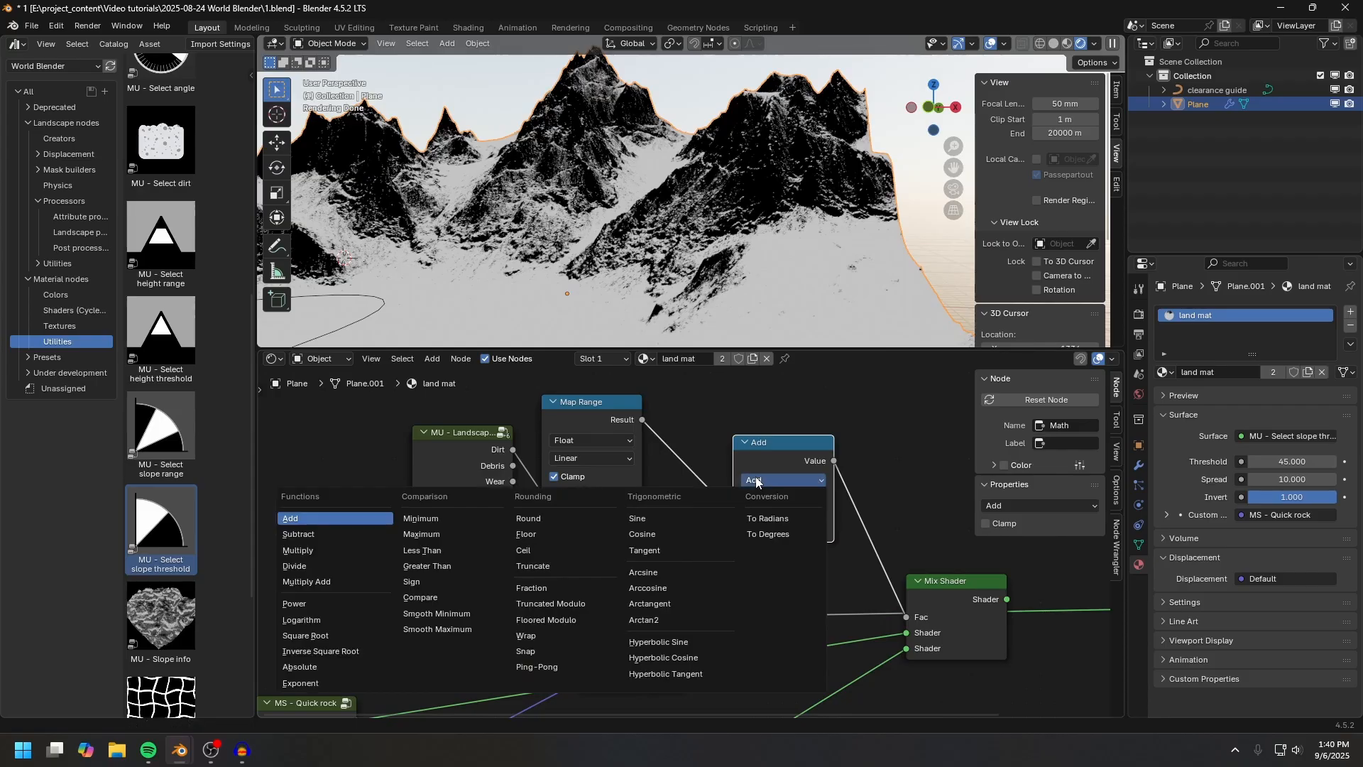
pyautogui.click(419, 534)
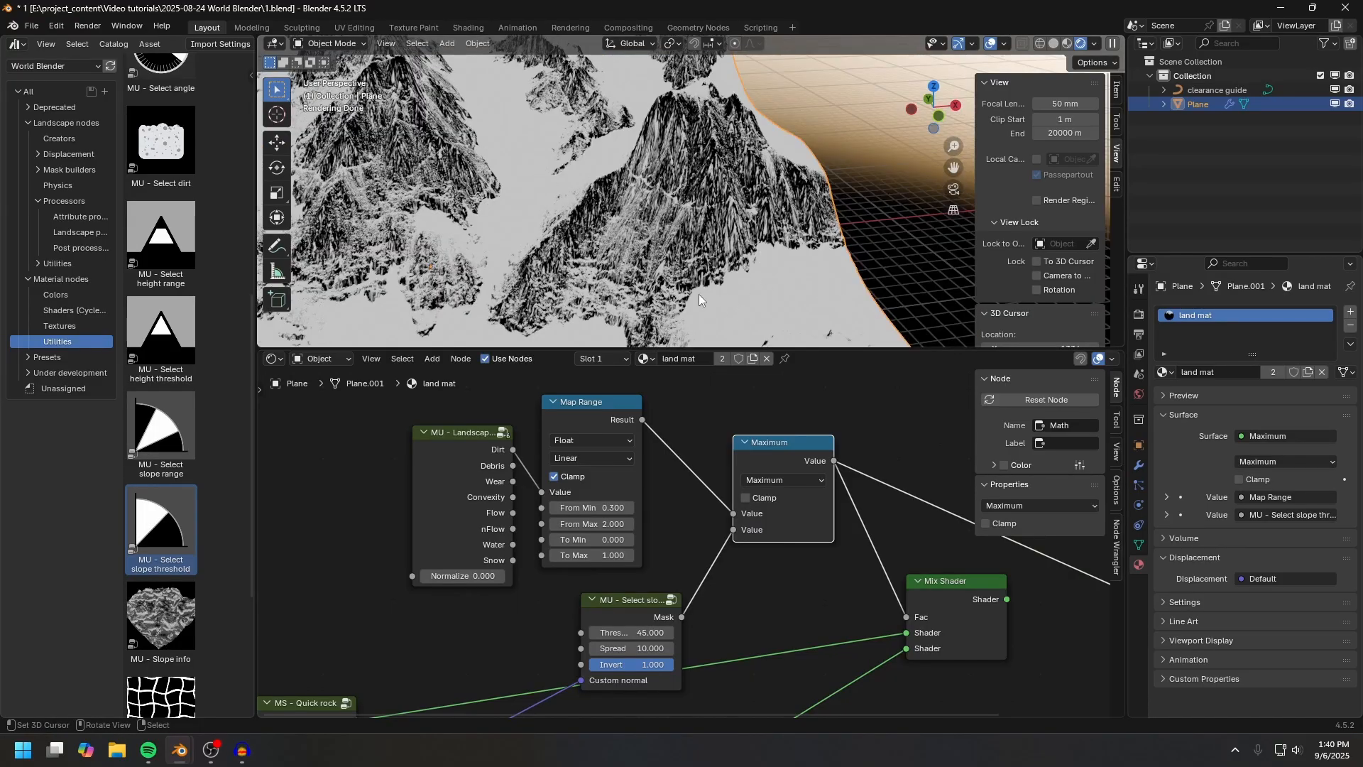
# Step: Reconnect the Mix Shader to the Material Output and move the output node farther away to make room
pyautogui.keyDown('ctrl'); pyautogui.keyDown('shift'); pyautogui.click(965, 607); pyautogui.keyUp('shift'); pyautogui.keyUp('ctrl')
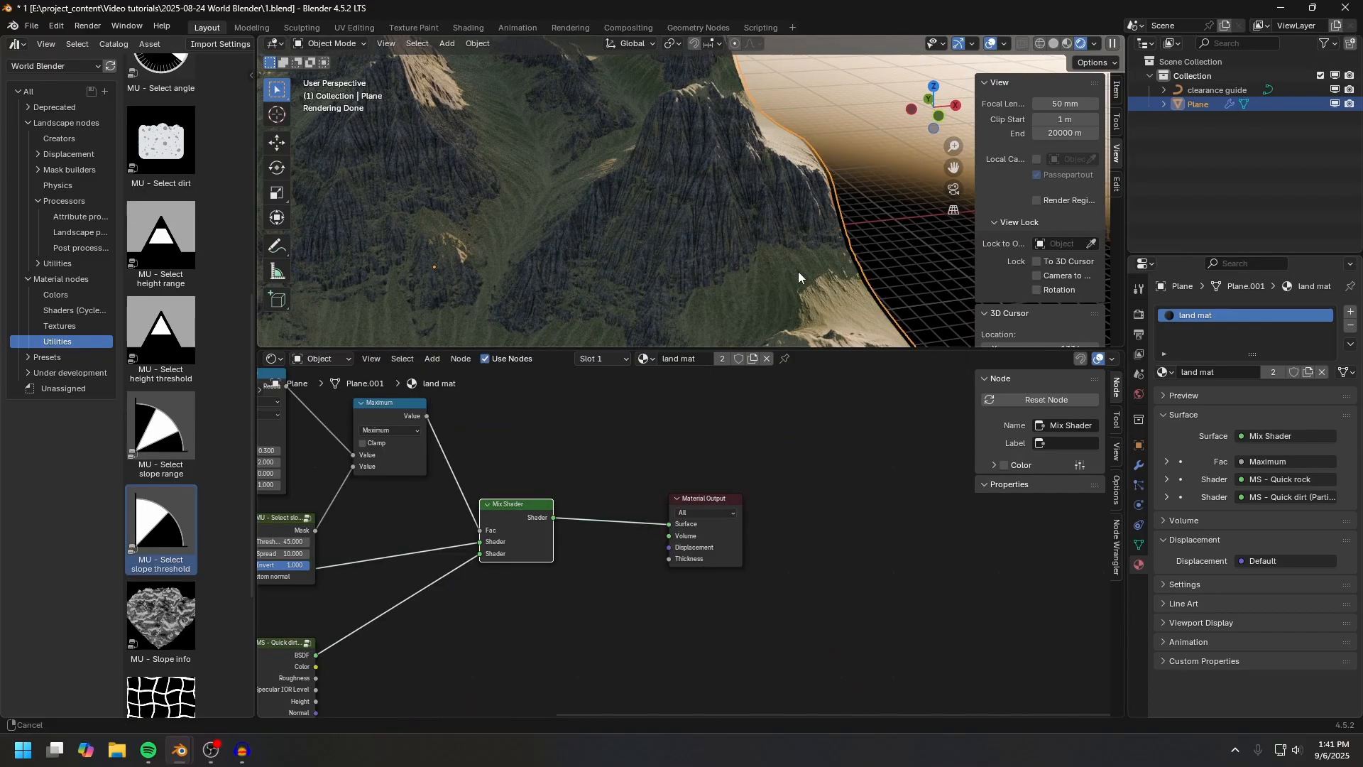
pyautogui.moveTo(798, 271); pyautogui.dragTo(677, 243, button='middle')
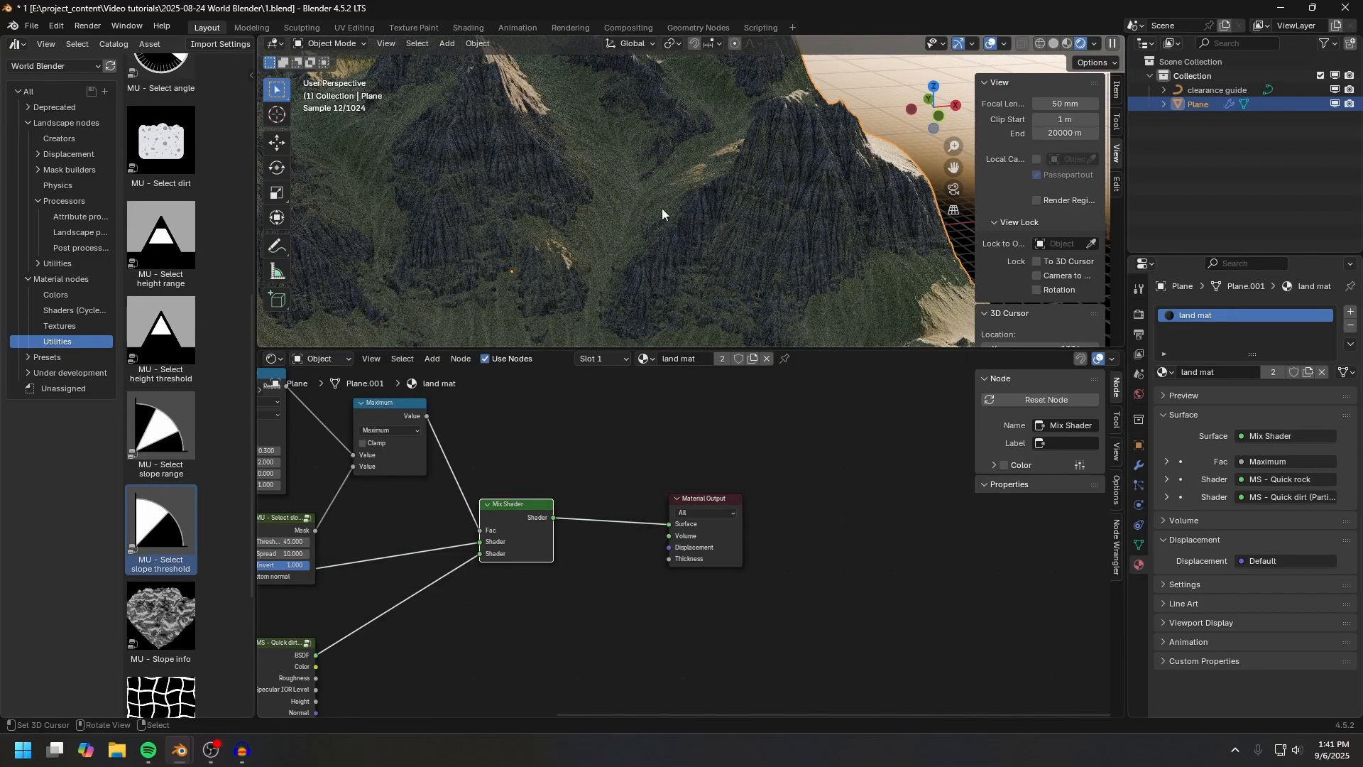
pyautogui.moveTo(605, 434); pyautogui.dragTo(761, 561)
pyautogui.press('g')
pyautogui.click(978, 481)
# Step: Add a Diffuse BSDF node below the rock and dirt Mix Shader
pyautogui.moveTo(682, 555); pyautogui.dragTo(646, 567, button='middle')
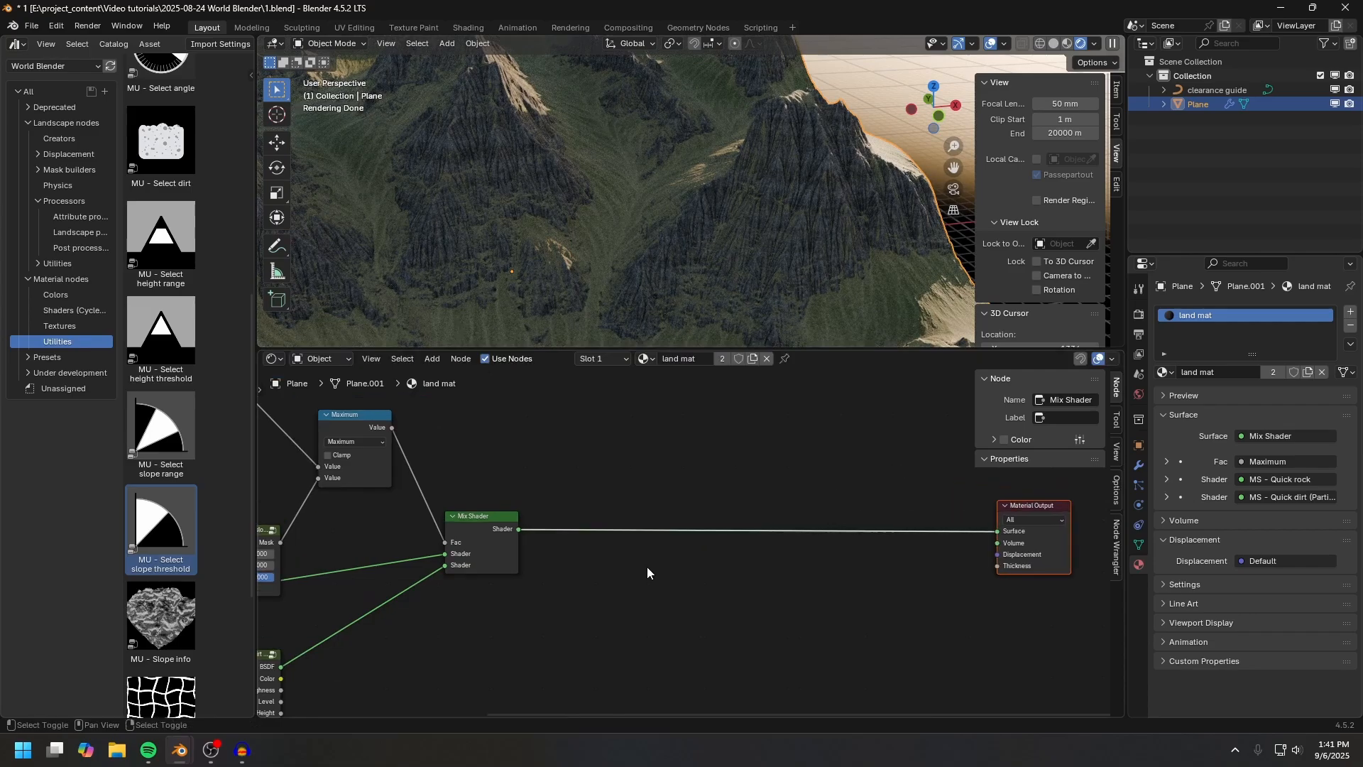
pyautogui.hotkey('shift', 'a')
pyautogui.moveTo(634, 568)
pyautogui.moveTo(588, 539)
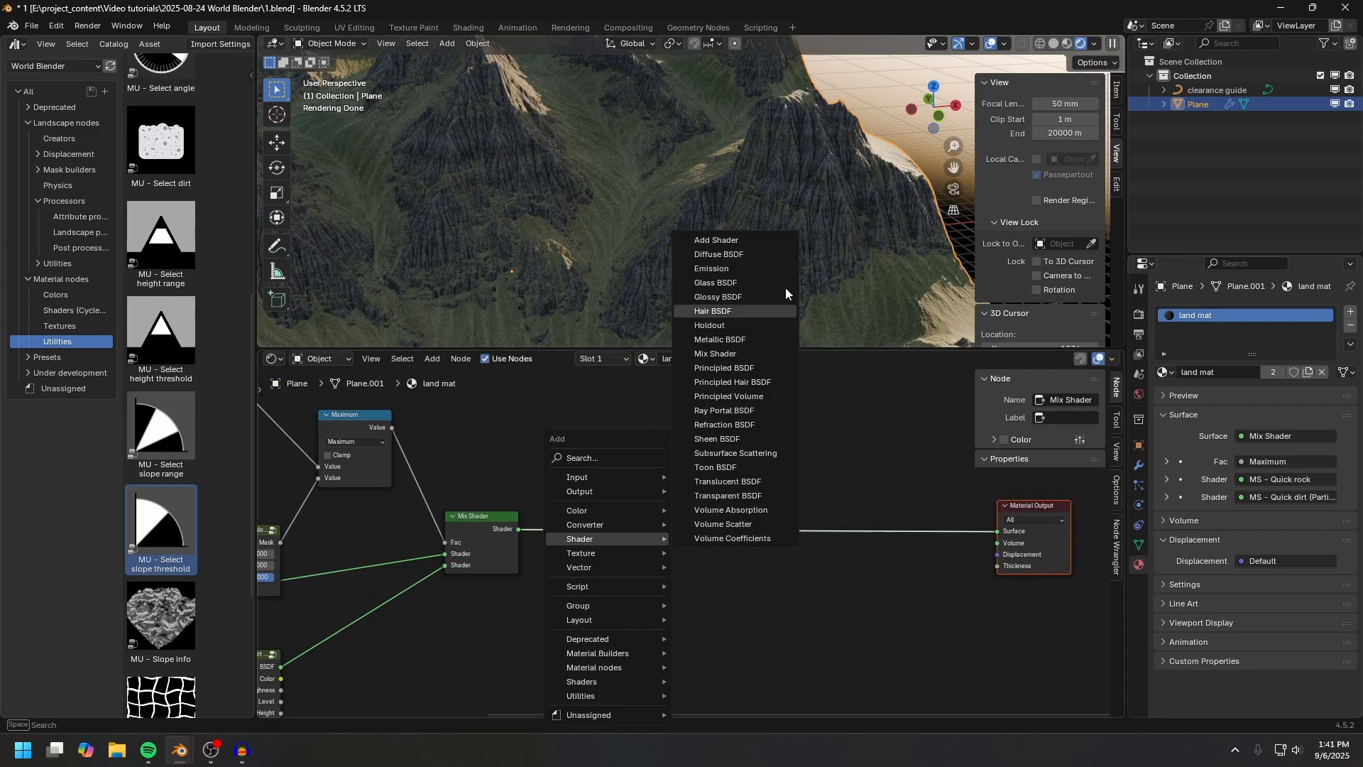
pyautogui.click(718, 254)
pyautogui.click(579, 554)
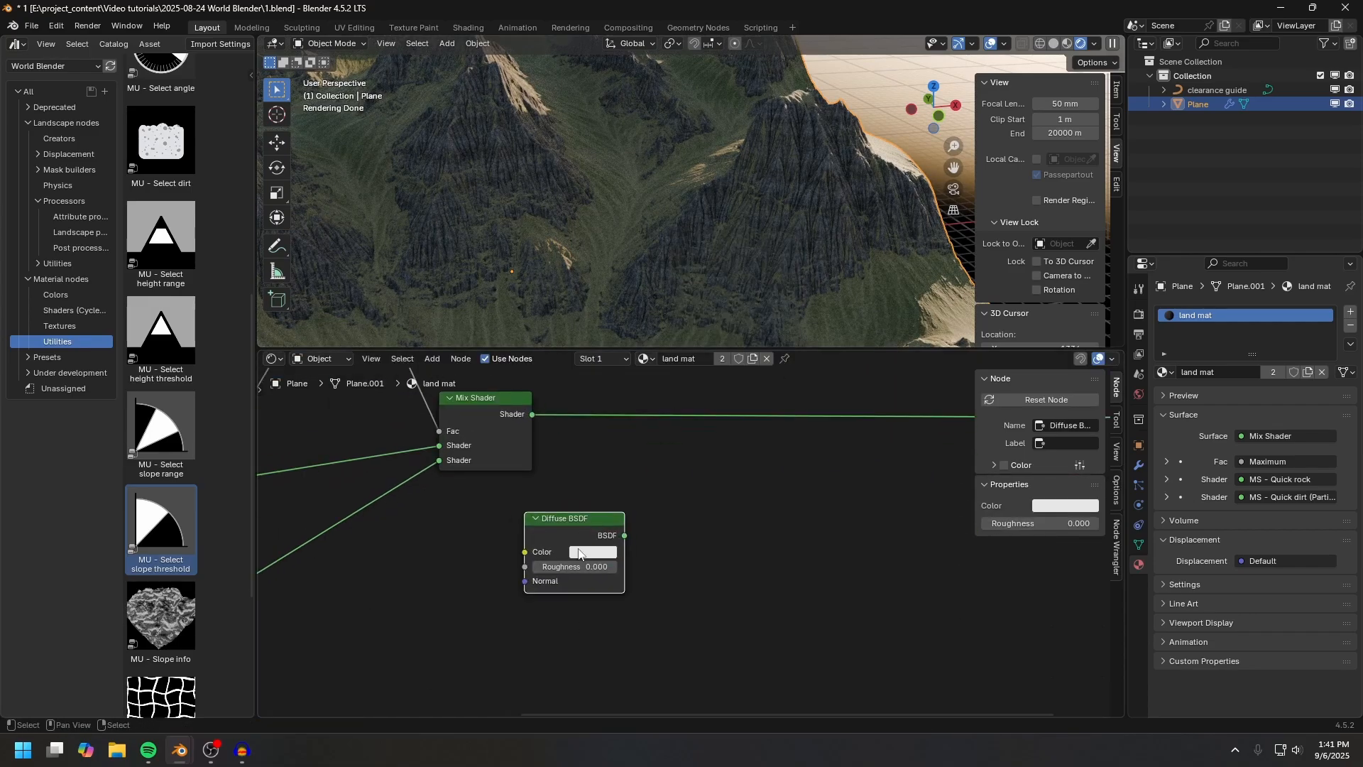
pyautogui.moveTo(678, 566); pyautogui.dragTo(652, 603, button='middle')
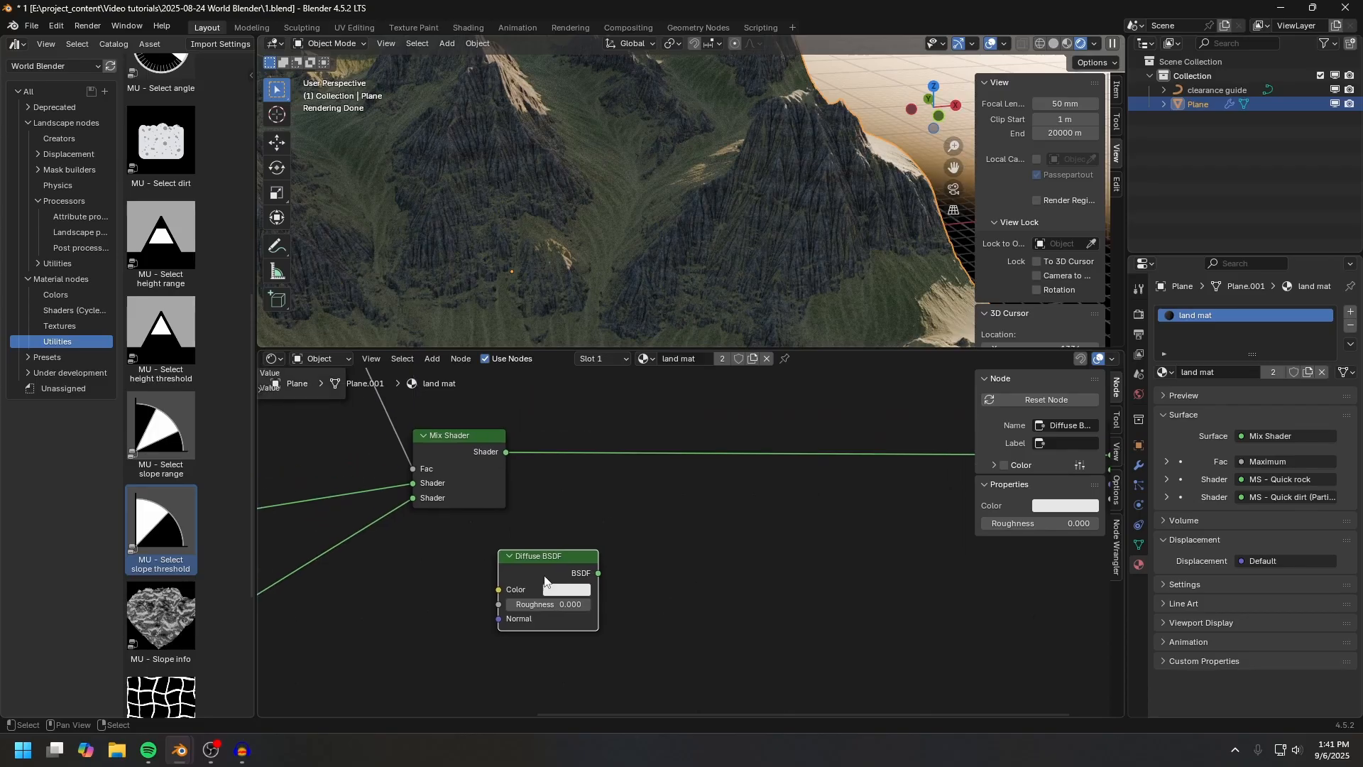
# Step: Blend the rock and dirt Mix Shader with the Diffuse BSDF through a second Mix Shader, placed clear of both
pyautogui.keyDown('ctrl'); pyautogui.keyDown('shift'); pyautogui.moveTo(544, 582); pyautogui.dragTo(490, 478, button='right'); pyautogui.keyUp('shift'); pyautogui.keyUp('ctrl')
pyautogui.moveTo(699, 491); pyautogui.dragTo(849, 456)
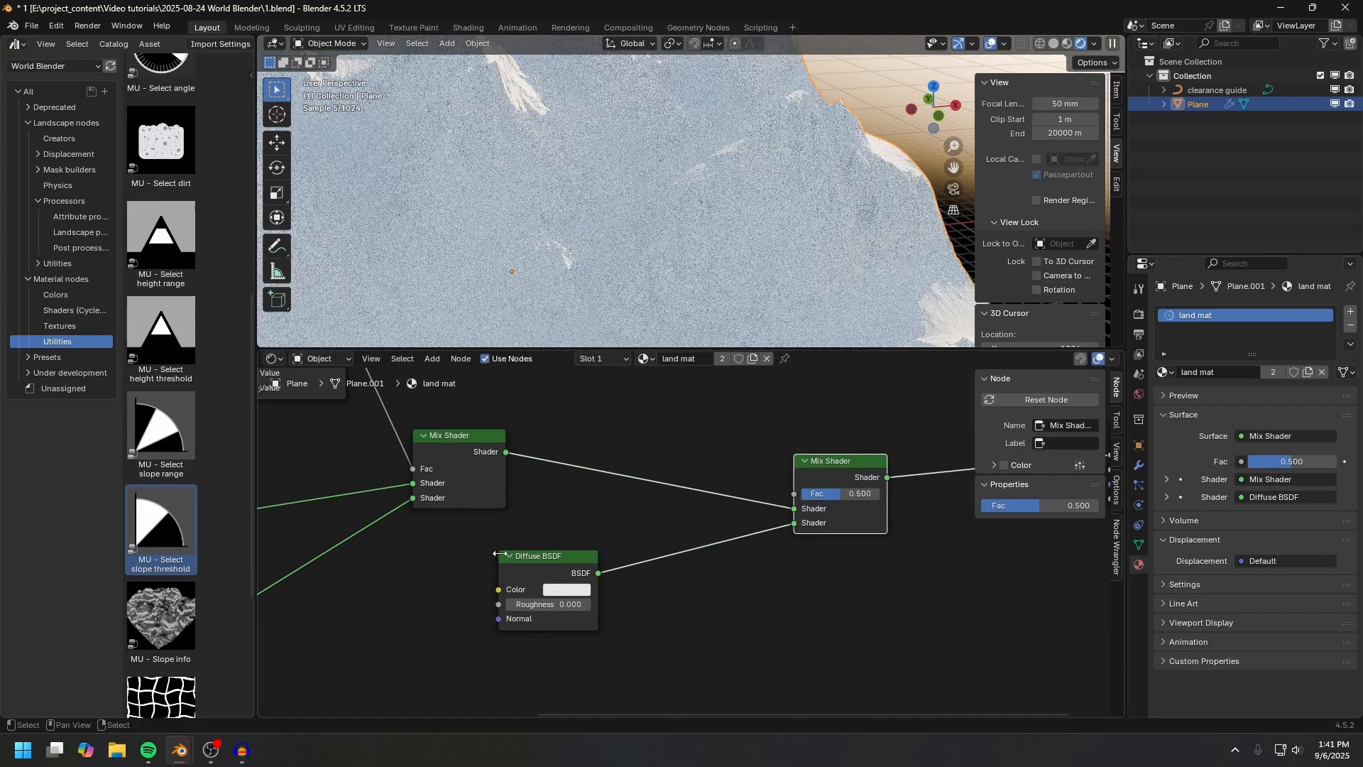
pyautogui.moveTo(436, 452); pyautogui.dragTo(449, 458)
pyautogui.moveTo(564, 502); pyautogui.dragTo(646, 632, button='middle')
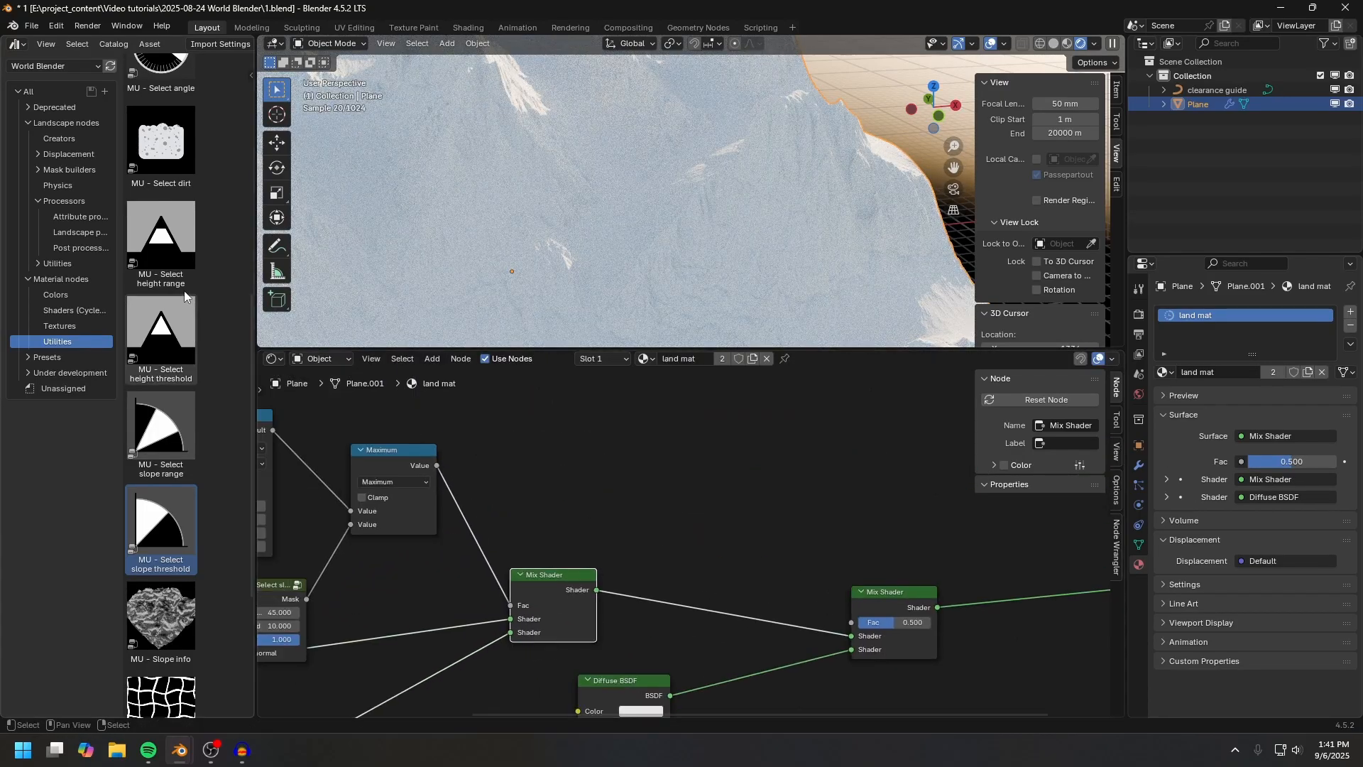
# Step: Add a Landscape data node above the rock and dirt Mix Shader and connect its Snow output to the second Mix Shader's Fac
pyautogui.scroll(8, 186, 284)
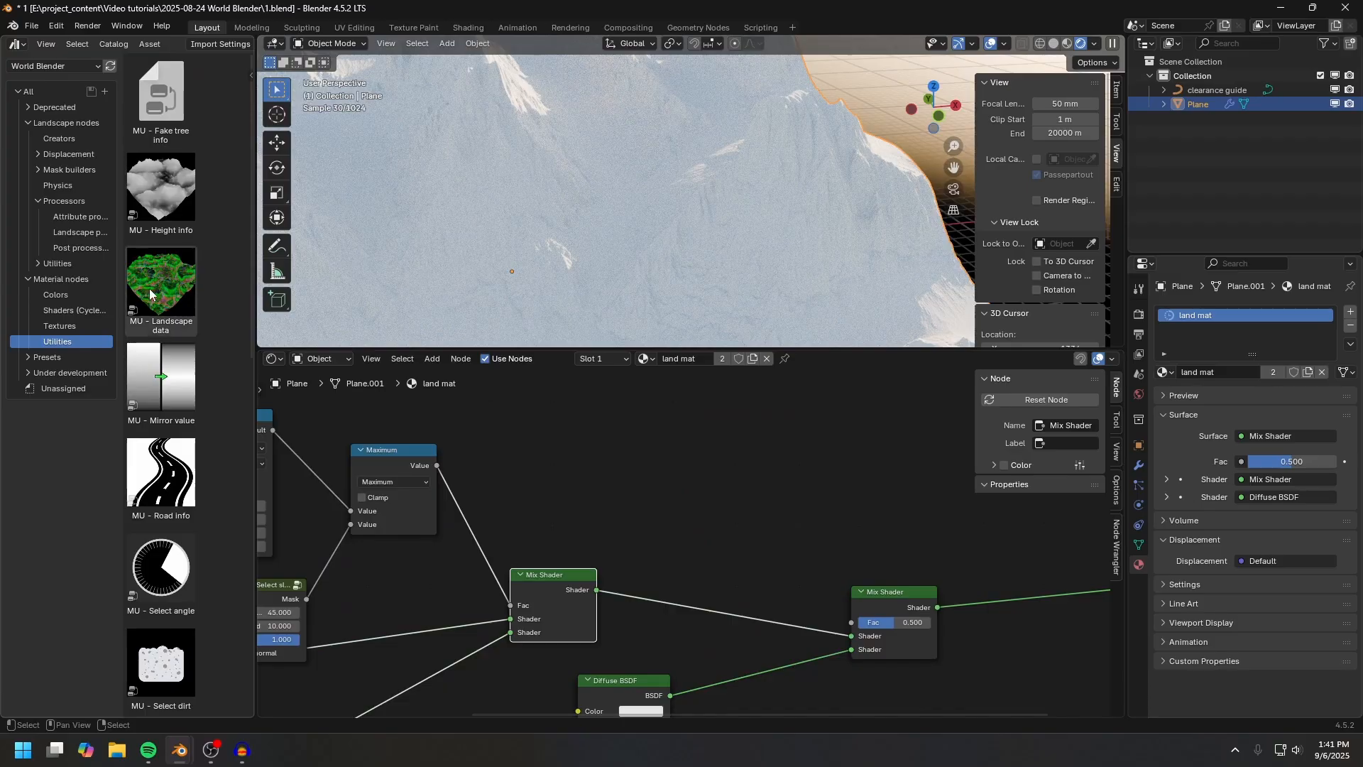
pyautogui.moveTo(160, 284); pyautogui.dragTo(598, 464)
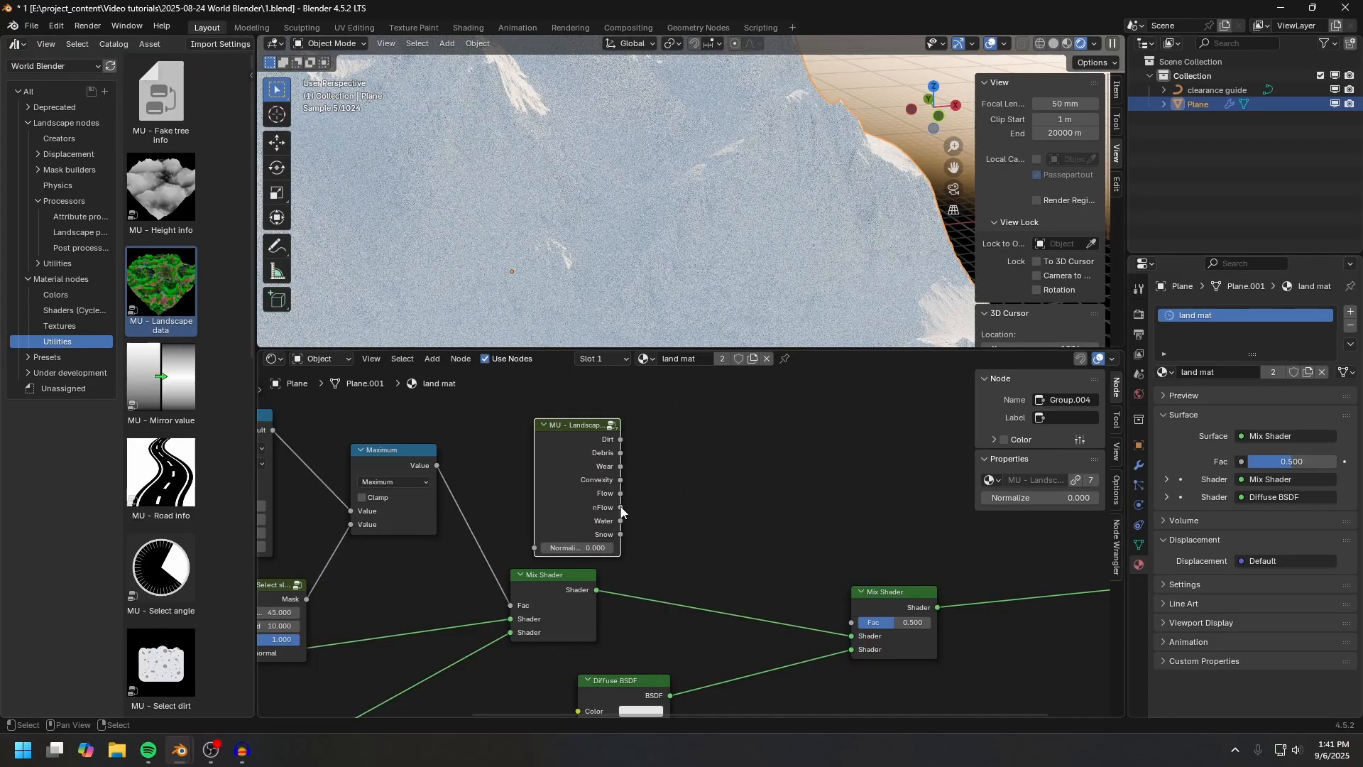
pyautogui.moveTo(619, 534); pyautogui.dragTo(858, 615)
pyautogui.scroll(-4, 650, 236)
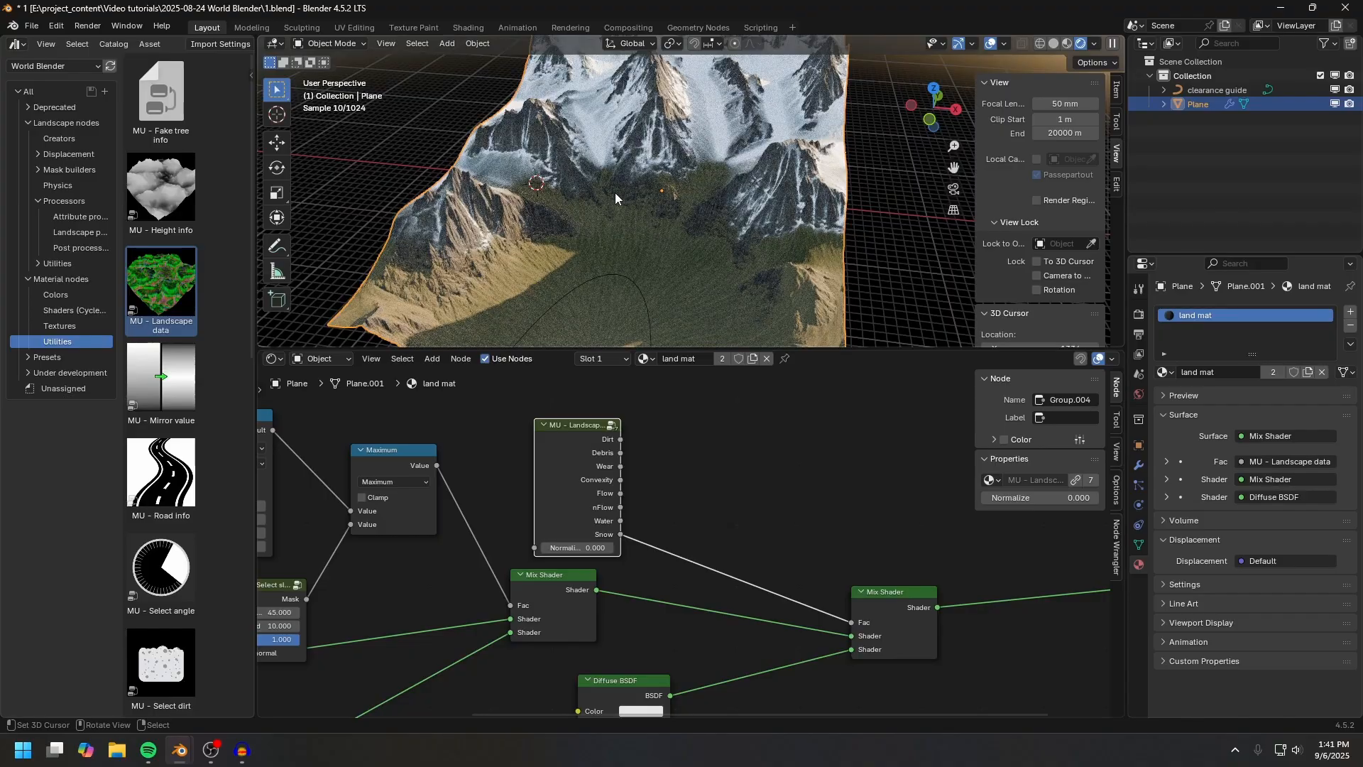
pyautogui.moveTo(612, 236)
pyautogui.mouseDown(button='middle')
pyautogui.moveTo(637, 189)
pyautogui.moveTo(617, 235)
pyautogui.mouseUp(button='middle')
pyautogui.hotkey('shift', 'b')
pyautogui.moveTo(573, 213); pyautogui.dragTo(640, 248)
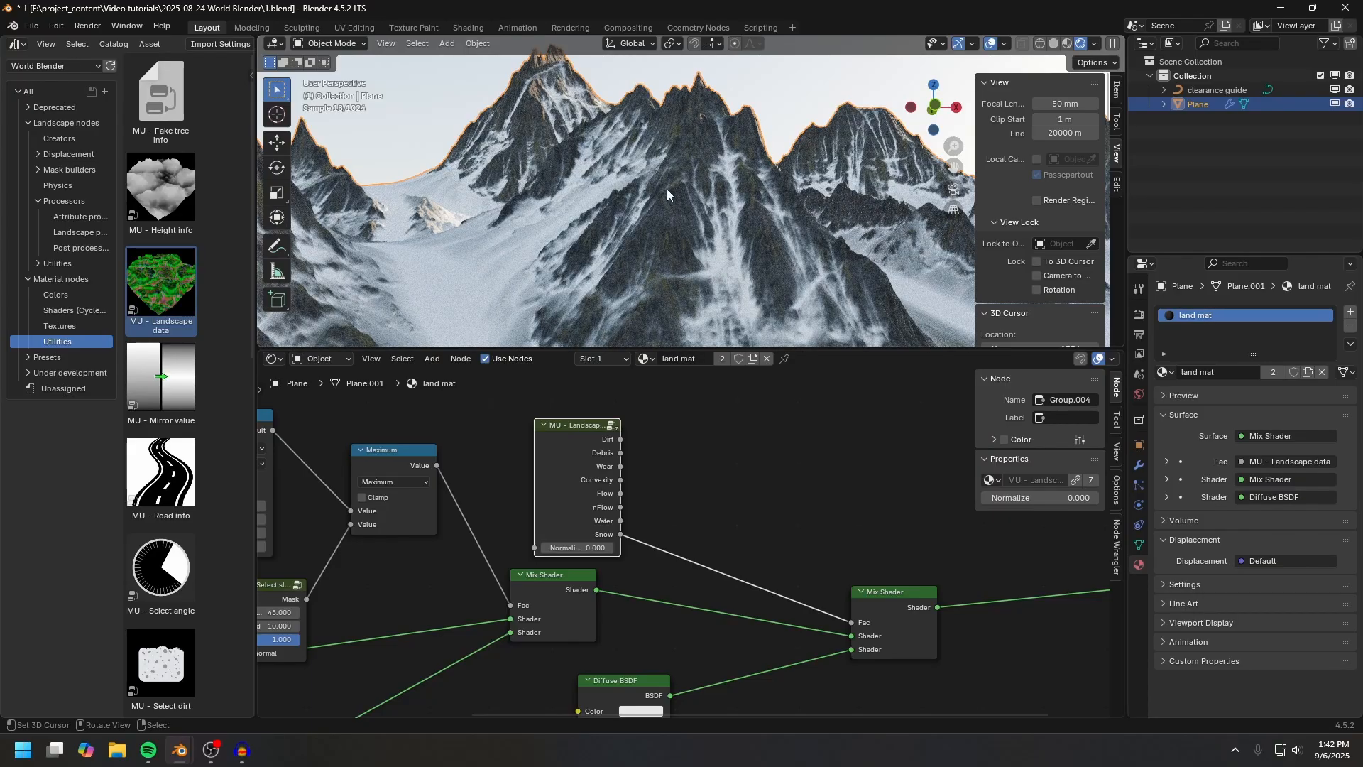
pyautogui.moveTo(679, 215); pyautogui.dragTo(614, 220, button='middle')
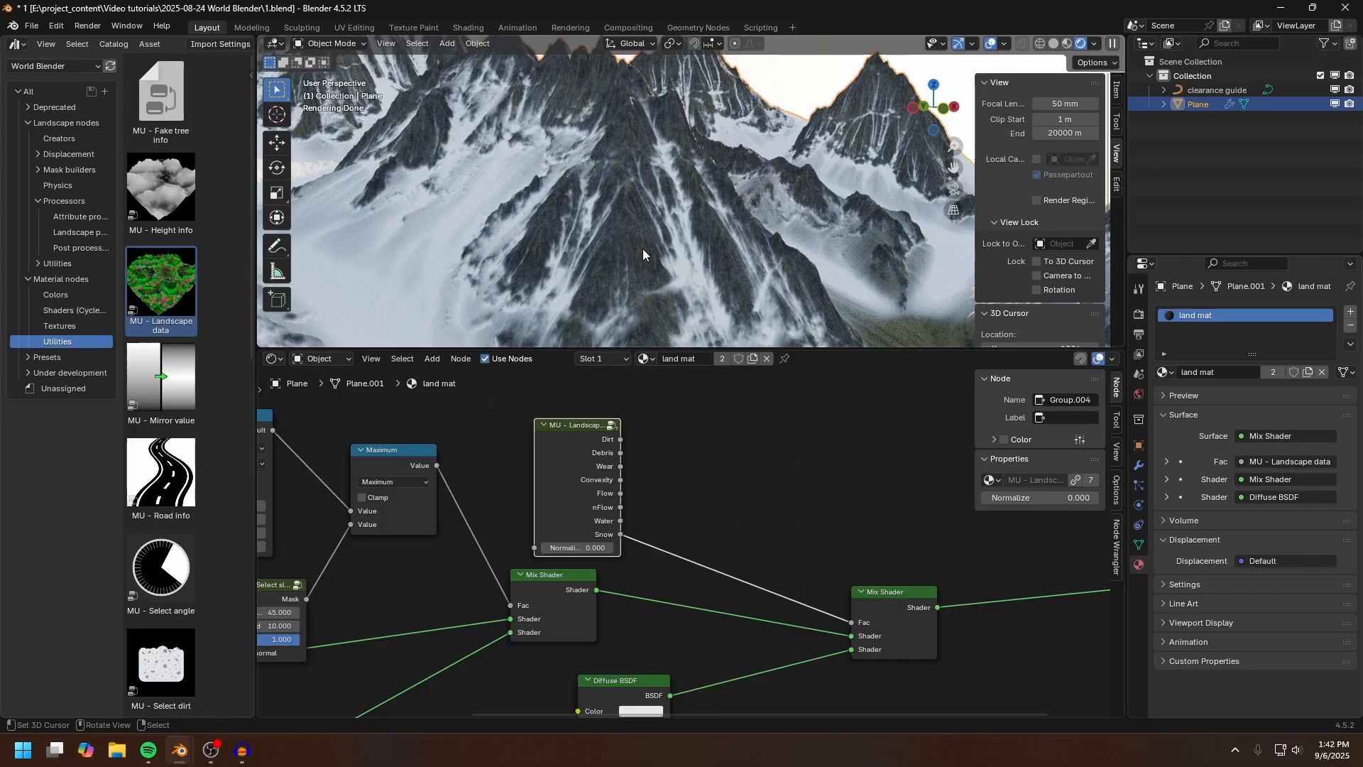
# Step: Add another Select slope threshold node for the snow and feed its Custom normal from the Quick rock node
pyautogui.moveTo(869, 564); pyautogui.dragTo(729, 526, button='middle')
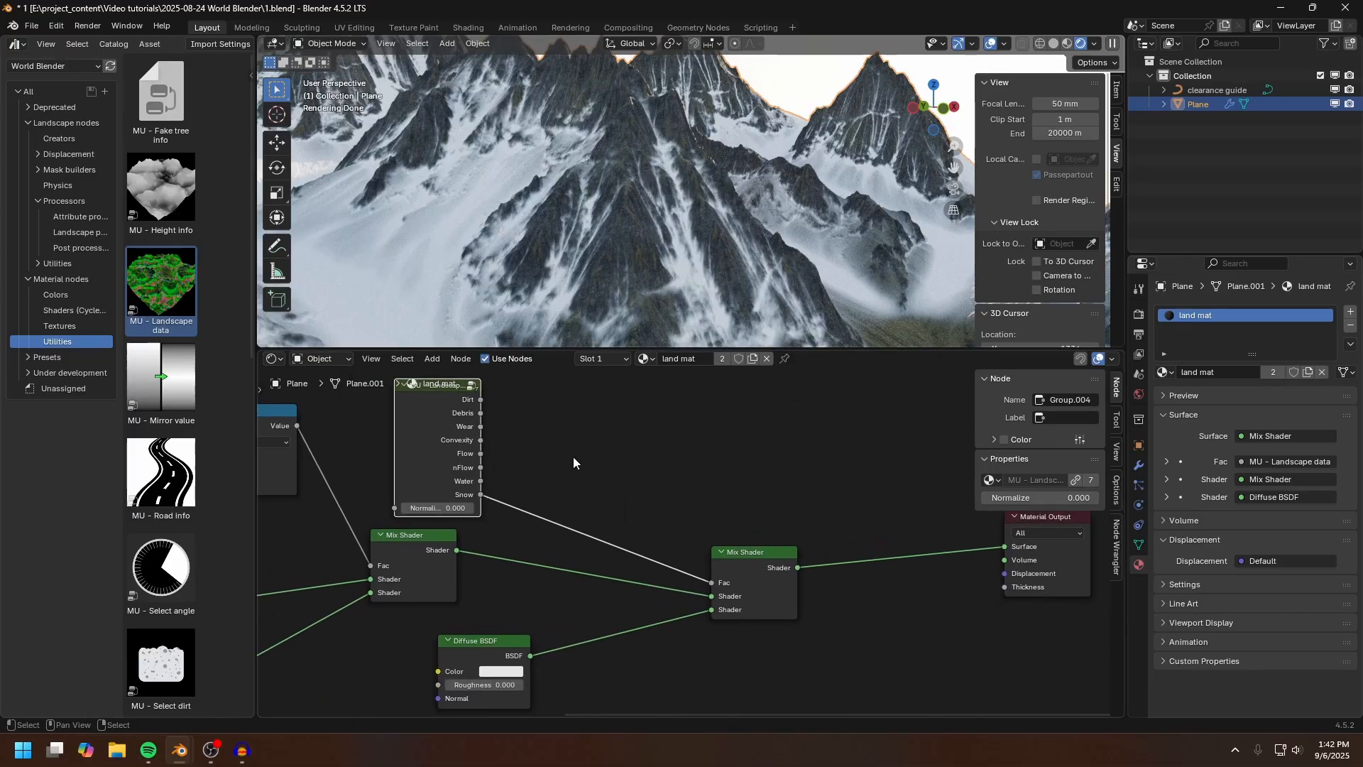
pyautogui.scroll(-2, 573, 460)
pyautogui.moveTo(573, 460); pyautogui.dragTo(728, 541, button='middle')
pyautogui.moveTo(199, 551); pyautogui.dragTo(197, 192, button='middle')
pyautogui.scroll(-1, 162, 620)
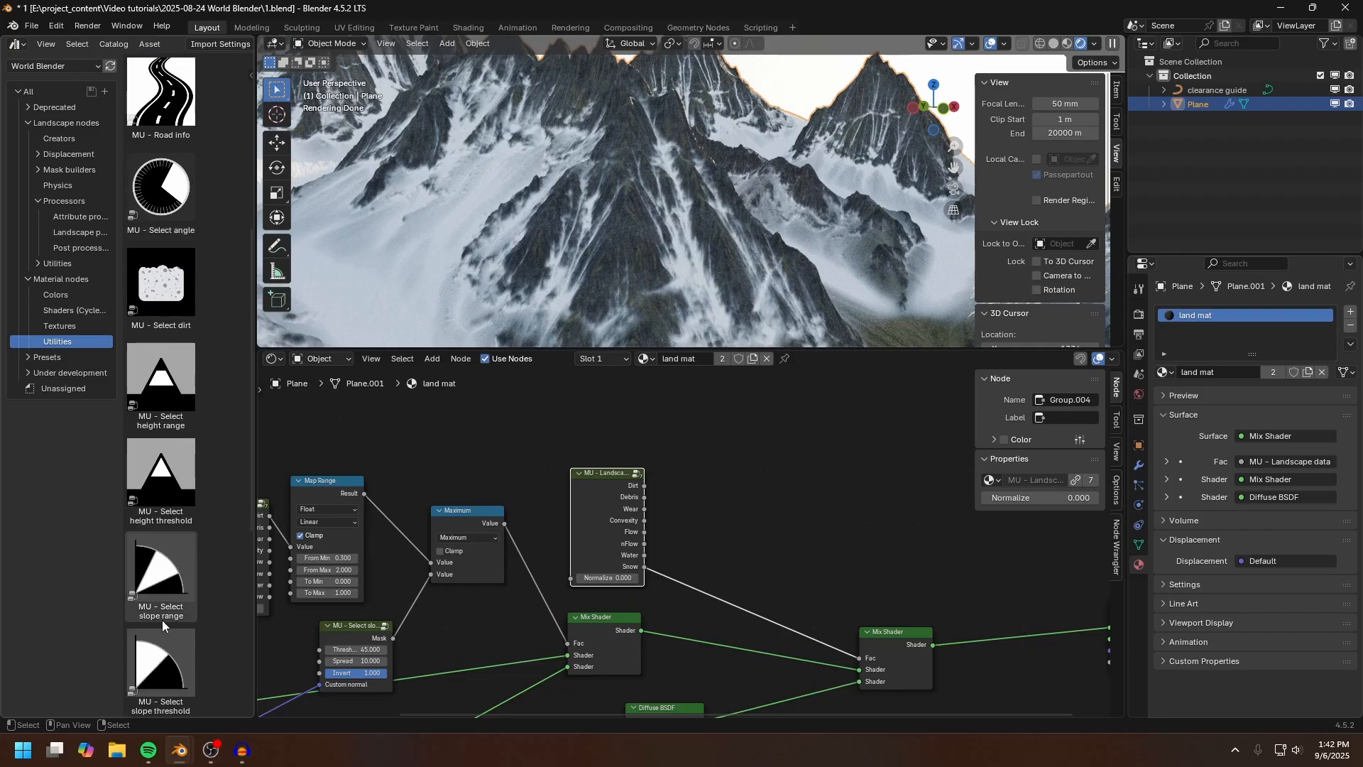
pyautogui.moveTo(162, 664); pyautogui.dragTo(788, 427)
pyautogui.moveTo(477, 638); pyautogui.dragTo(631, 515, button='middle')
pyautogui.scroll(-3, 631, 515)
pyautogui.moveTo(470, 470); pyautogui.dragTo(864, 424)
# Step: Preview the new slope threshold mask on the terrain and set its Invert to 1
pyautogui.moveTo(810, 481); pyautogui.dragTo(440, 607, button='middle')
pyautogui.scroll(1, 440, 607)
pyautogui.keyDown('ctrl'); pyautogui.keyDown('shift'); pyautogui.click(513, 548); pyautogui.keyUp('shift'); pyautogui.keyUp('ctrl')
pyautogui.click(512, 536)
pyautogui.write('1')
pyautogui.press('Return')
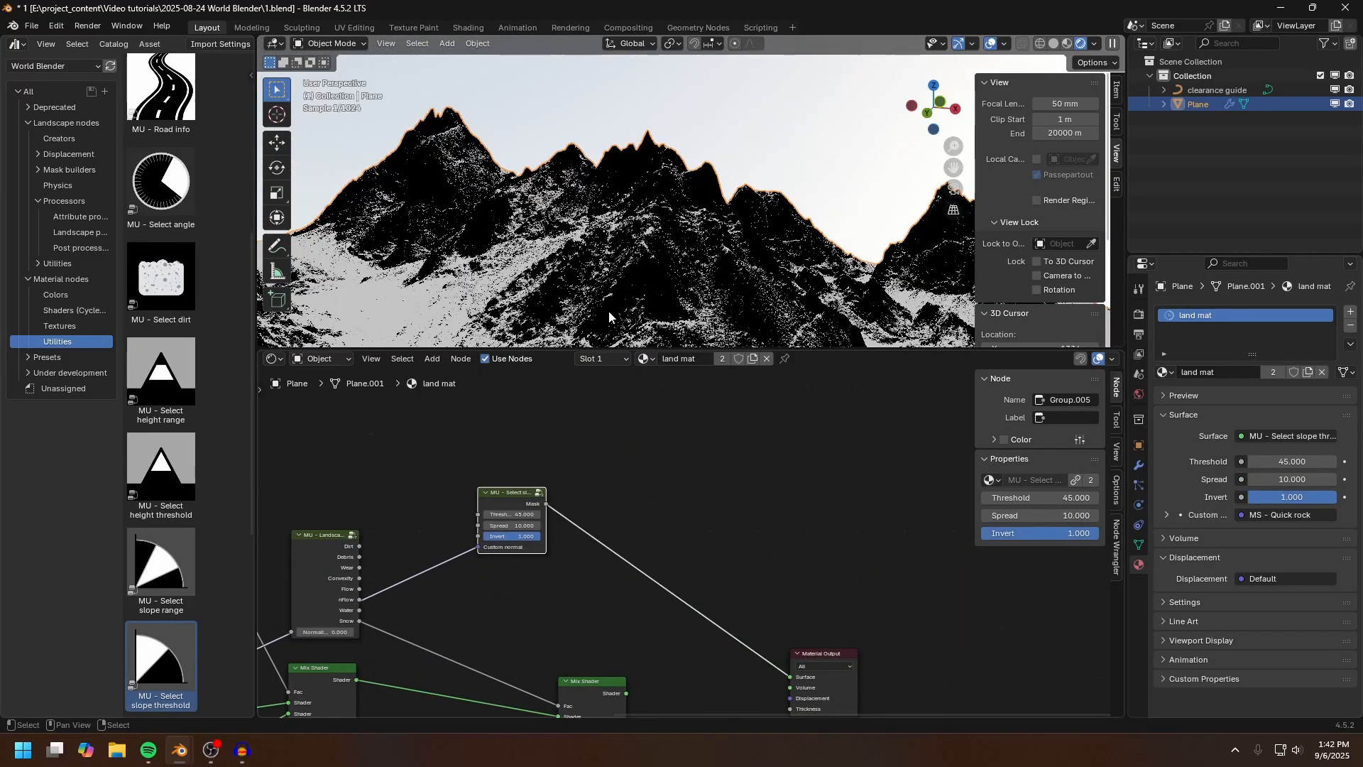
# Step: Set the snow slope threshold node's Threshold to 55
pyautogui.moveTo(642, 567); pyautogui.dragTo(746, 527, button='middle')
pyautogui.scroll(5, 685, 540)
pyautogui.click(580, 442)
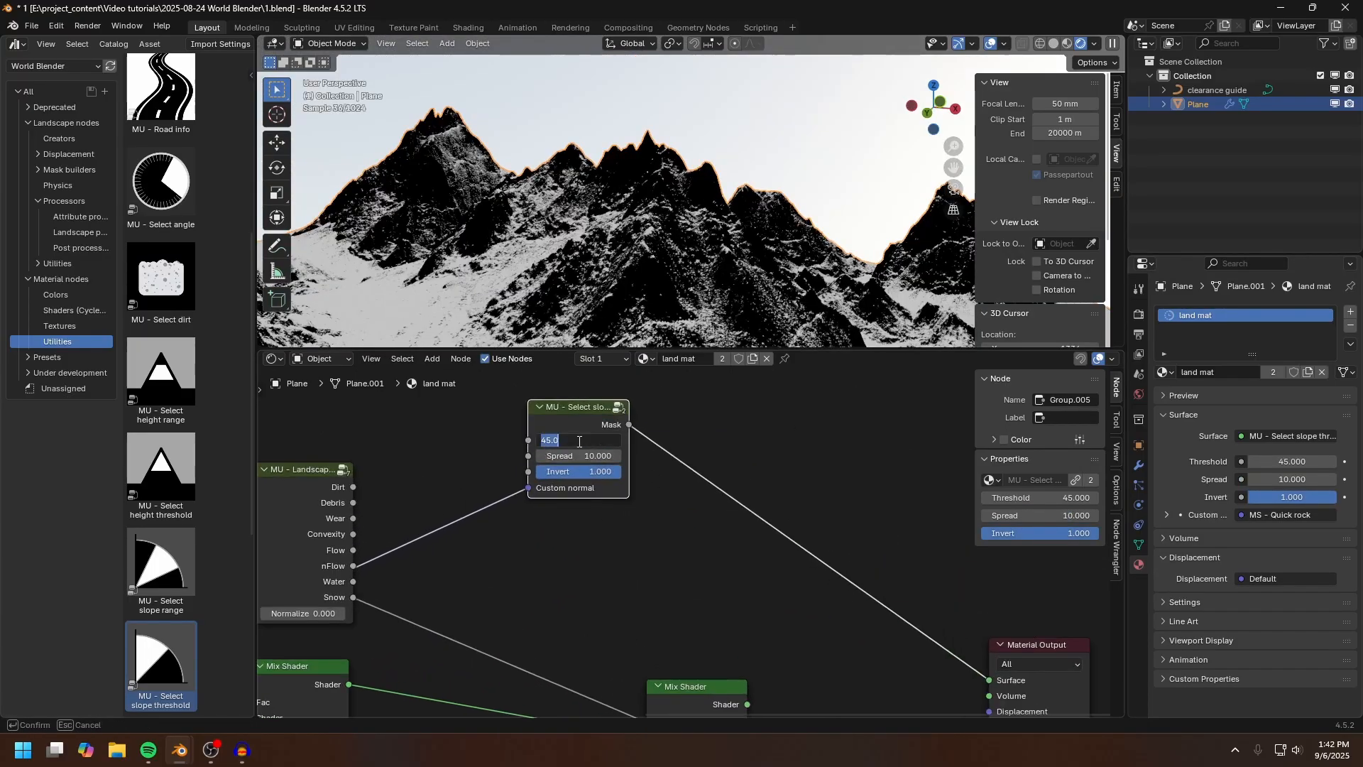
pyautogui.write('55')
pyautogui.press('Return')
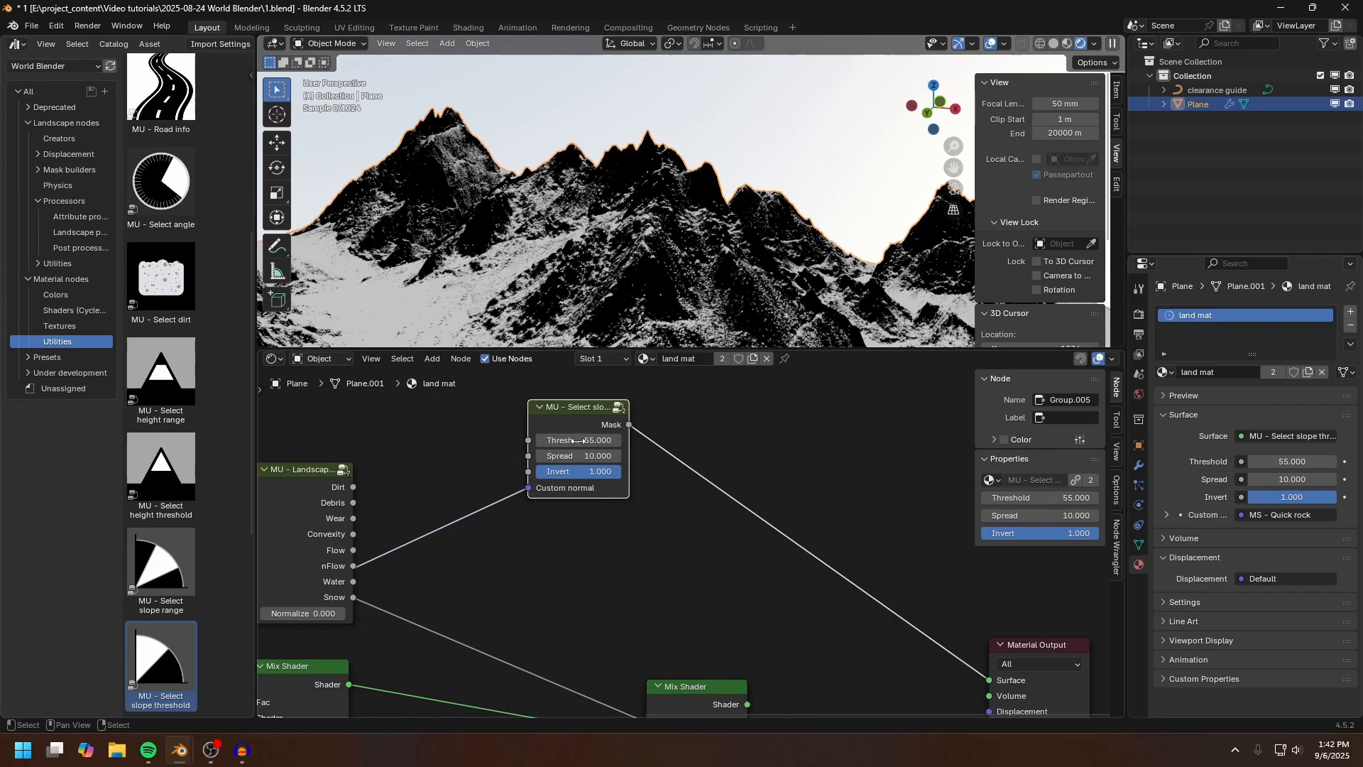
# Step: Arrange the snow Landscape data node above its slope threshold node and move the second Mix Shader closer to the Material Output
pyautogui.moveTo(584, 610); pyautogui.dragTo(663, 431)
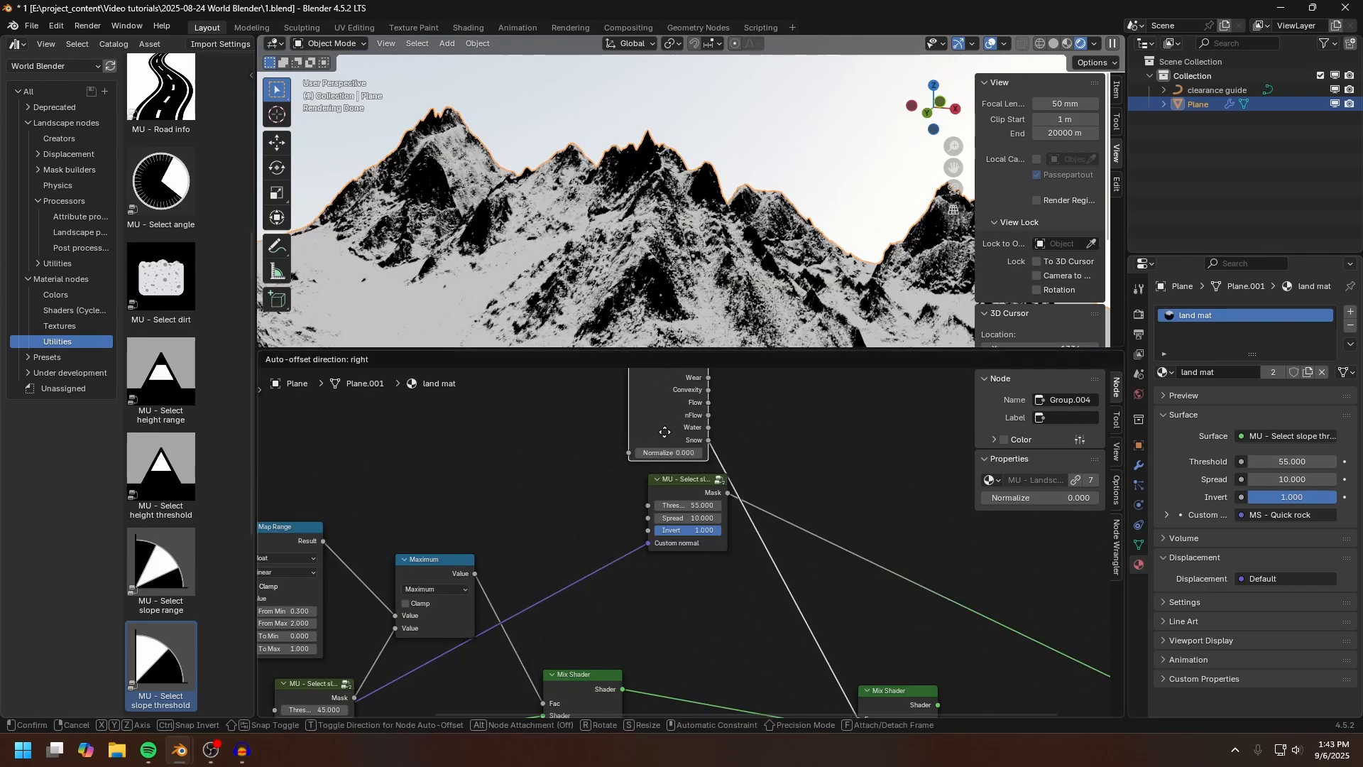
pyautogui.moveTo(682, 477); pyautogui.dragTo(664, 492)
pyautogui.moveTo(880, 693); pyautogui.dragTo(682, 616, button='middle')
pyautogui.moveTo(684, 616); pyautogui.dragTo(794, 596)
pyautogui.moveTo(656, 456); pyautogui.dragTo(762, 561, button='middle')
pyautogui.scroll(2, 762, 562)
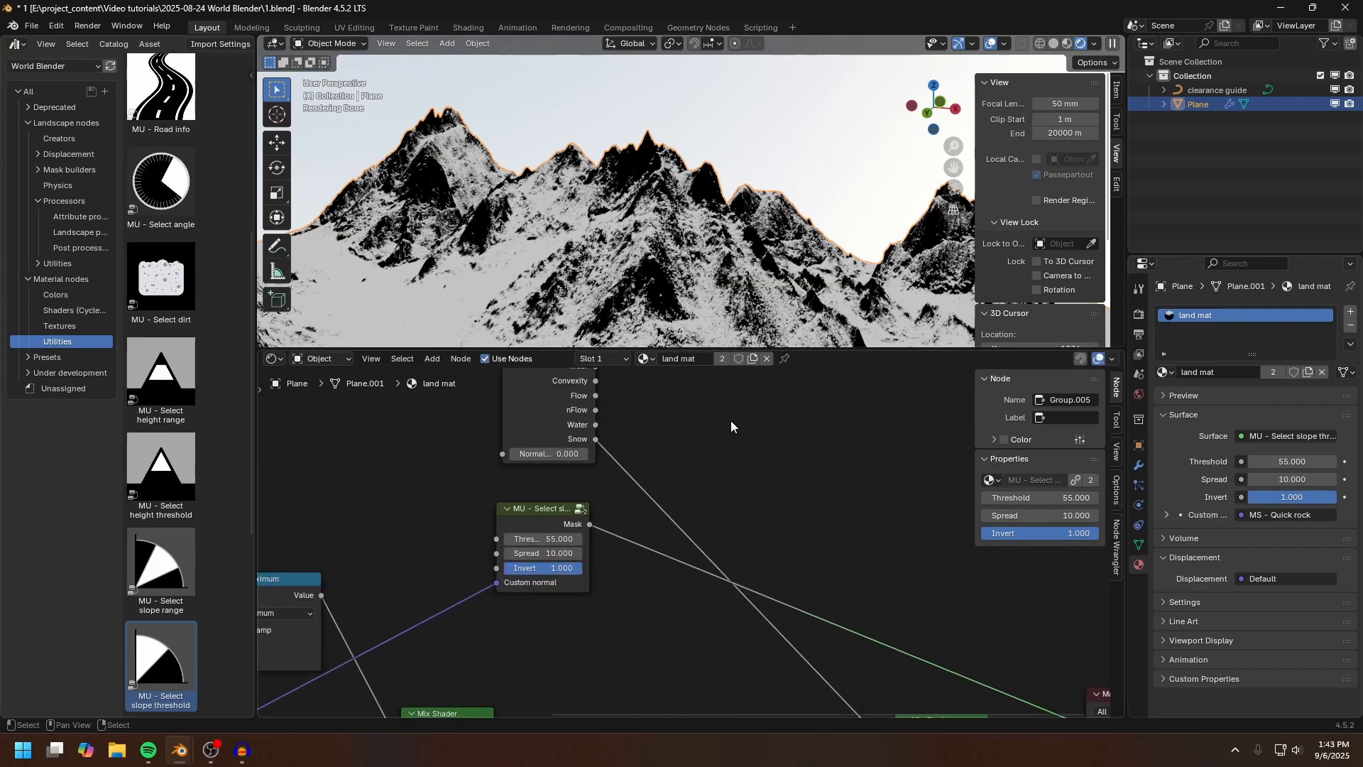
# Step: Insert a Math node set to Maximum that combines the Snow output with the snow slope threshold Mask
pyautogui.hotkey('shift', 'a')
pyautogui.click(661, 426)
pyautogui.click(696, 467)
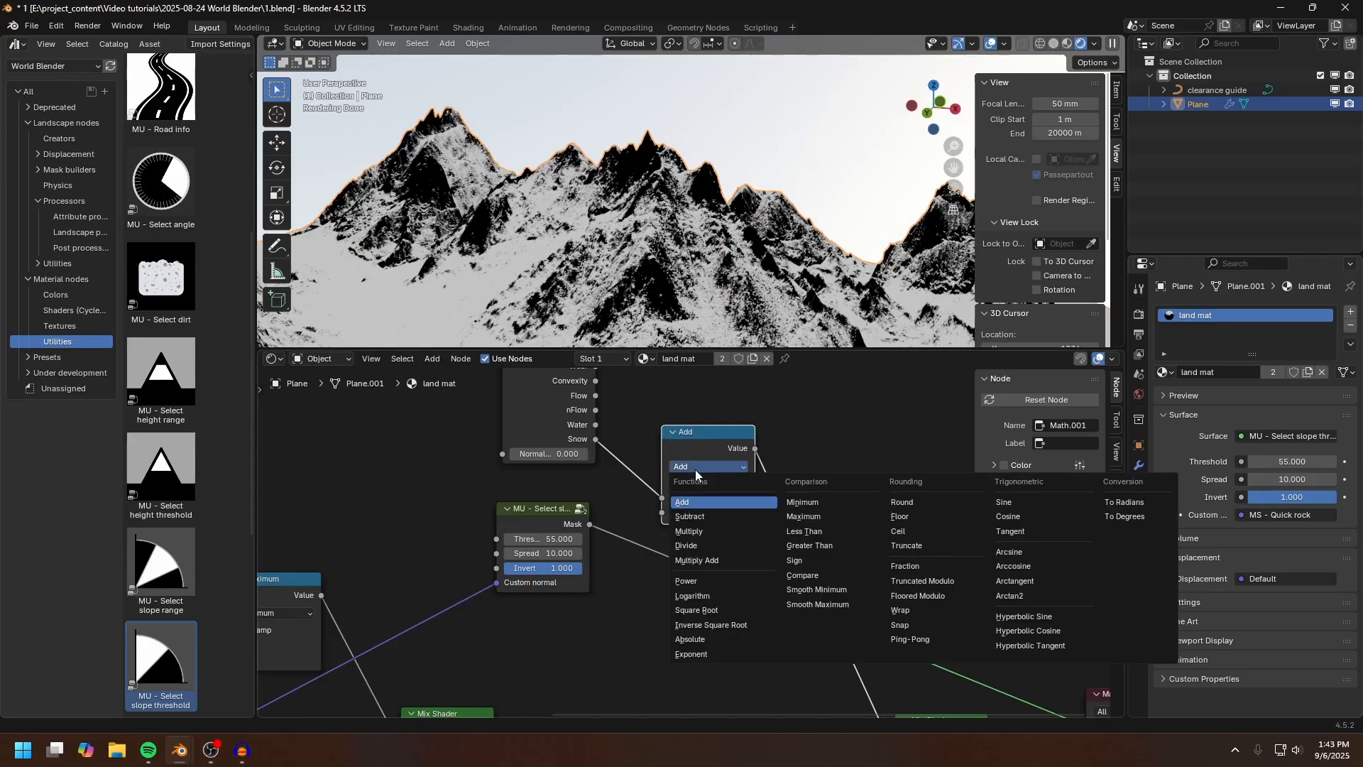
pyautogui.click(793, 517)
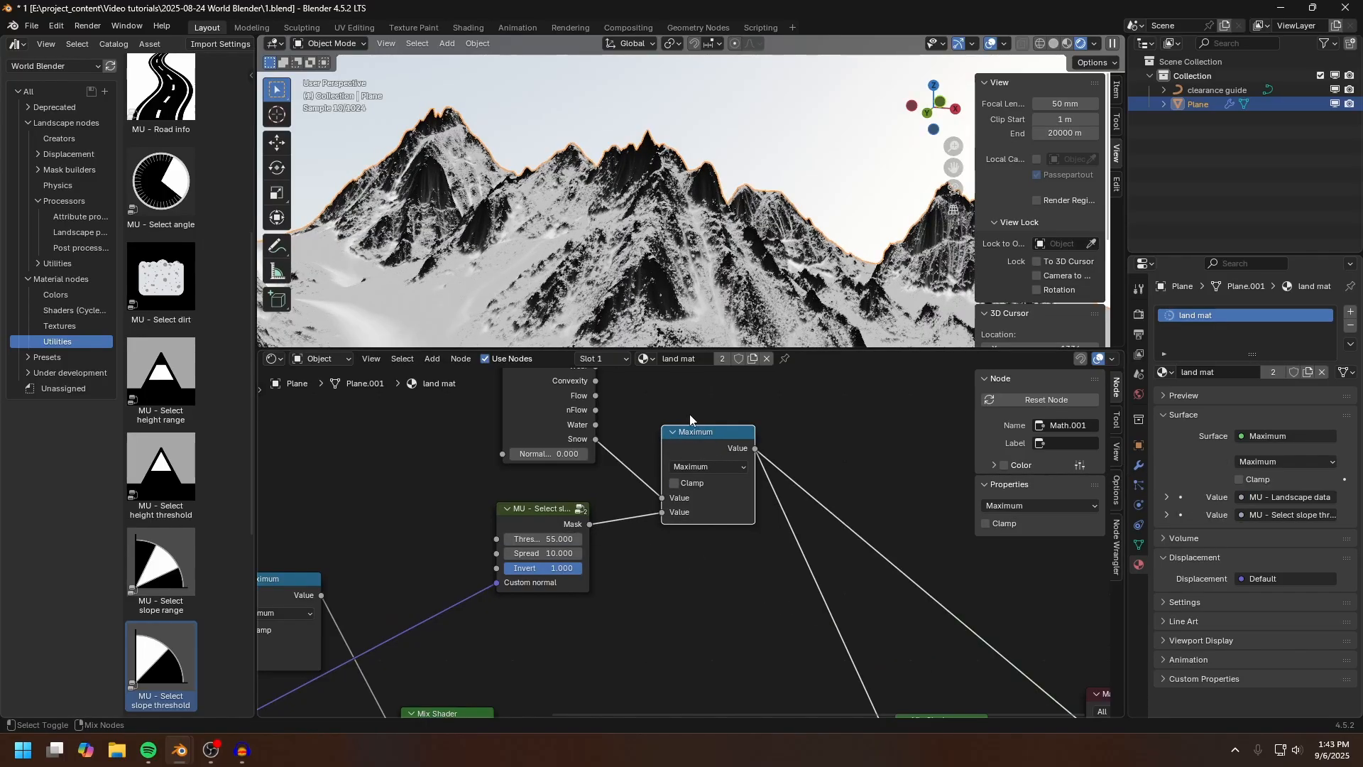
# Step: Reconnect the snow Mix Shader to the Material Output and inspect the snow cover across the terrain
pyautogui.scroll(5, 639, 284)
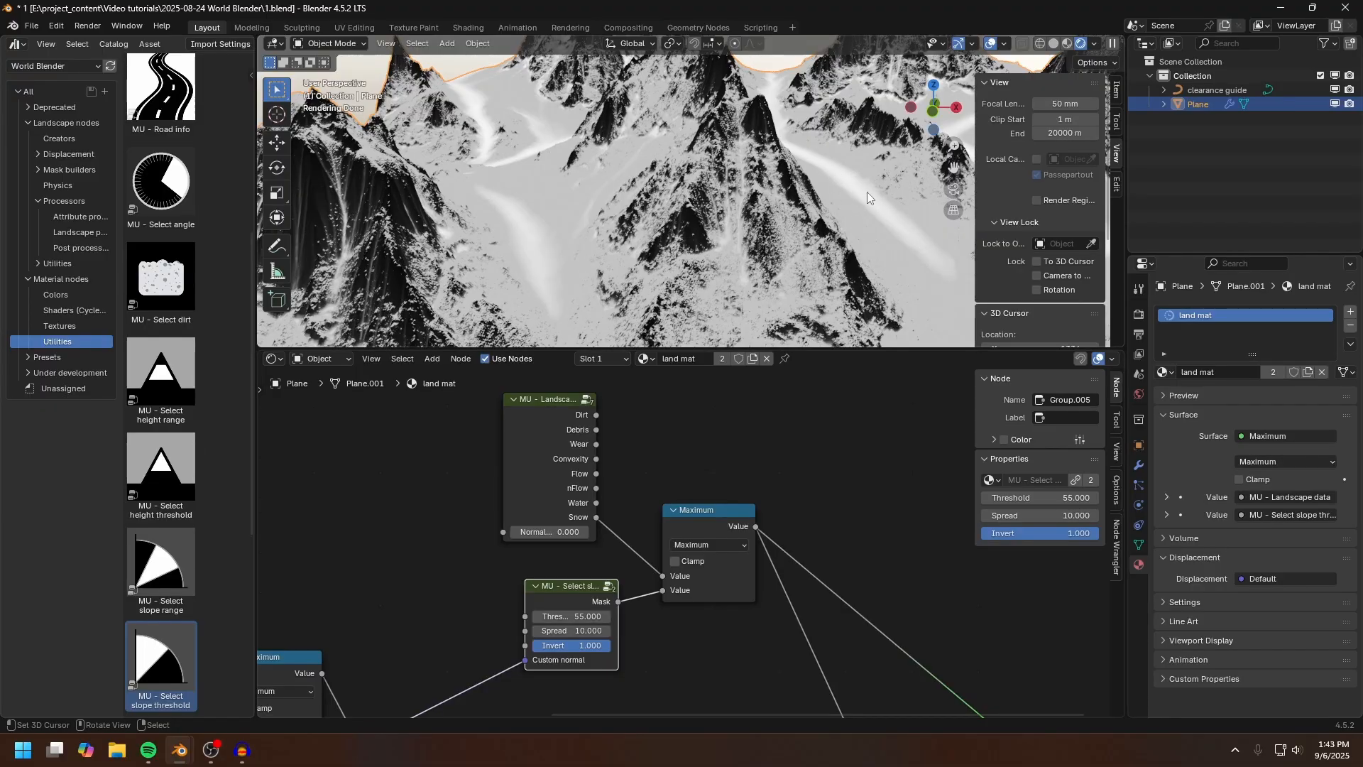
pyautogui.moveTo(877, 668); pyautogui.dragTo(631, 449, button='middle')
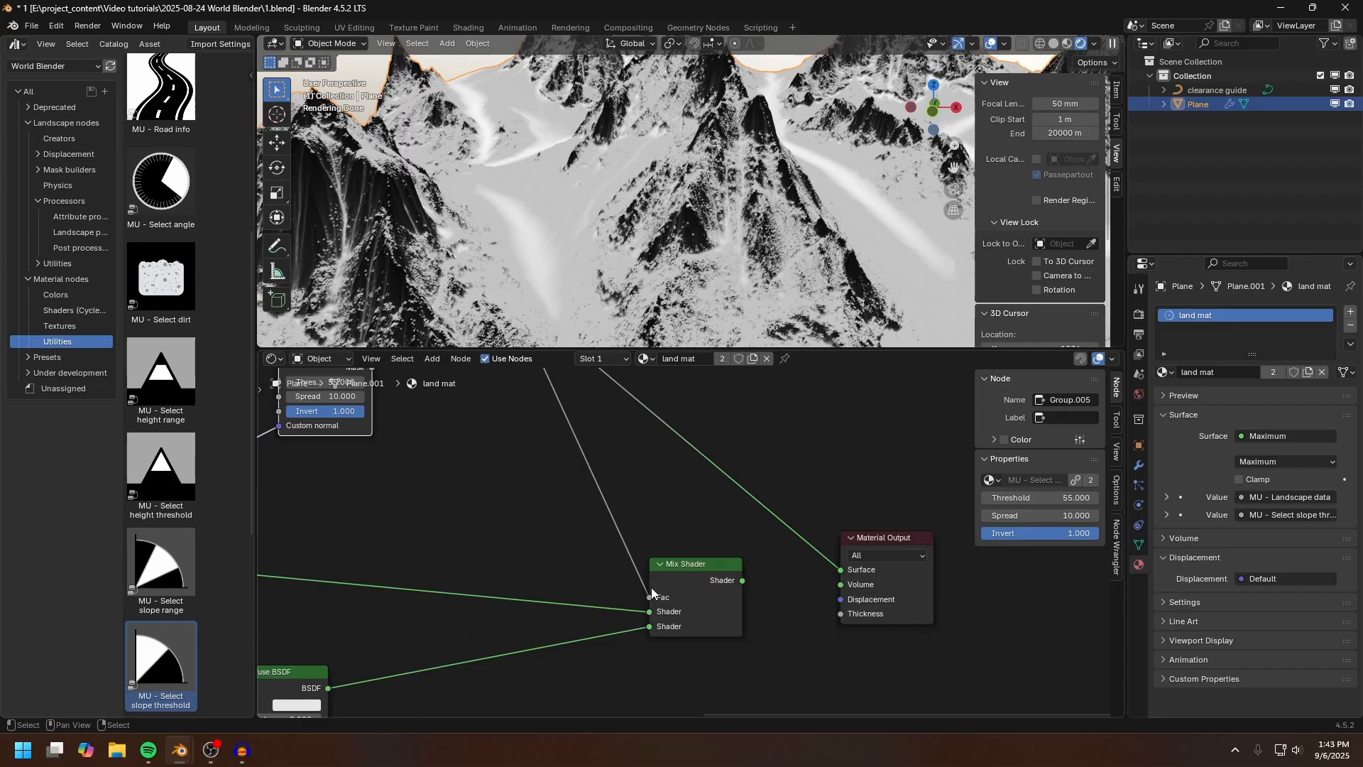
pyautogui.moveTo(684, 577); pyautogui.dragTo(681, 575)
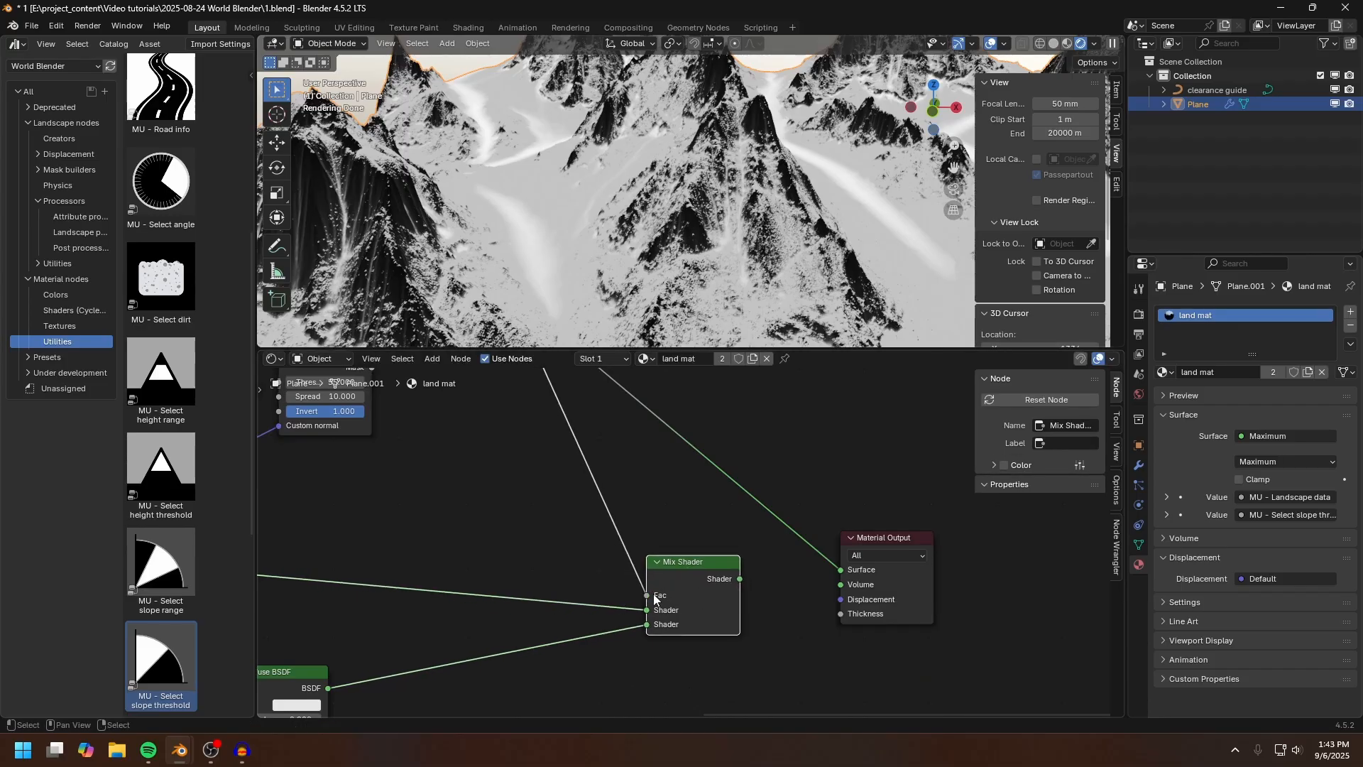
pyautogui.keyDown('ctrl'); pyautogui.keyDown('shift'); pyautogui.click(706, 590); pyautogui.keyUp('shift'); pyautogui.keyUp('ctrl')
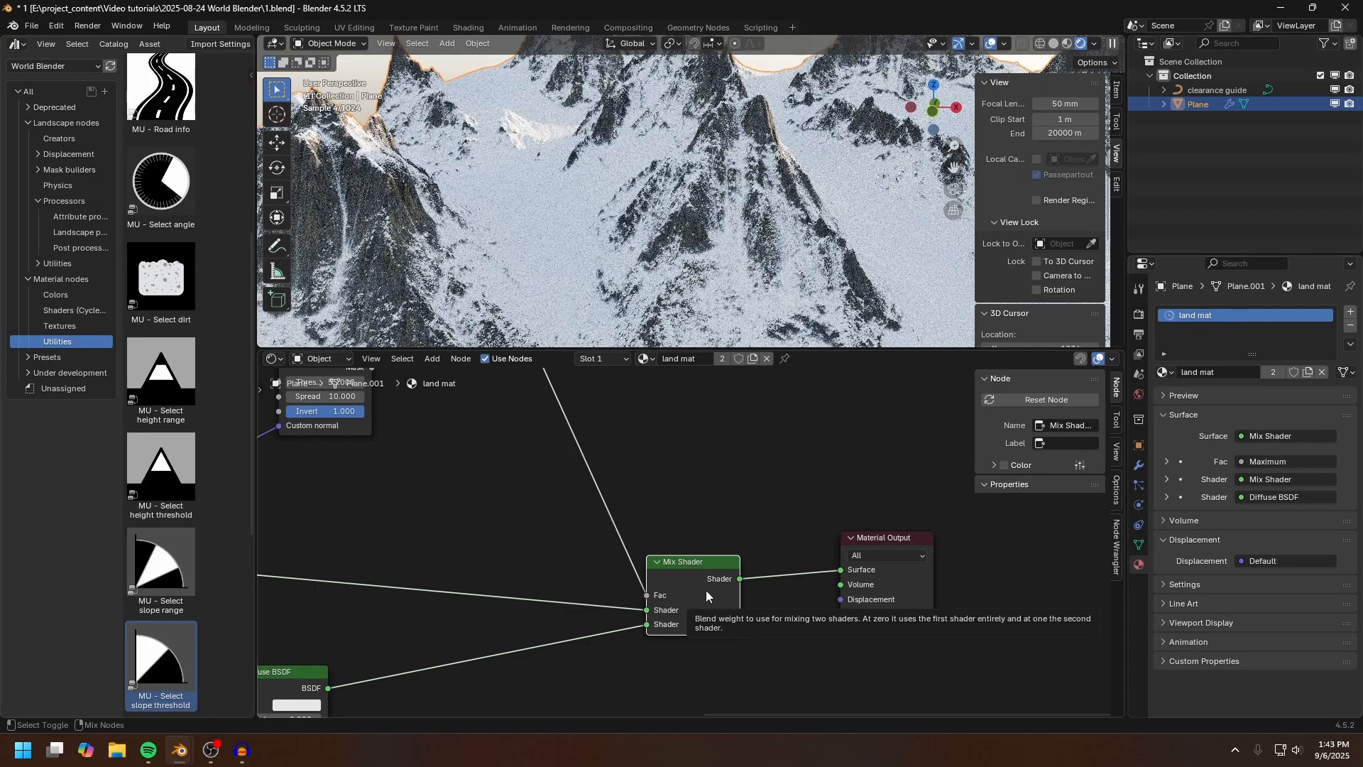
pyautogui.moveTo(631, 205); pyautogui.dragTo(628, 220, button='middle')
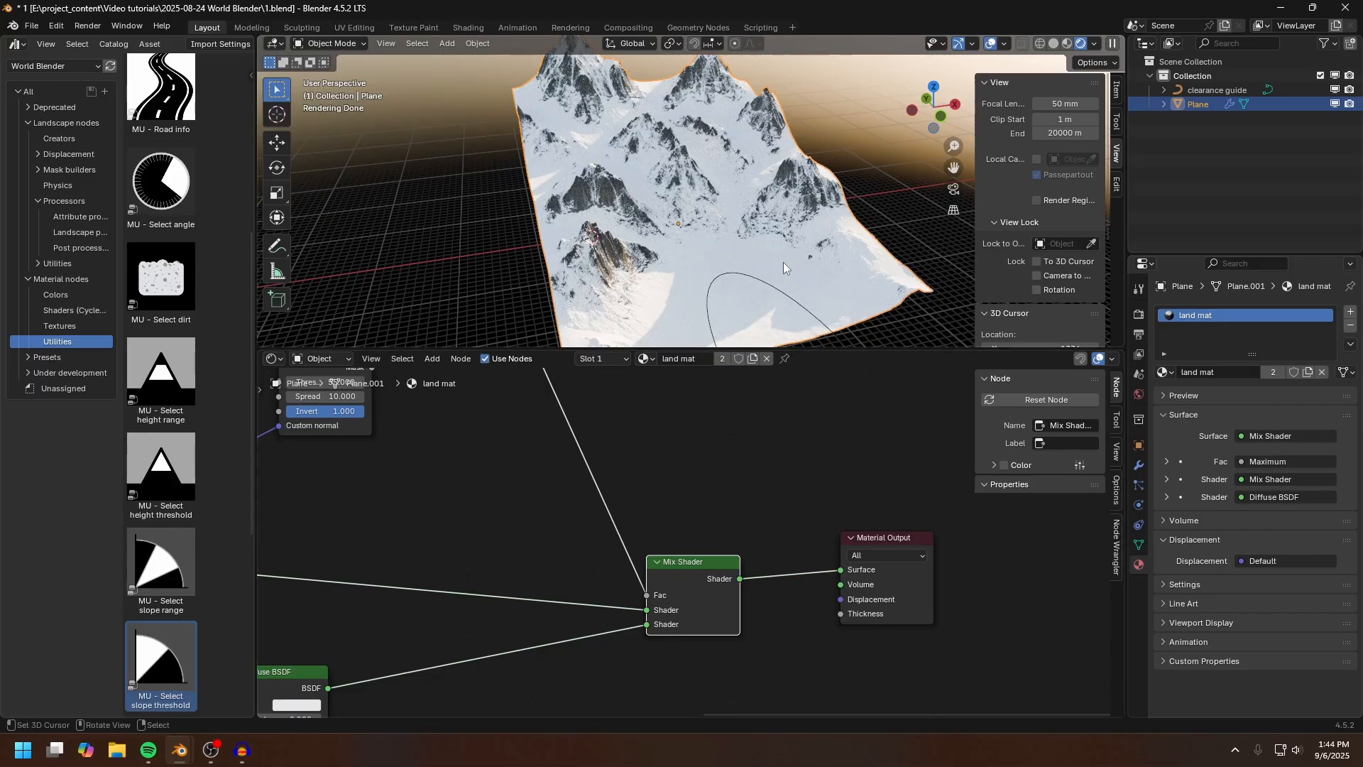
# Step: Add a Select height threshold node above the snow Landscape data node and preview its mask on the terrain
pyautogui.moveTo(513, 445); pyautogui.dragTo(882, 683, button='middle')
pyautogui.scroll(-4, 800, 563)
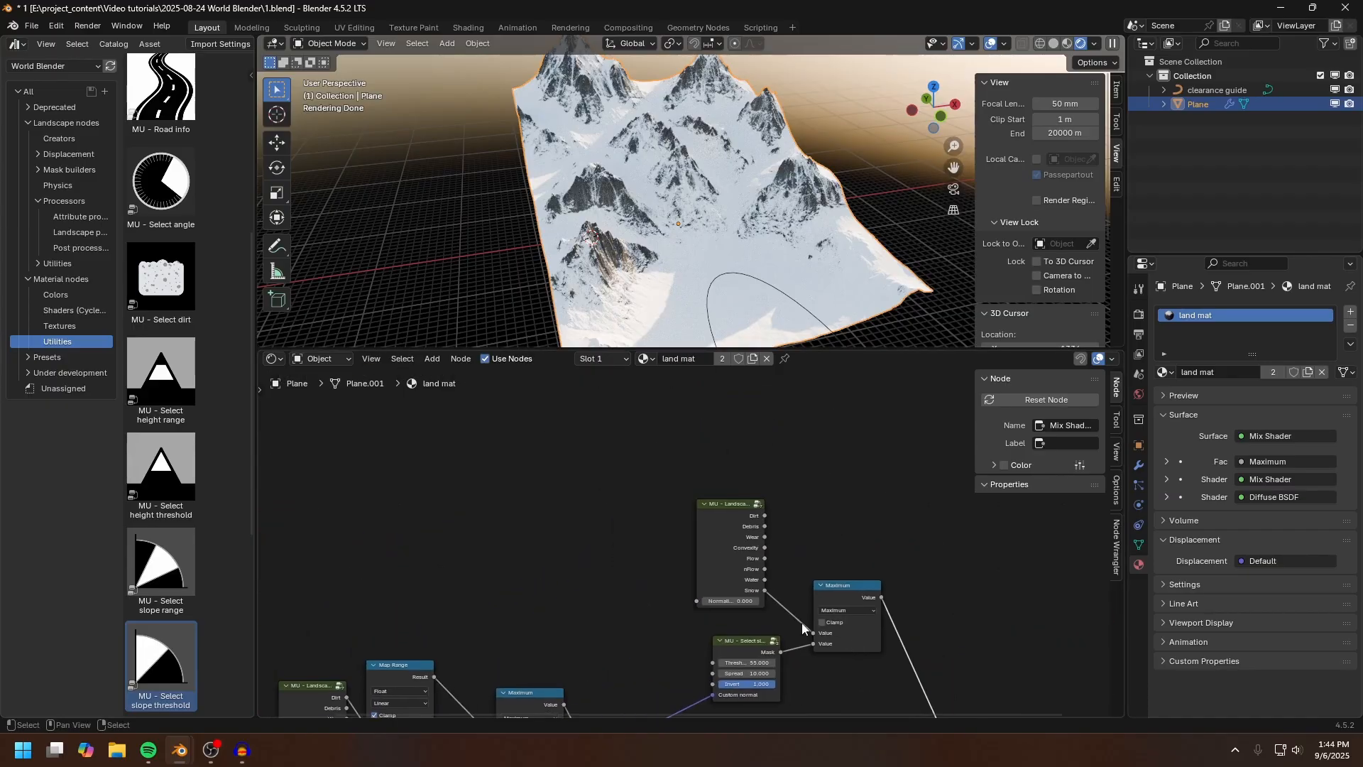
pyautogui.click(178, 476)
pyautogui.moveTo(154, 474); pyautogui.dragTo(718, 429)
pyautogui.moveTo(755, 434); pyautogui.dragTo(573, 458, button='middle')
pyautogui.scroll(4, 574, 457)
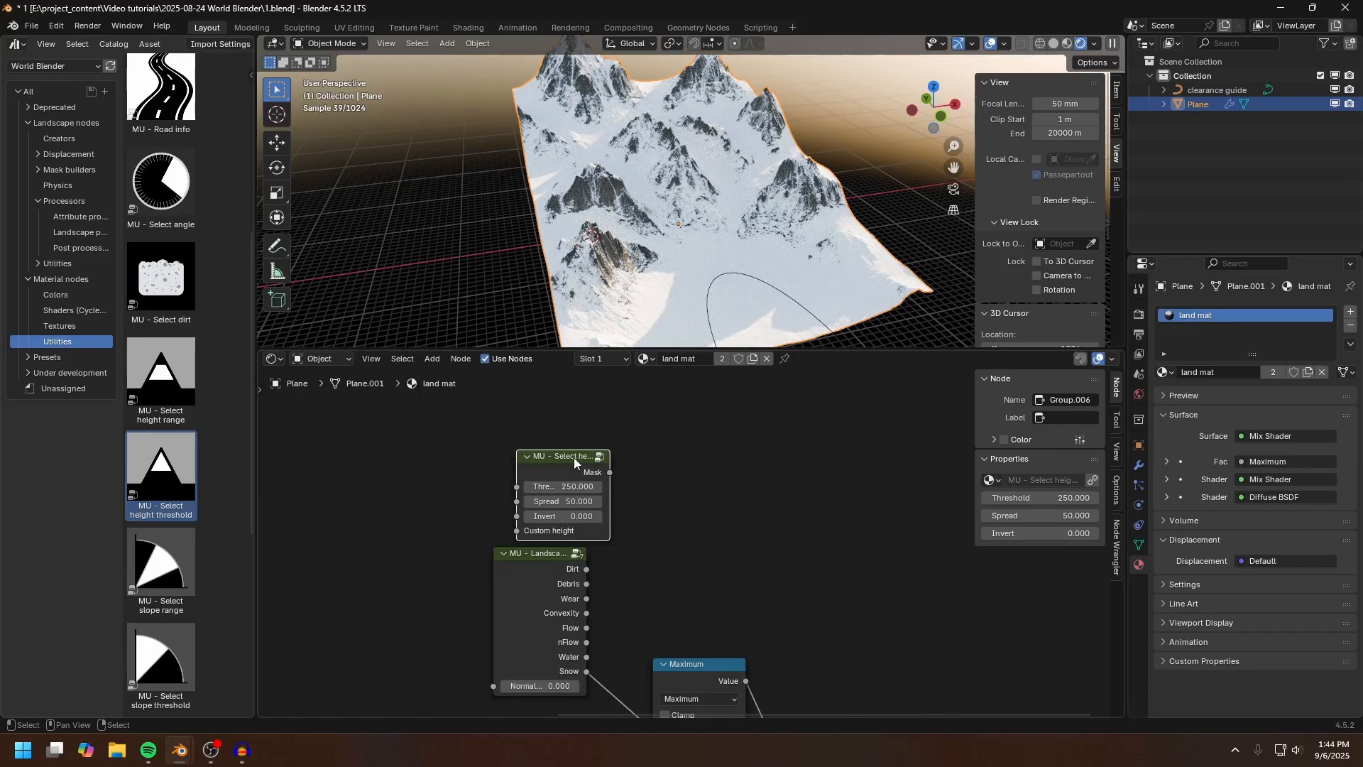
pyautogui.keyDown('ctrl'); pyautogui.keyDown('shift'); pyautogui.click(568, 466); pyautogui.keyUp('shift'); pyautogui.keyUp('ctrl')
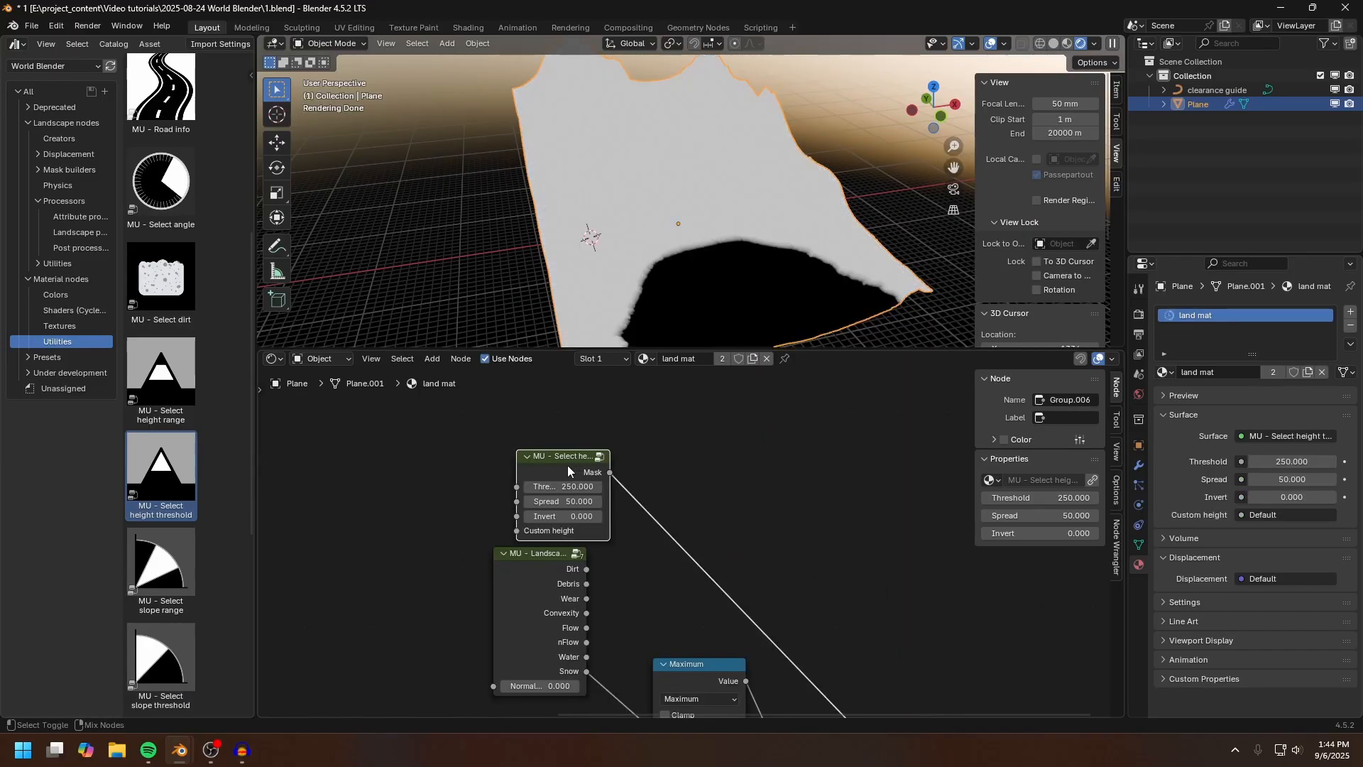
# Step: Set the height threshold node's Spread to 450 and its Threshold to 400
pyautogui.moveTo(703, 257); pyautogui.dragTo(672, 235, button='middle')
pyautogui.scroll(2, 672, 235)
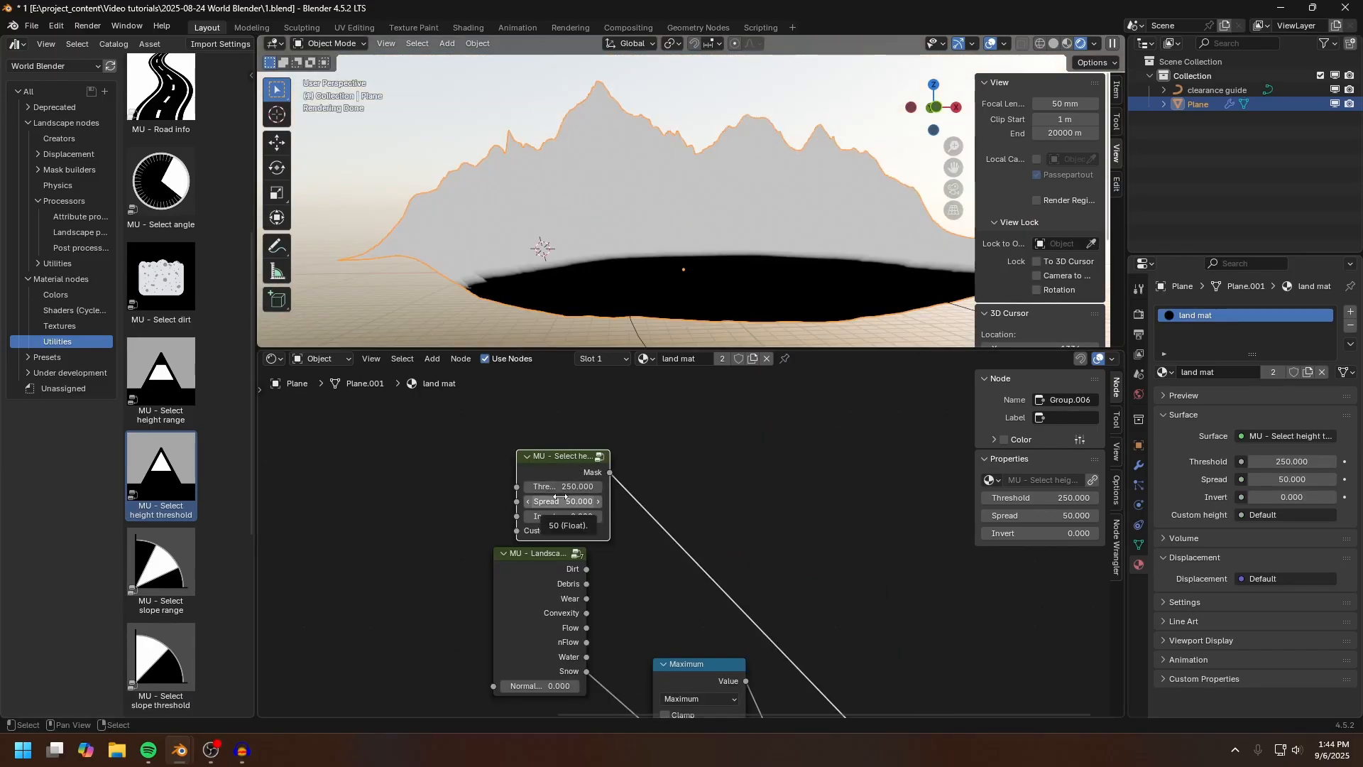
pyautogui.click(545, 500)
pyautogui.write('450')
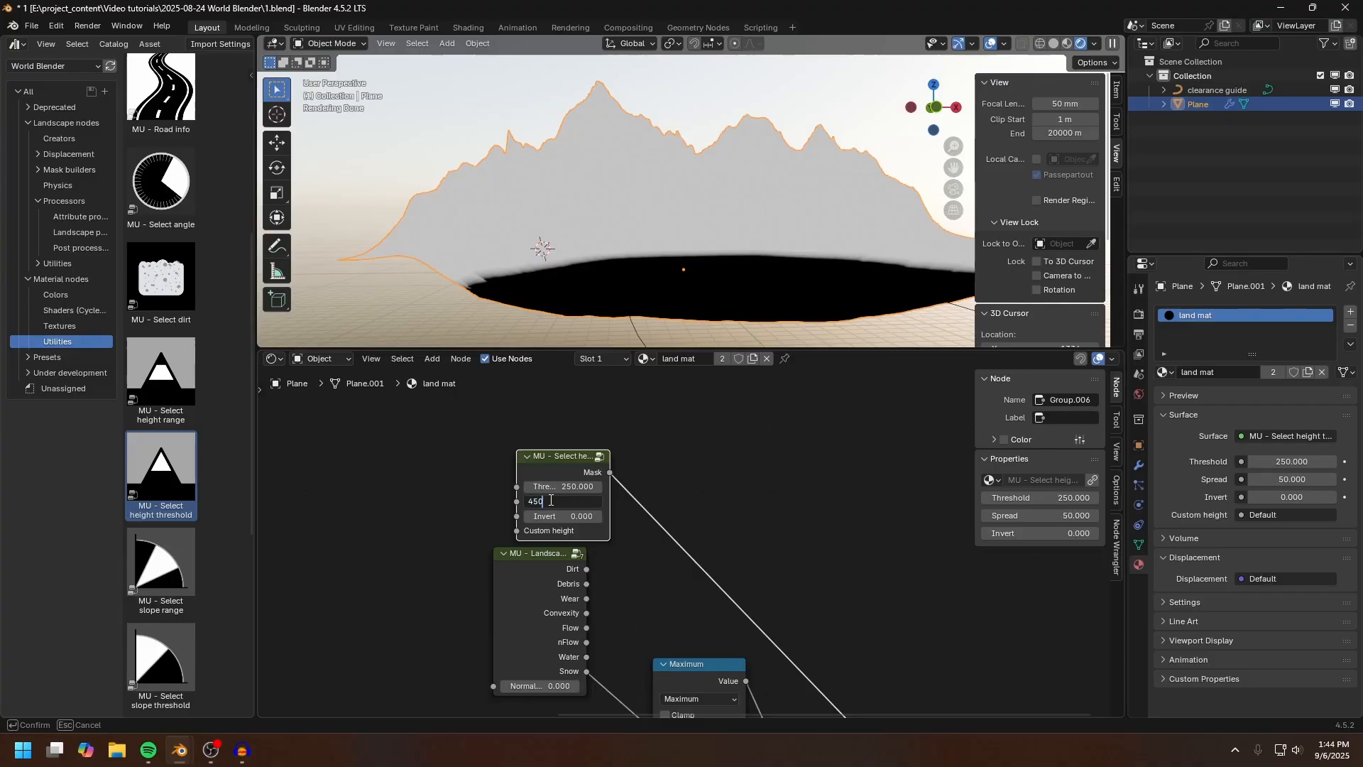
pyautogui.press('Return')
pyautogui.moveTo(552, 487); pyautogui.dragTo(558, 487)
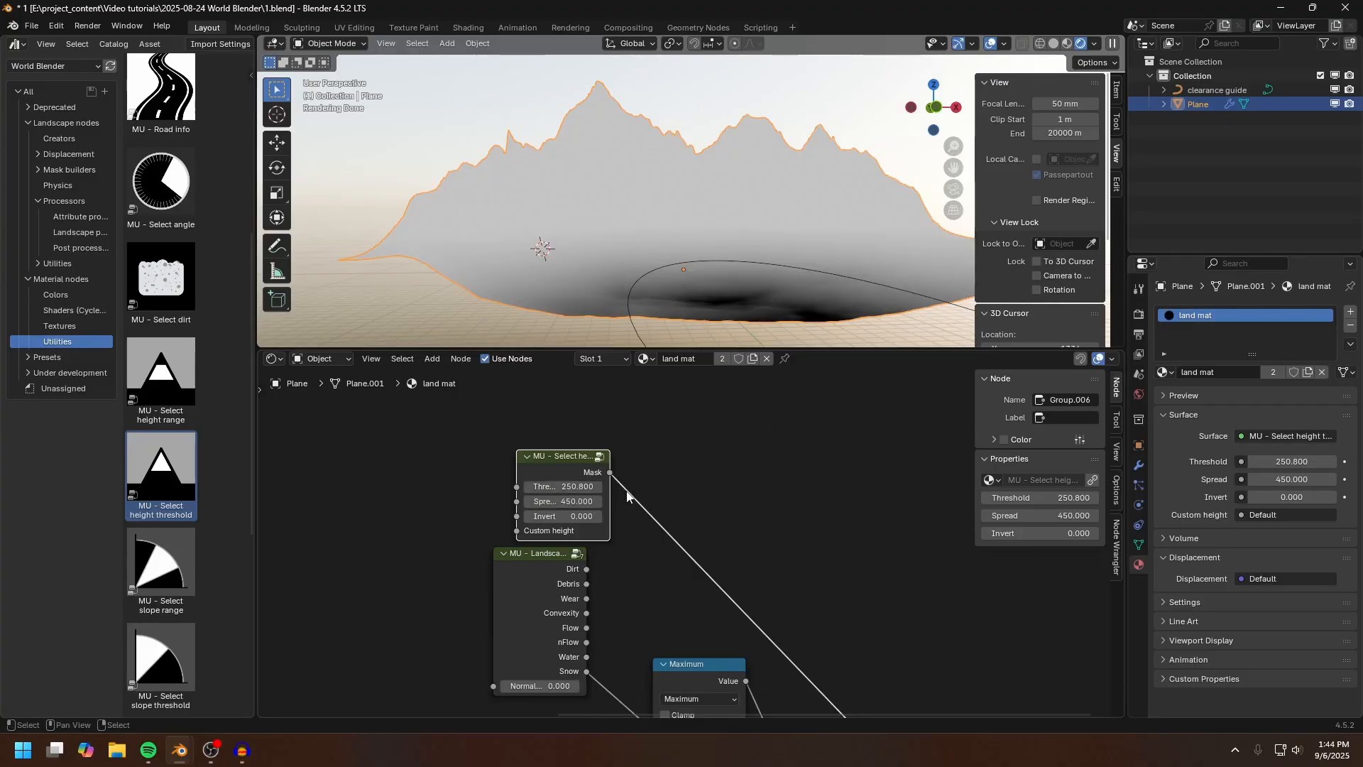
pyautogui.click(558, 487)
pyautogui.write('5')
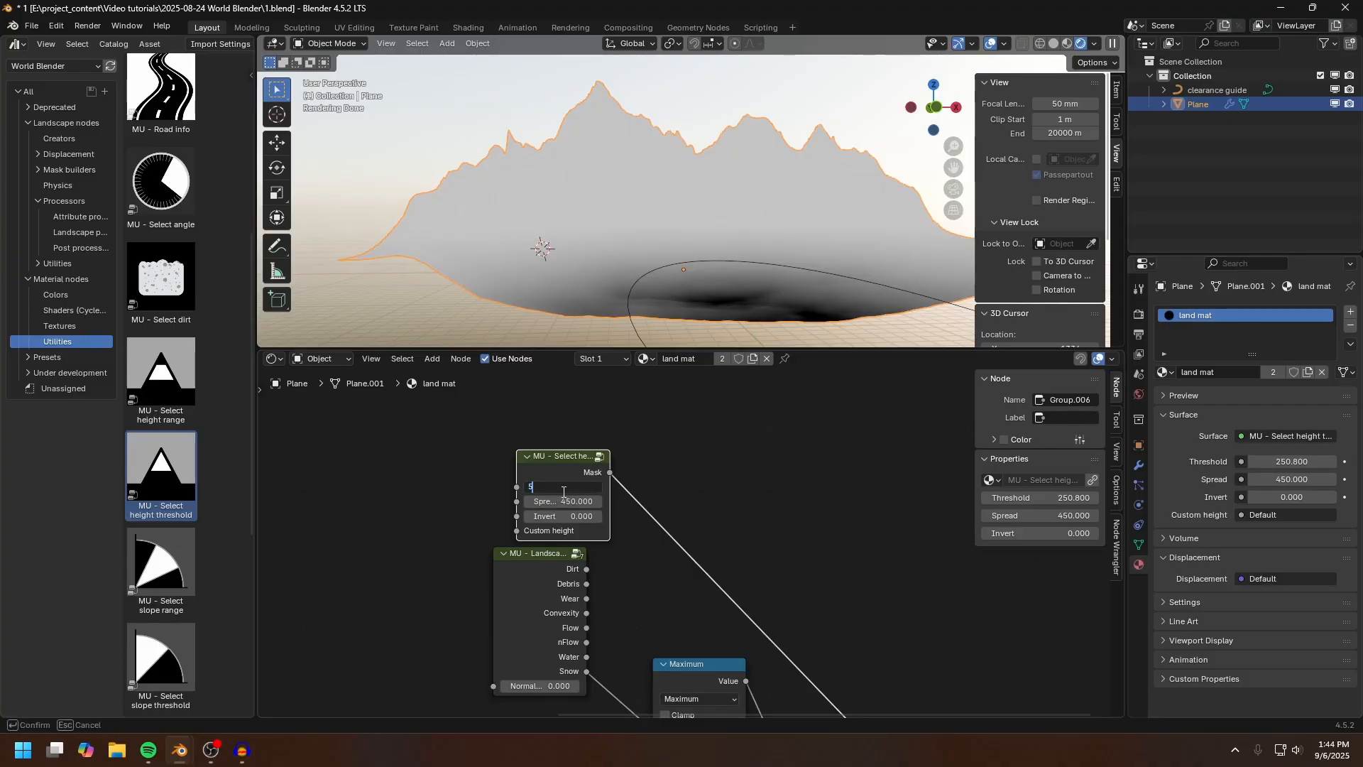
pyautogui.write('0.0')
pyautogui.press('Return')
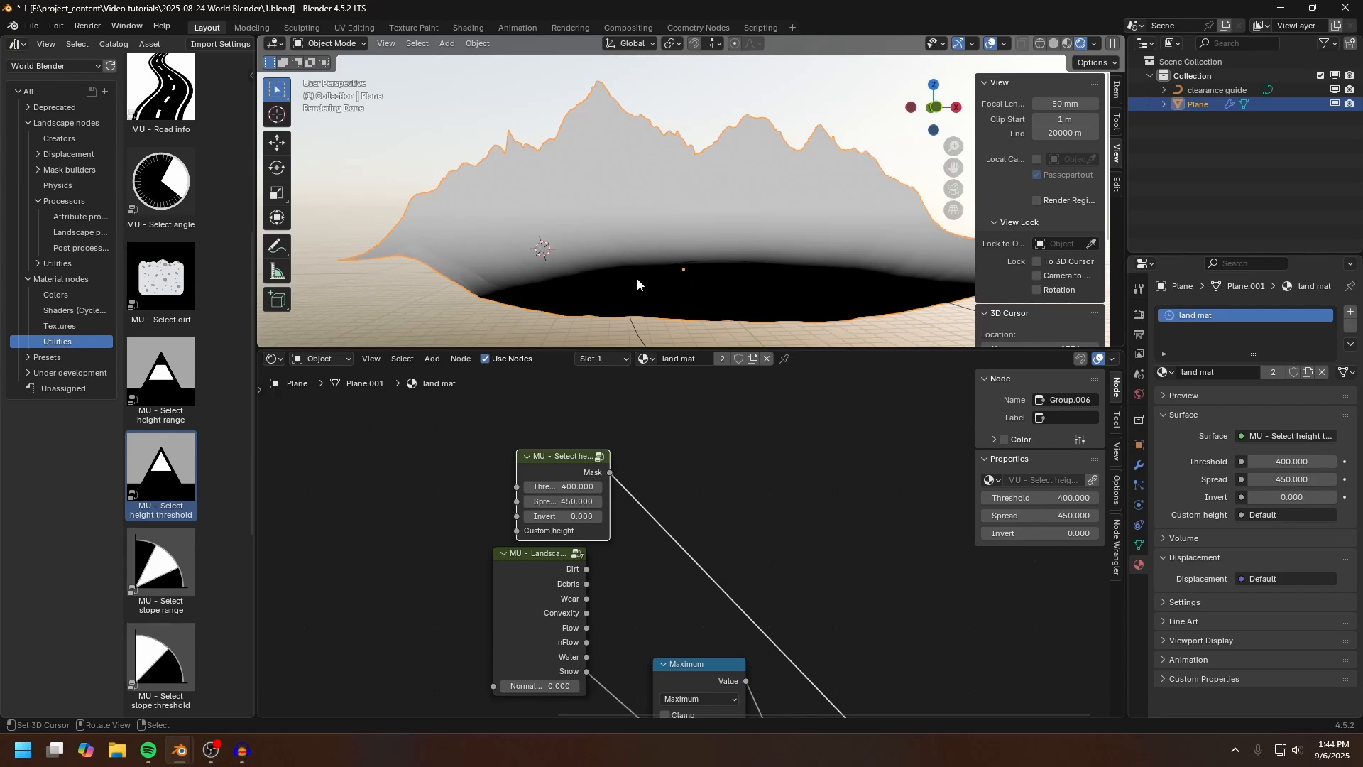
# Step: Add a Math node set to Multiply that combines the height threshold Mask with the snow Maximum result, and preview it
pyautogui.scroll(-1, 447, 420)
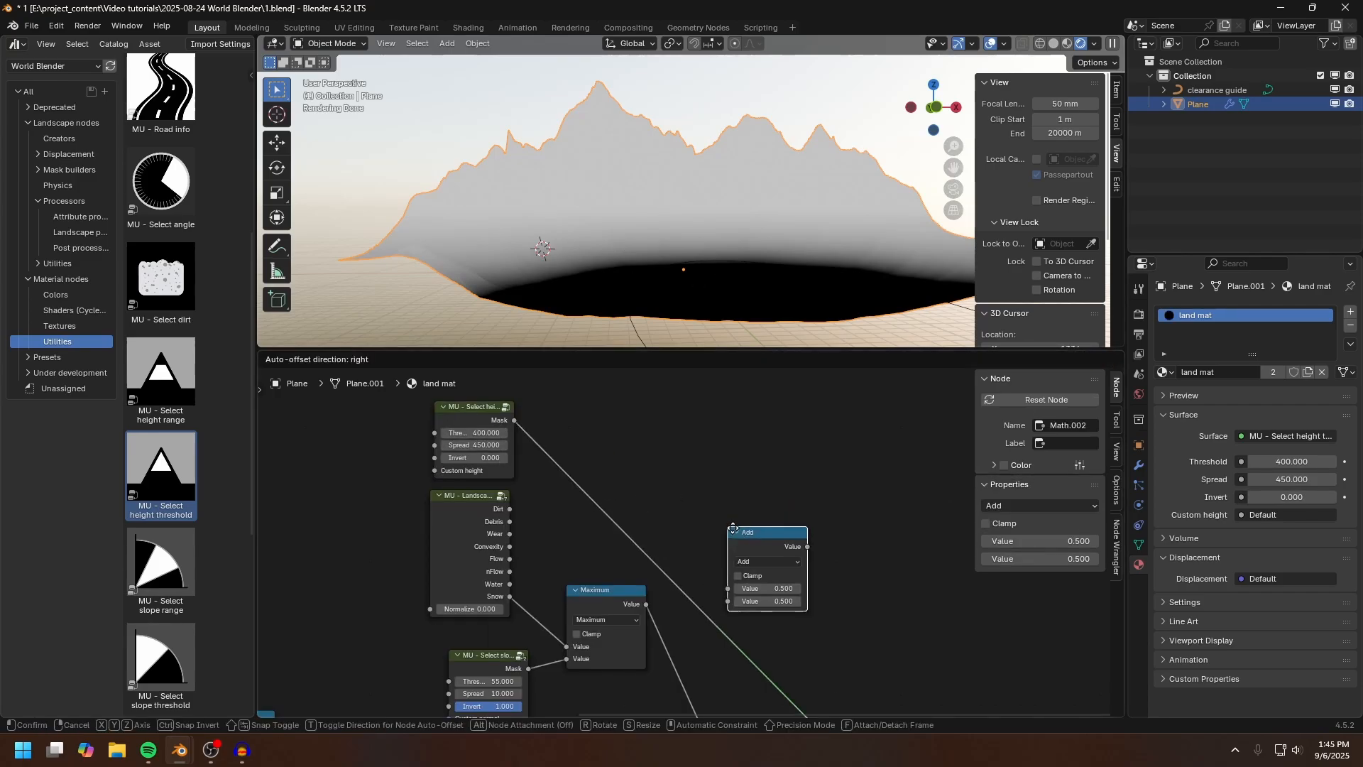
pyautogui.click(710, 594)
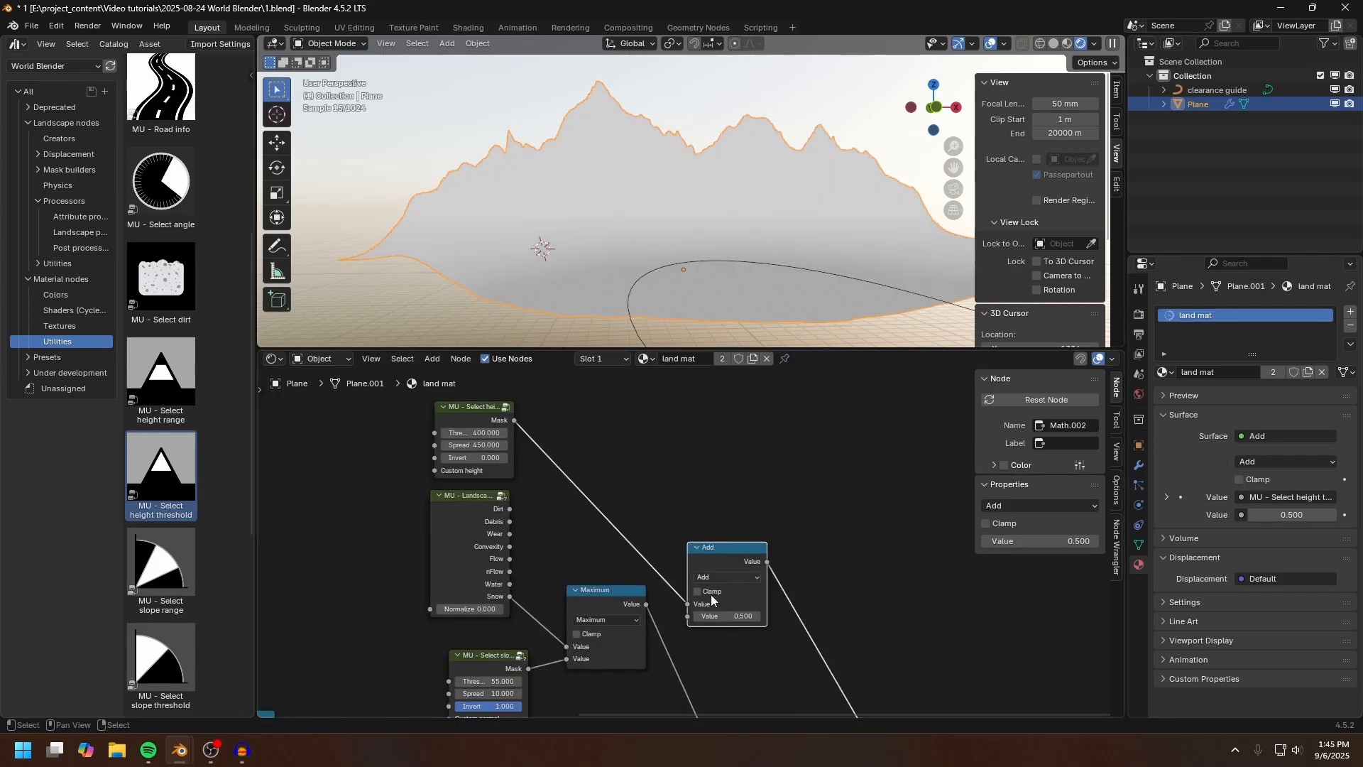
pyautogui.moveTo(665, 646); pyautogui.dragTo(673, 584, button='middle')
pyautogui.scroll(1, 673, 584)
pyautogui.click(645, 545)
pyautogui.moveTo(646, 543)
pyautogui.mouseDown()
pyautogui.moveTo(724, 538)
pyautogui.moveTo(648, 544)
pyautogui.mouseUp()
pyautogui.moveTo(630, 477); pyautogui.dragTo(657, 603, button='middle')
pyautogui.scroll(-1, 658, 603)
pyautogui.moveTo(535, 459); pyautogui.dragTo(722, 658)
pyautogui.click(766, 628)
pyautogui.click(748, 502)
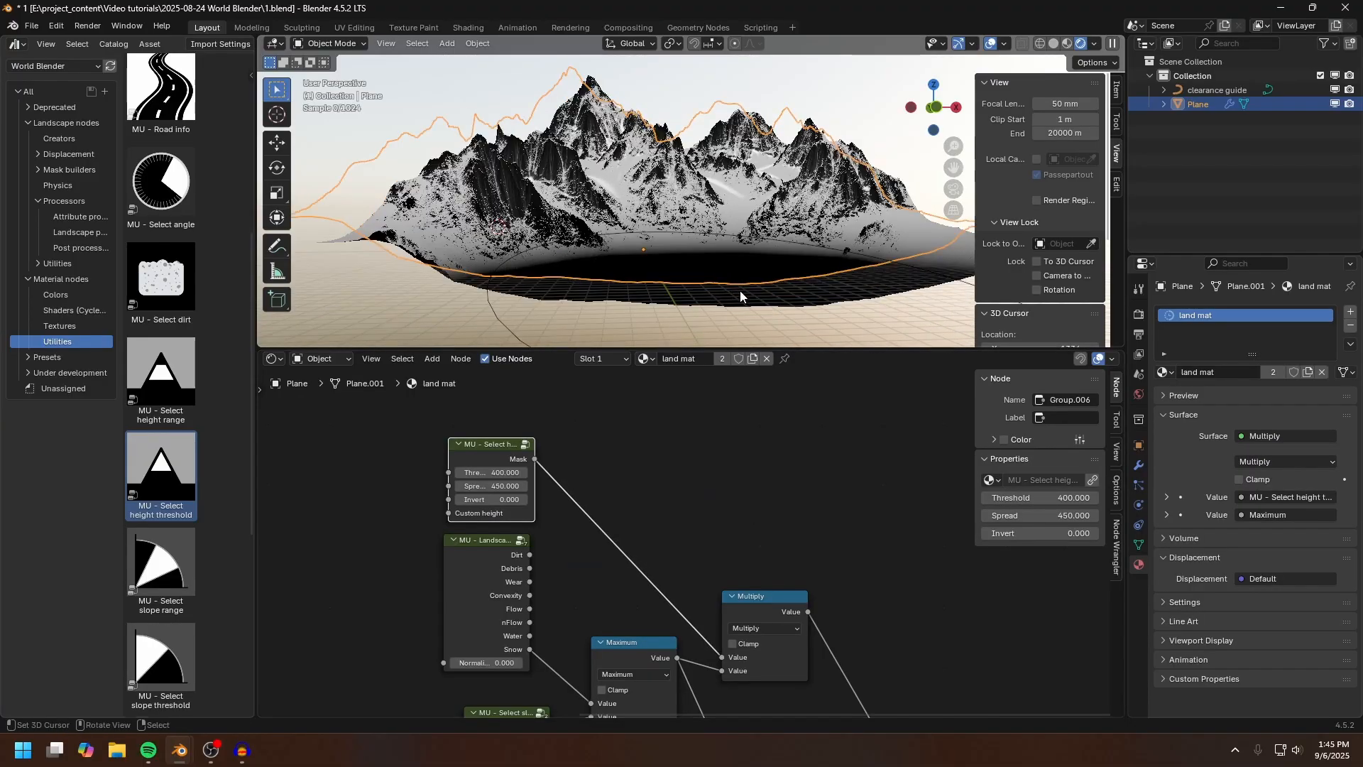
pyautogui.moveTo(740, 292); pyautogui.dragTo(718, 309, button='middle')
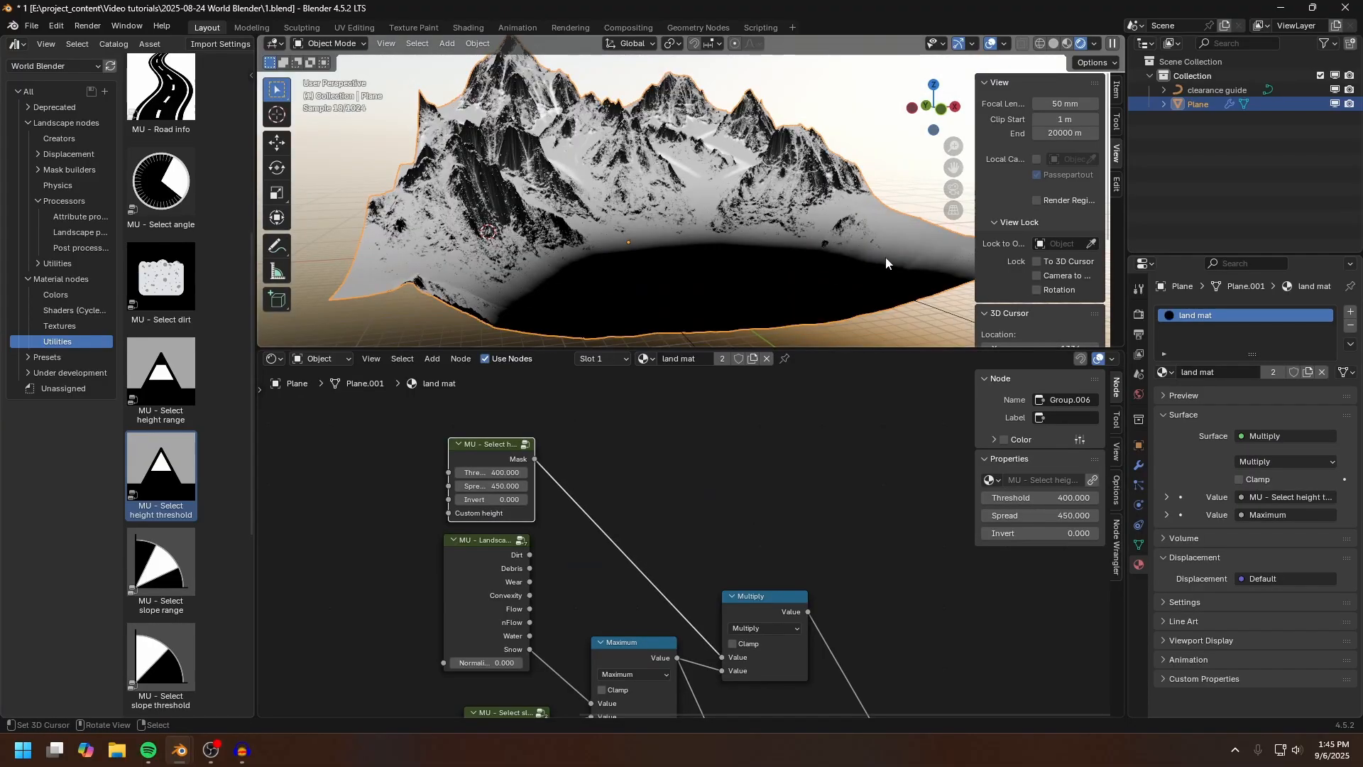
# Step: Move the snow Mix Shader and the Material Output together farther from the mask nodes
pyautogui.moveTo(806, 680); pyautogui.dragTo(683, 425, button='middle')
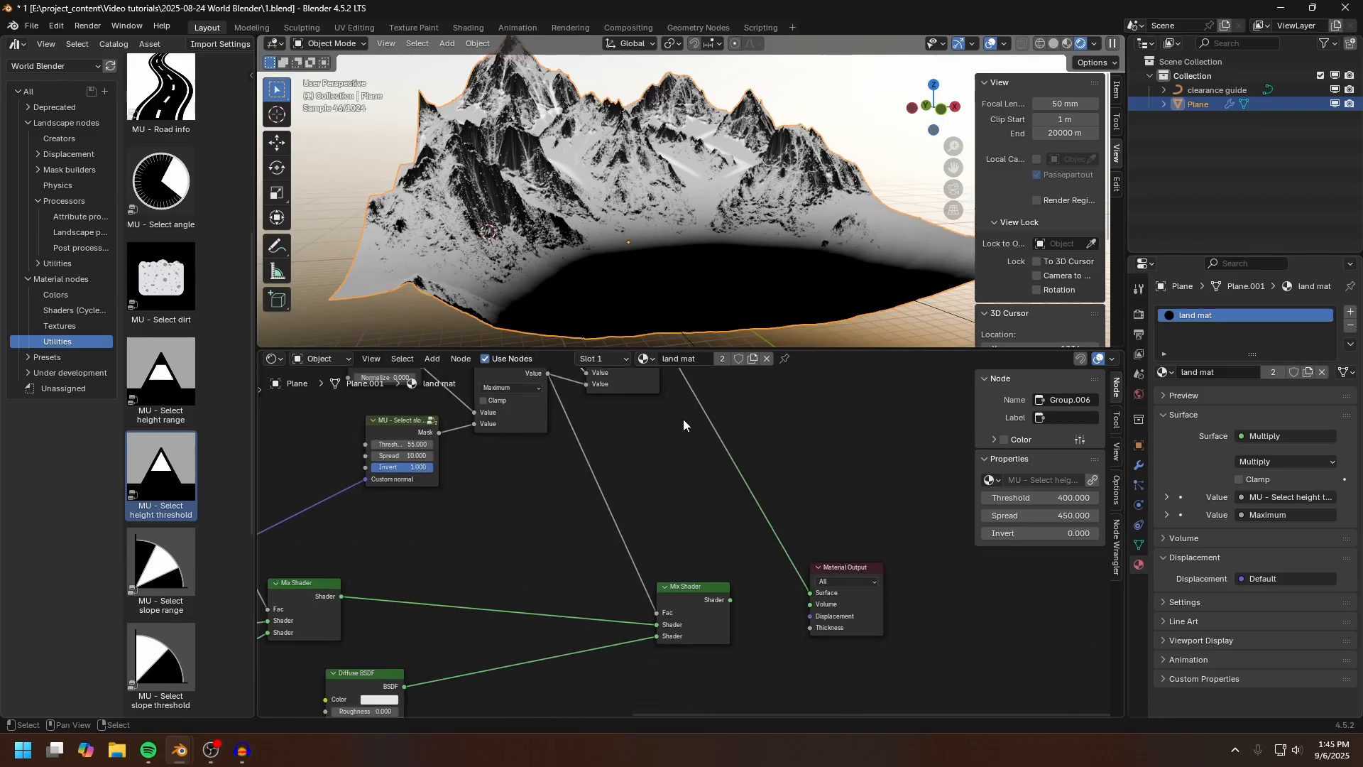
pyautogui.scroll(-2, 683, 420)
pyautogui.moveTo(688, 499); pyautogui.dragTo(817, 603)
pyautogui.press('g')
pyautogui.click(824, 456)
pyautogui.moveTo(703, 438); pyautogui.dragTo(722, 516, button='middle')
pyautogui.scroll(2, 710, 483)
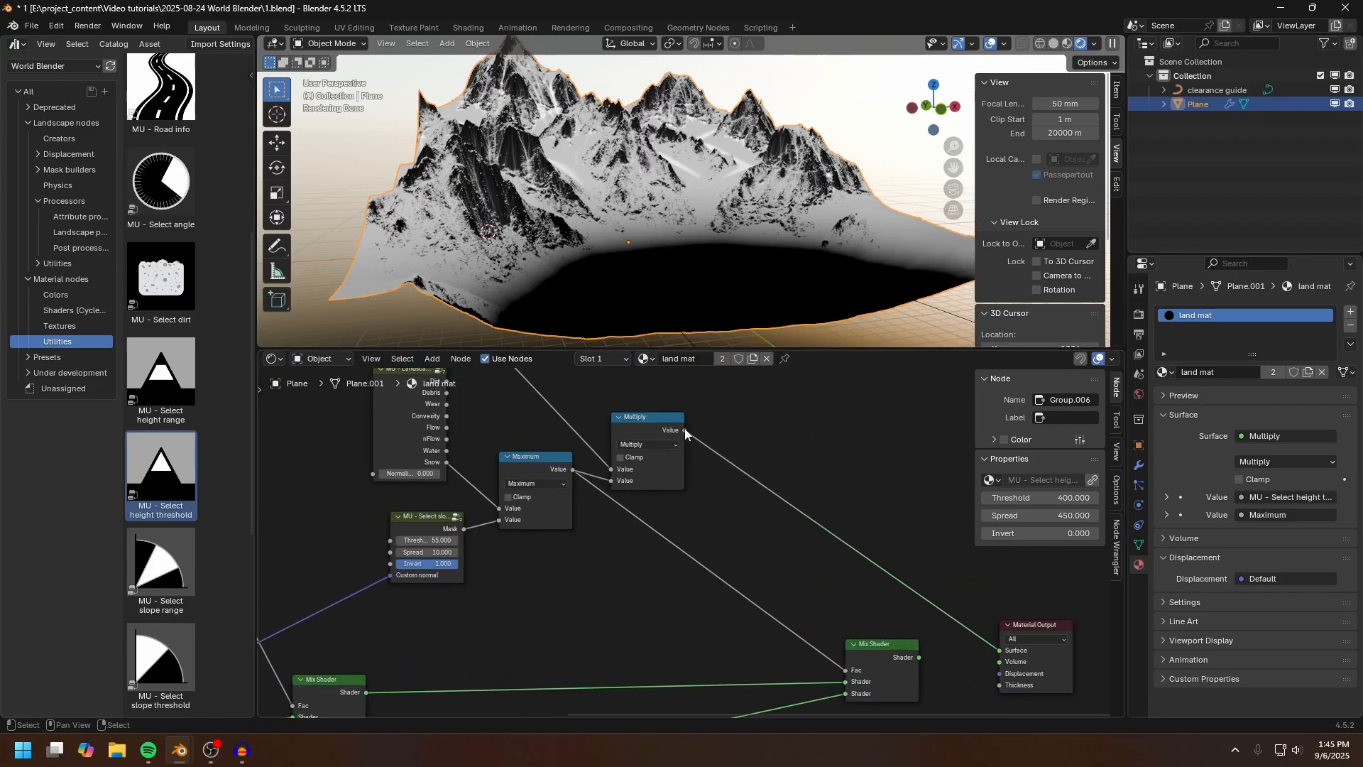
# Step: Connect the Multiply result to the snow Mix Shader's Fac and reconnect that Mix Shader to the Material Output
pyautogui.moveTo(686, 431); pyautogui.dragTo(846, 669)
pyautogui.keyDown('ctrl'); pyautogui.keyDown('shift'); pyautogui.click(889, 661); pyautogui.keyUp('shift'); pyautogui.keyUp('ctrl')
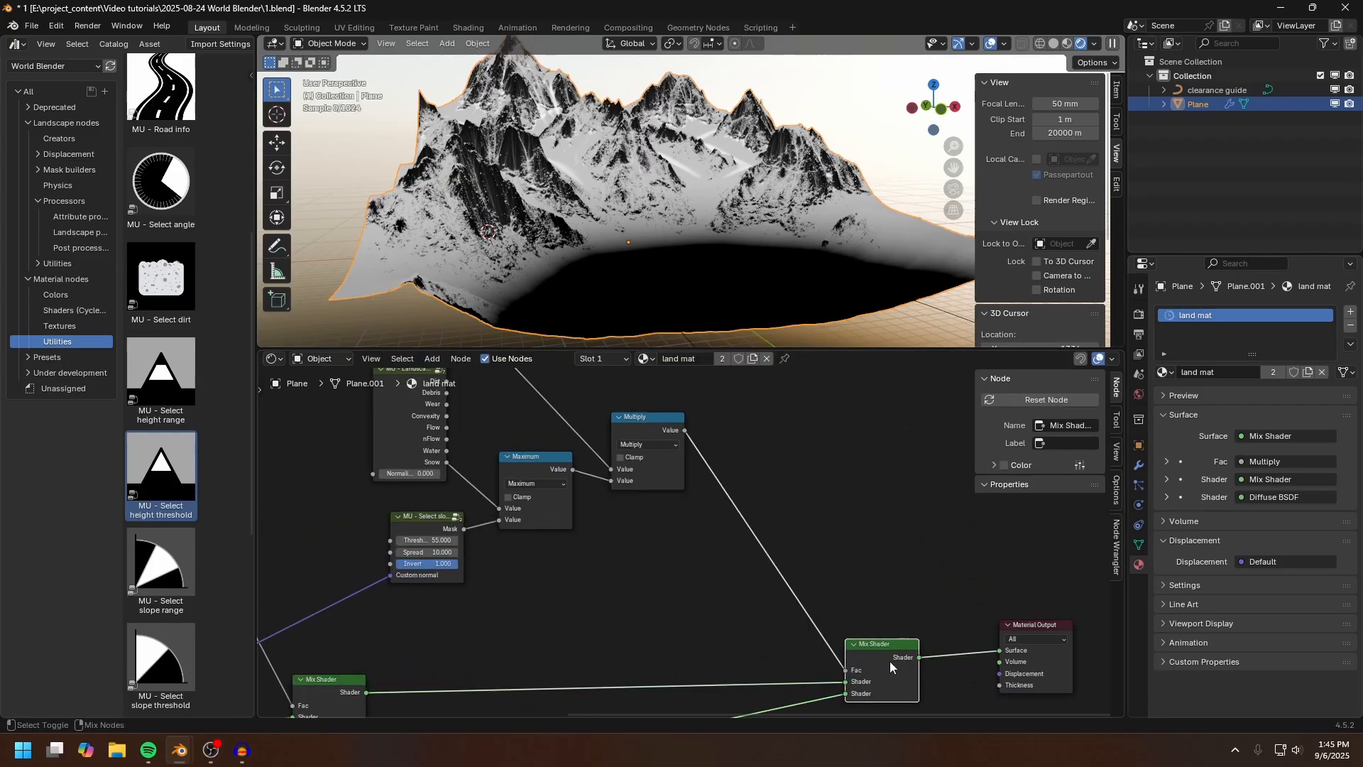
pyautogui.scroll(5, 614, 261)
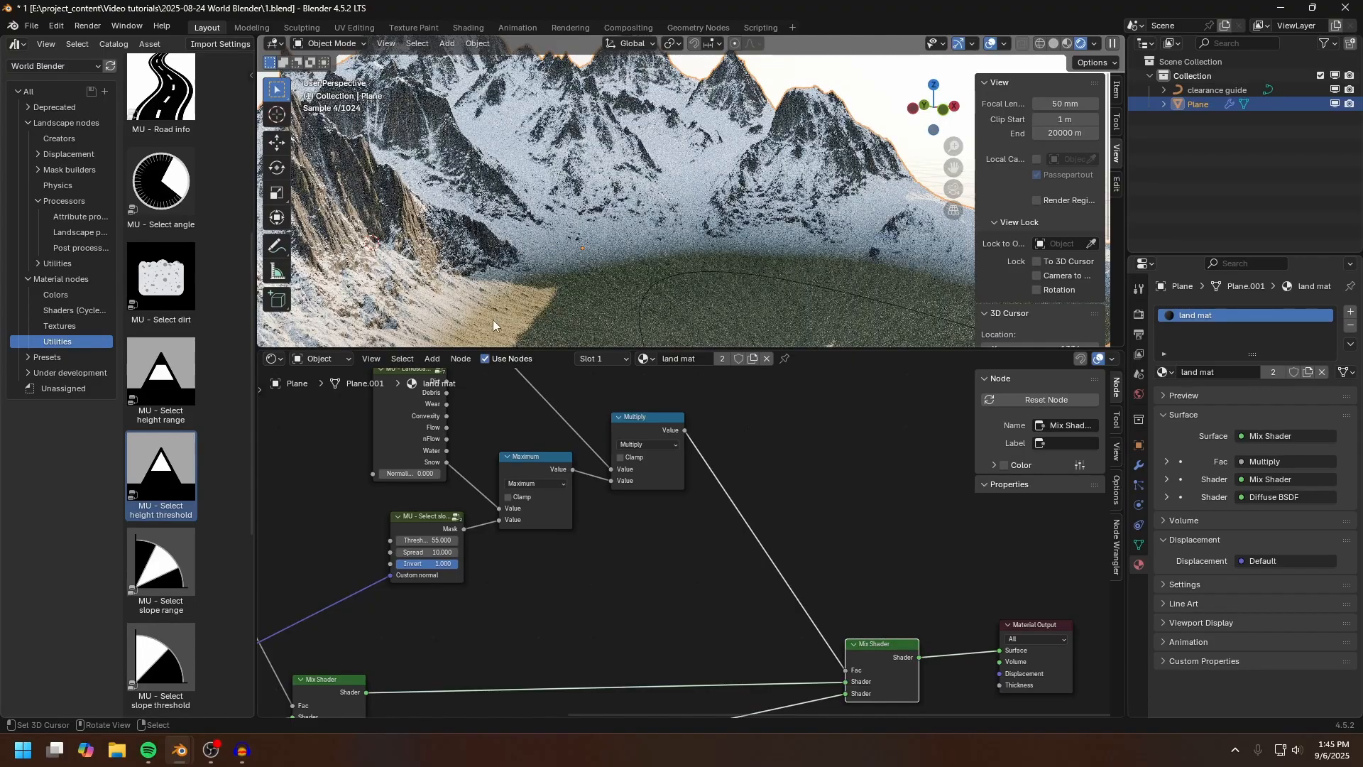
# Step: Trace the snow's lower boundary on the landscape with an annotation stroke, and erase the stroke
pyautogui.moveTo(484, 319)
pyautogui.mouseDown()
pyautogui.moveTo(497, 297)
pyautogui.moveTo(654, 248)
pyautogui.moveTo(823, 245)
pyautogui.moveTo(944, 269)
pyautogui.mouseUp()
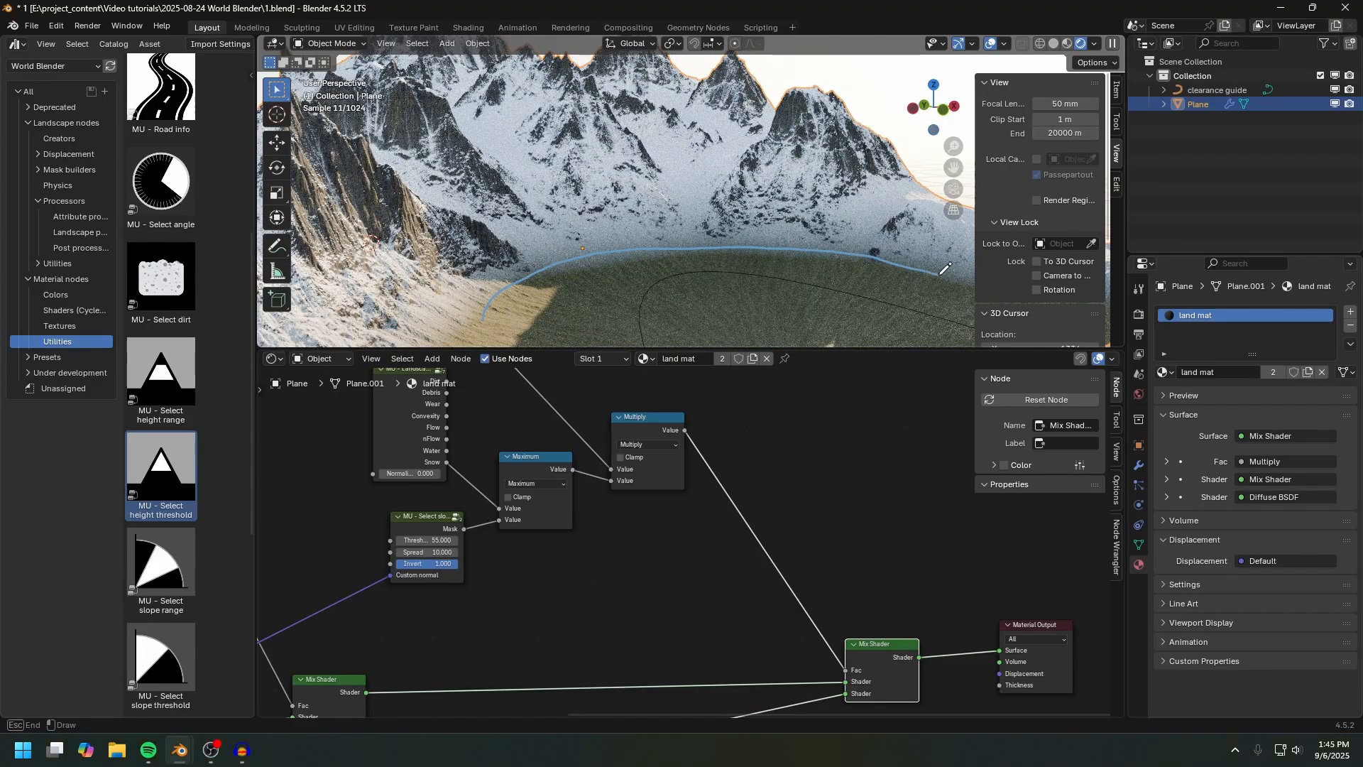
pyautogui.moveTo(487, 323)
pyautogui.mouseDown(button='right')
pyautogui.moveTo(584, 254)
pyautogui.moveTo(846, 252)
pyautogui.moveTo(941, 277)
pyautogui.mouseUp(button='right')
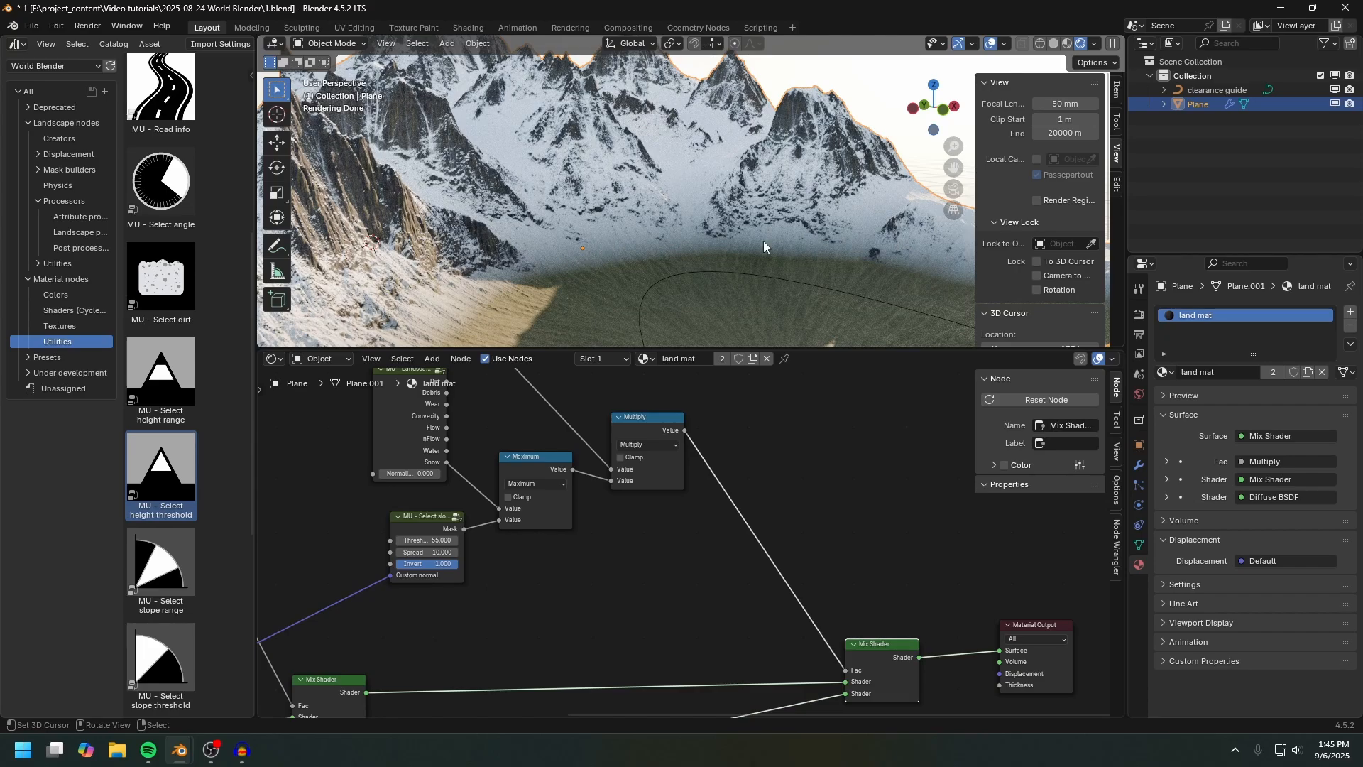
pyautogui.moveTo(849, 266); pyautogui.dragTo(686, 244, button='middle')
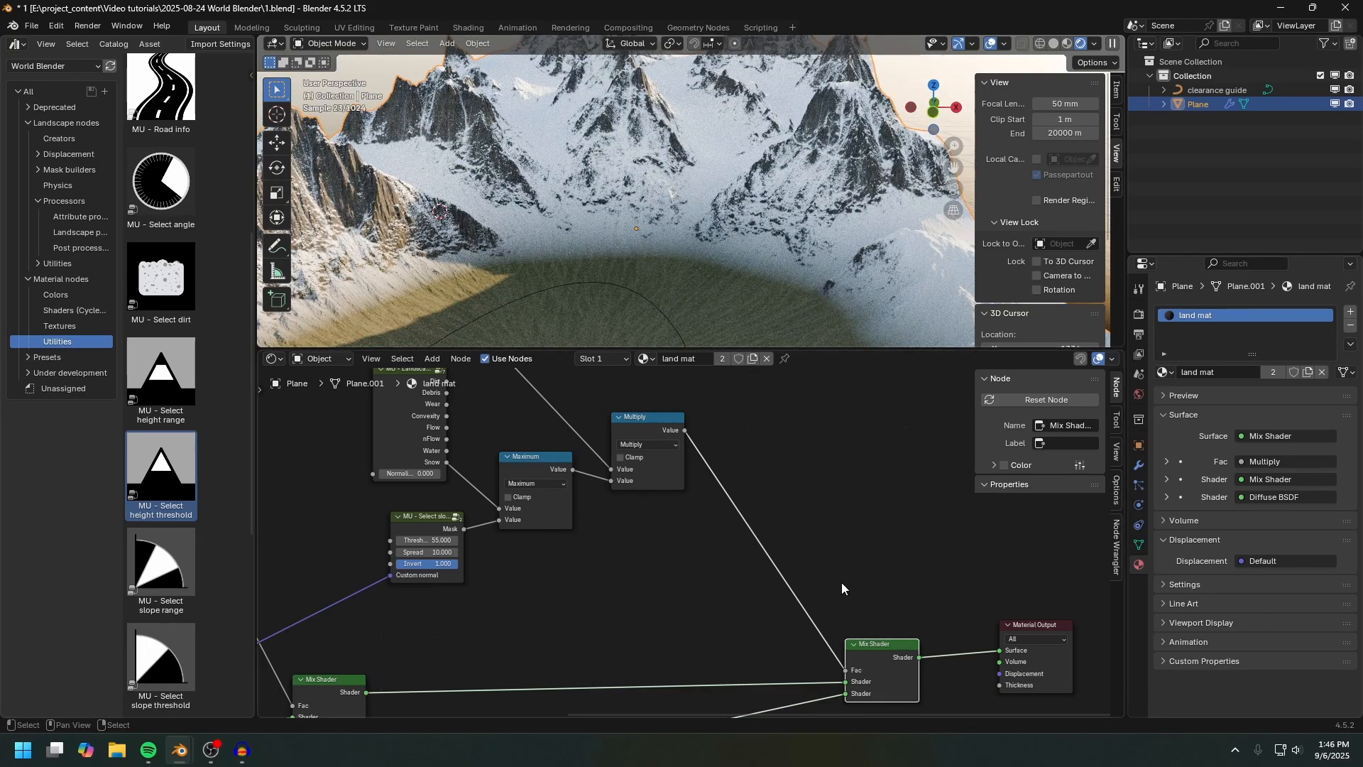
# Step: Look up the Flow channel name on the temperature and snow node in the Geometry Node Editor, and return to the Shader Editor
pyautogui.moveTo(714, 429); pyautogui.dragTo(671, 394, button='middle')
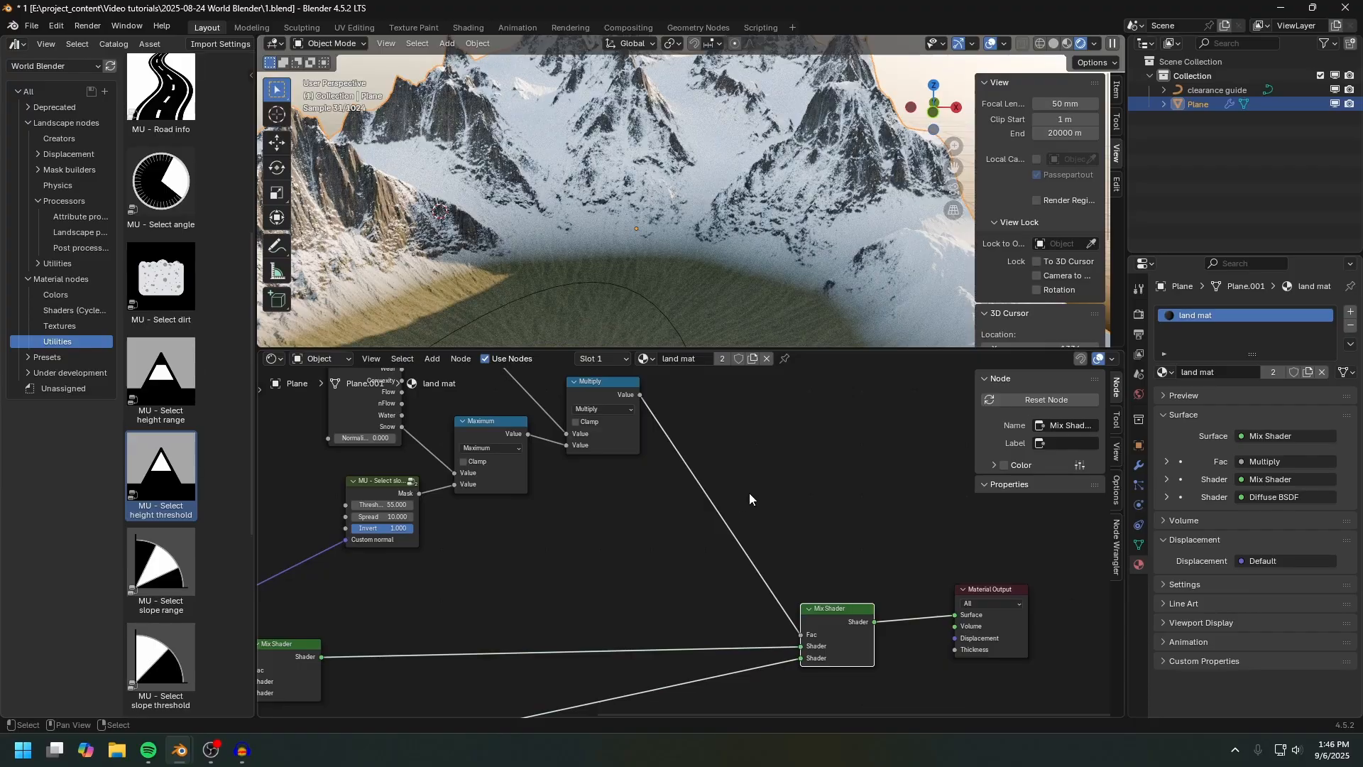
pyautogui.moveTo(579, 545); pyautogui.dragTo(622, 527, button='middle')
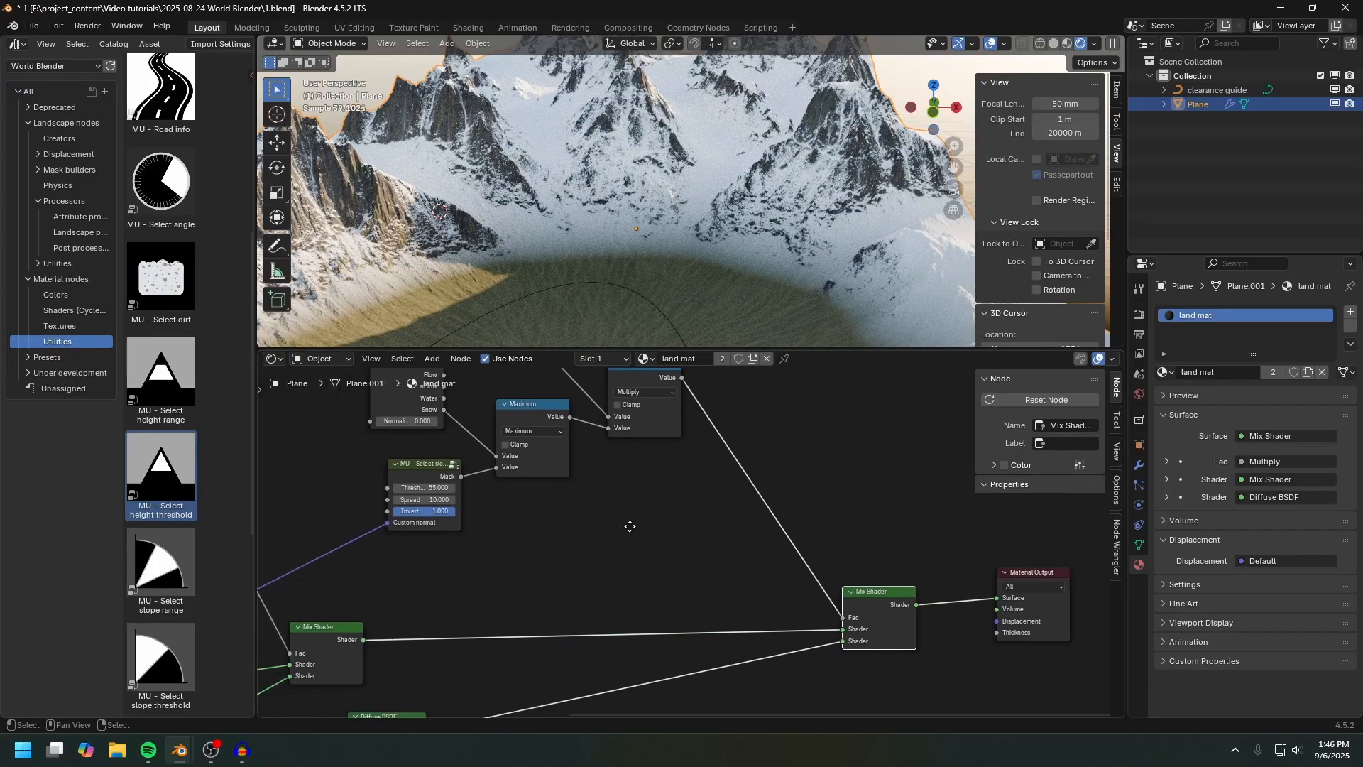
pyautogui.scroll(2, 454, 466)
pyautogui.click(273, 358)
pyautogui.click(328, 443)
pyautogui.moveTo(705, 545); pyautogui.dragTo(568, 517, button='middle')
pyautogui.scroll(2, 720, 675)
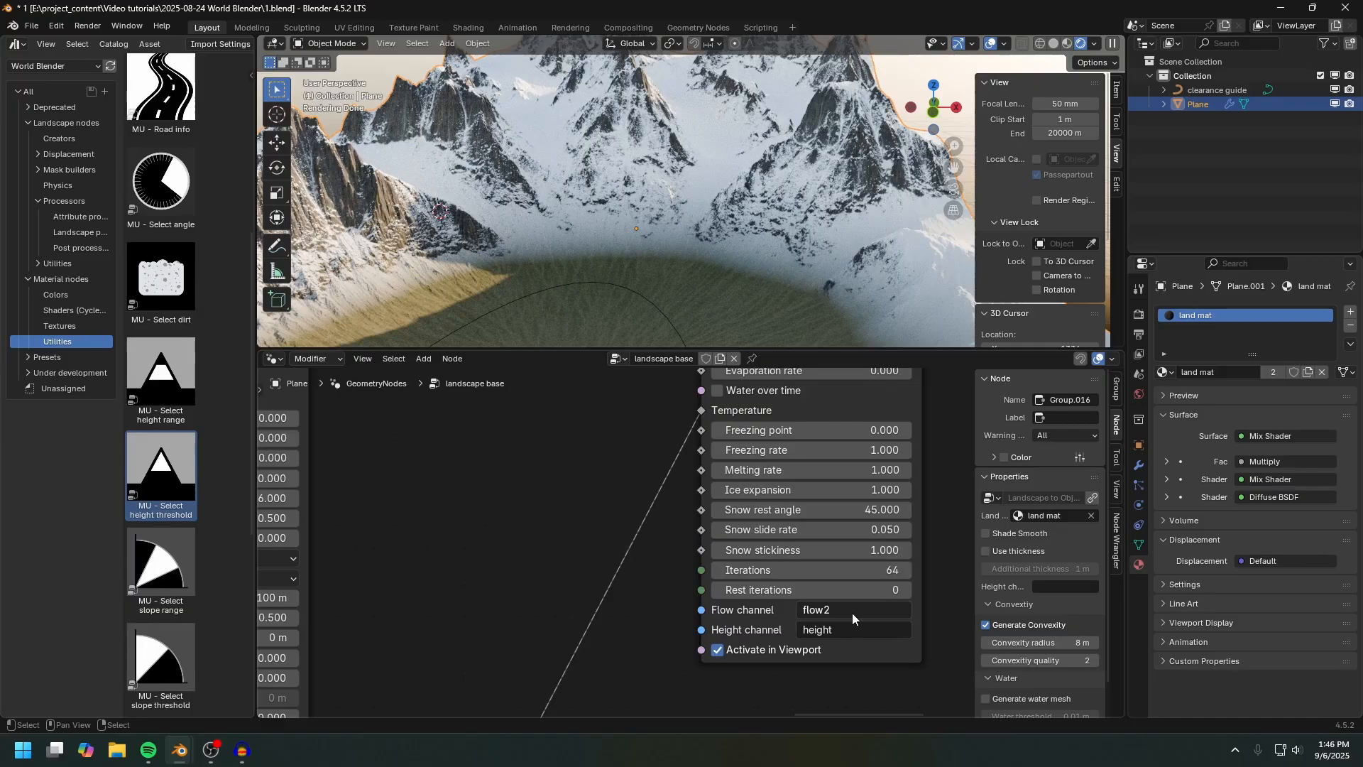
pyautogui.click(273, 358)
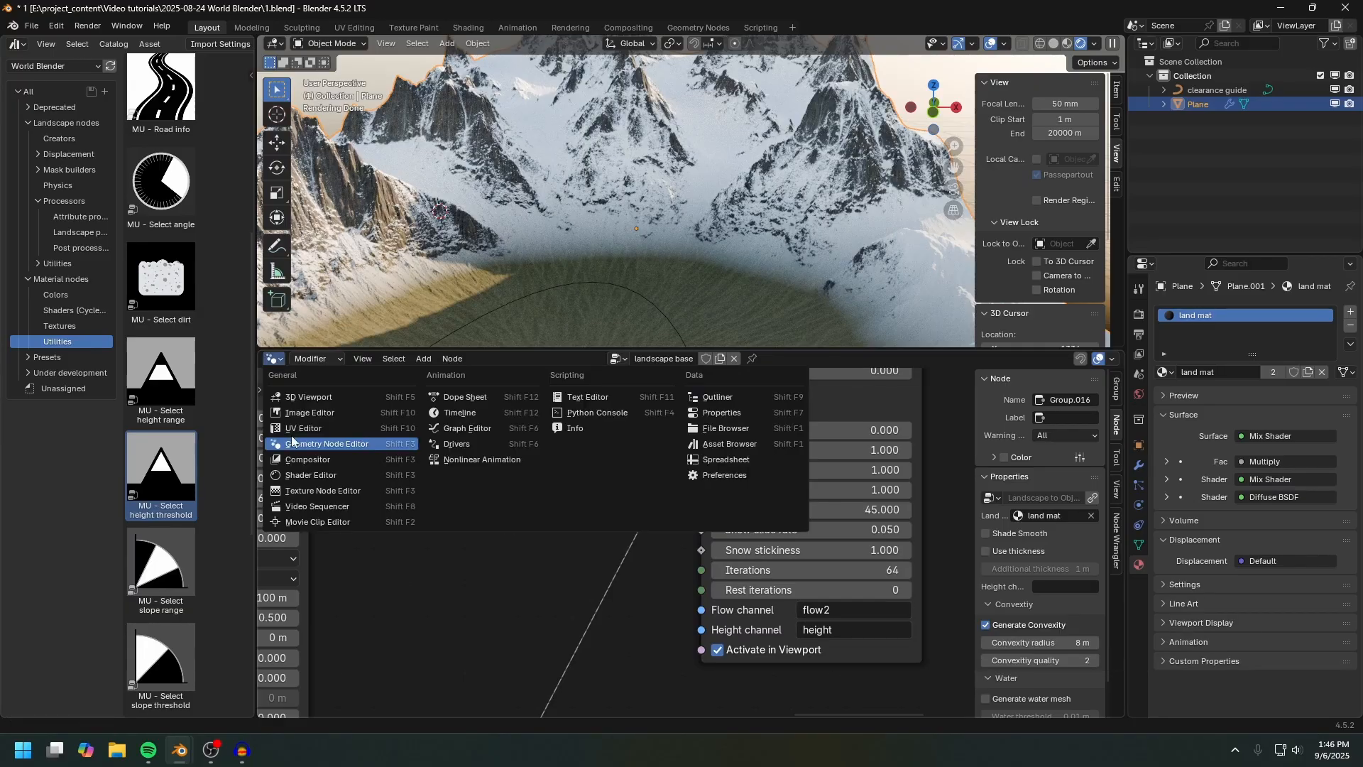
pyautogui.click(310, 475)
pyautogui.scroll(-3, 640, 485)
pyautogui.moveTo(161, 284); pyautogui.dragTo(636, 489)
pyautogui.scroll(3, 635, 490)
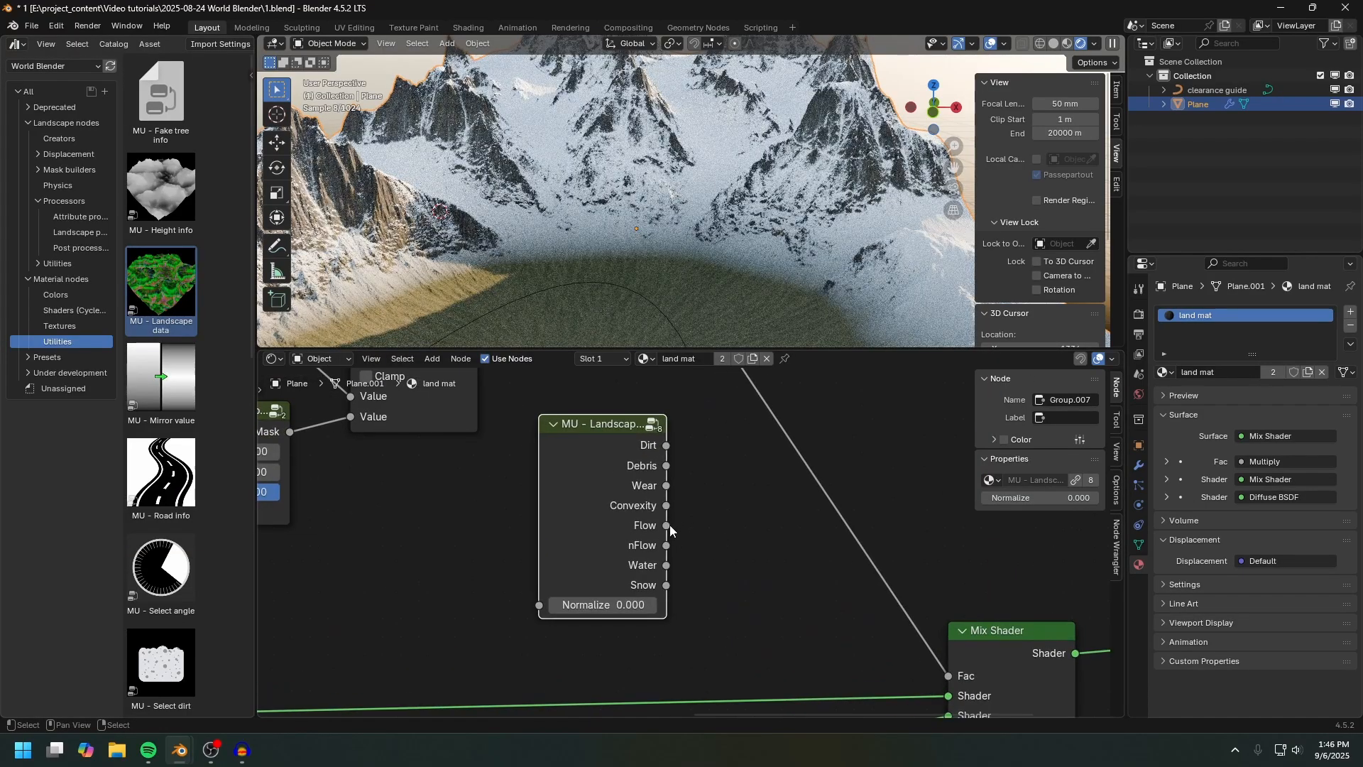
pyautogui.hotkey('ctrl', 'z')
pyautogui.hotkey('ctrl', 'z')
# Step: Add a Geometry Attribute node that reads flow2 and preview it on the landscape
pyautogui.hotkey('shift', 'a')
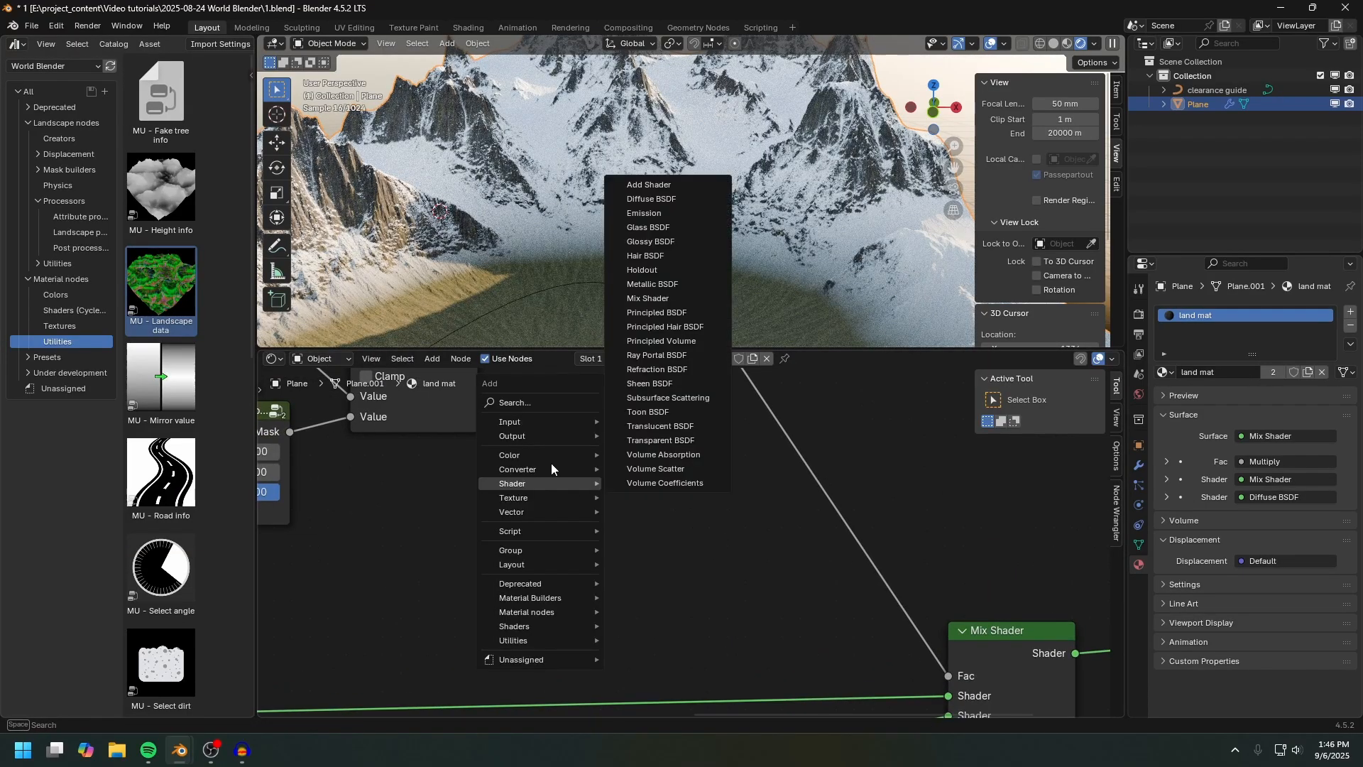
pyautogui.moveTo(525, 421)
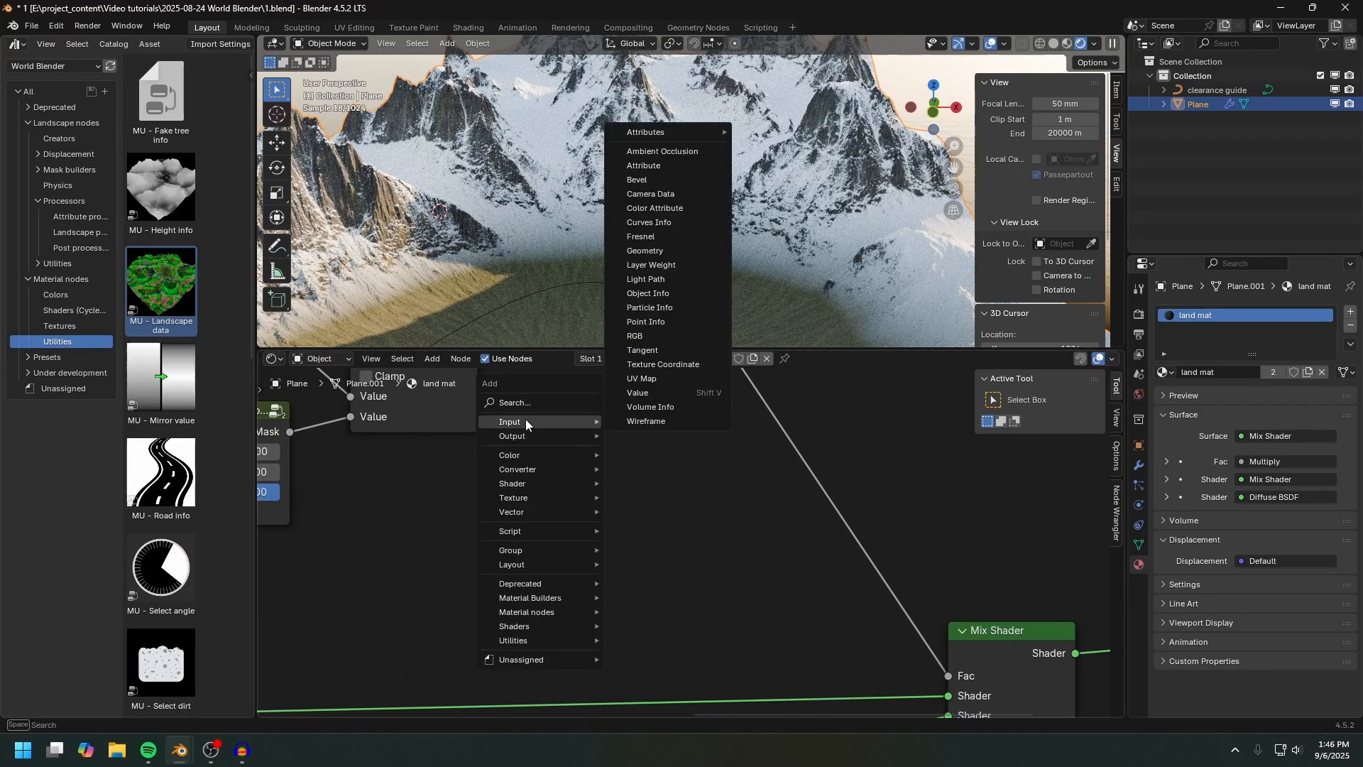
pyautogui.click(657, 164)
pyautogui.click(560, 584)
pyautogui.click(559, 578)
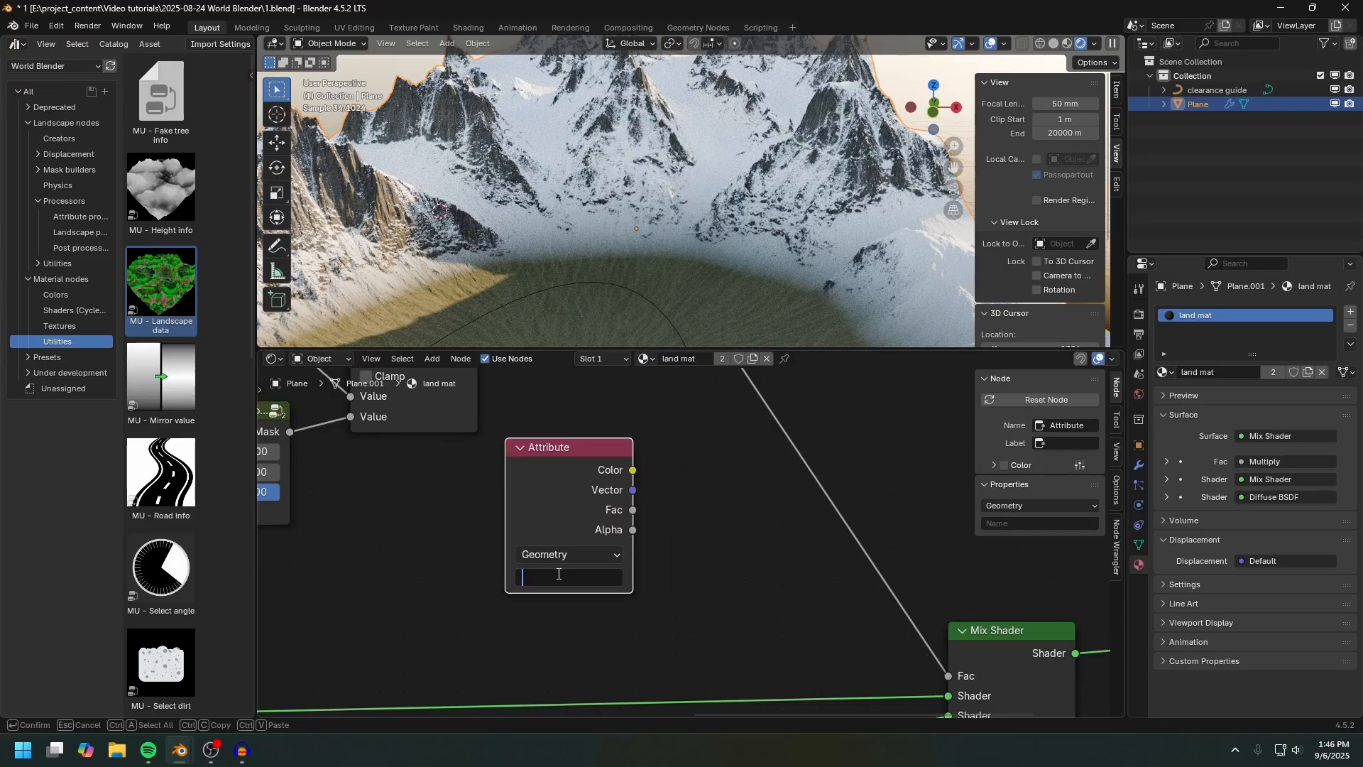
pyautogui.press('Return')
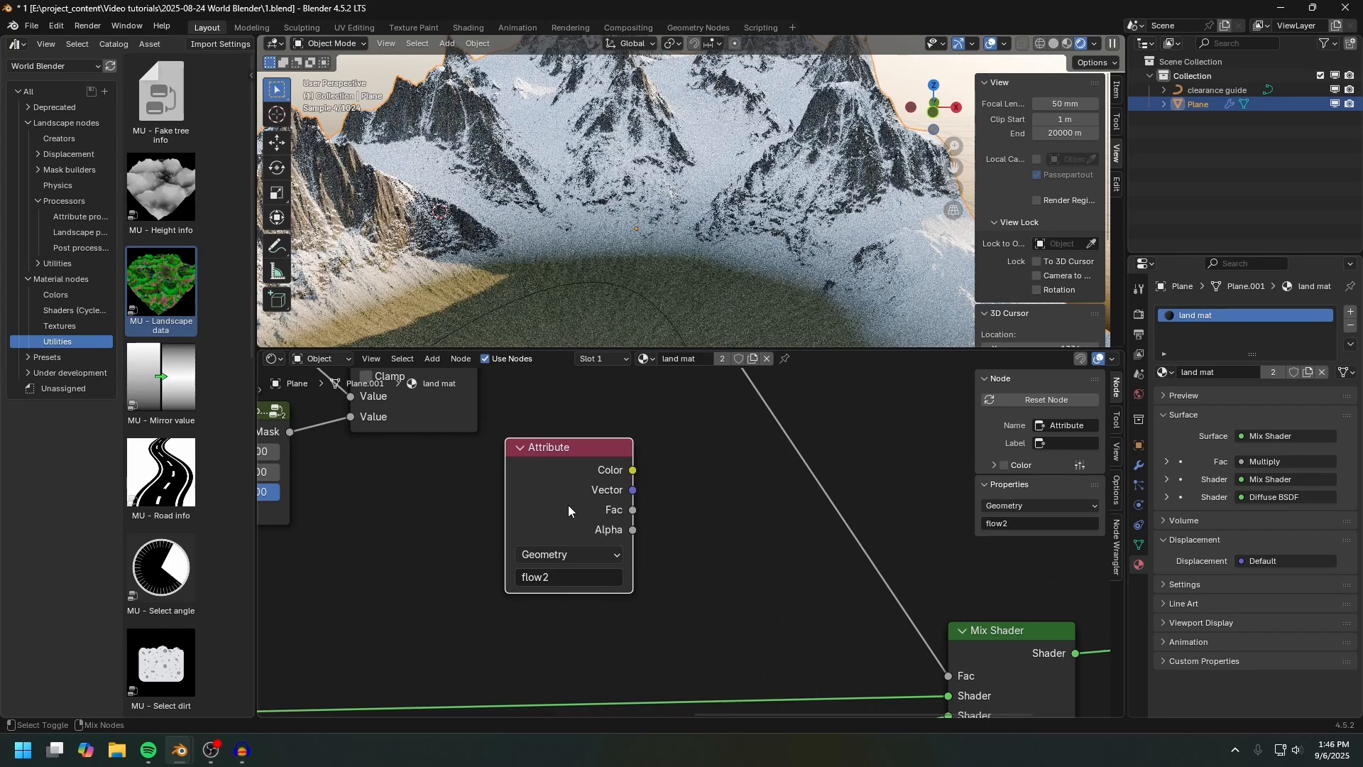
pyautogui.keyDown('ctrl'); pyautogui.keyDown('shift'); pyautogui.click(568, 504); pyautogui.keyUp('shift'); pyautogui.keyUp('ctrl')
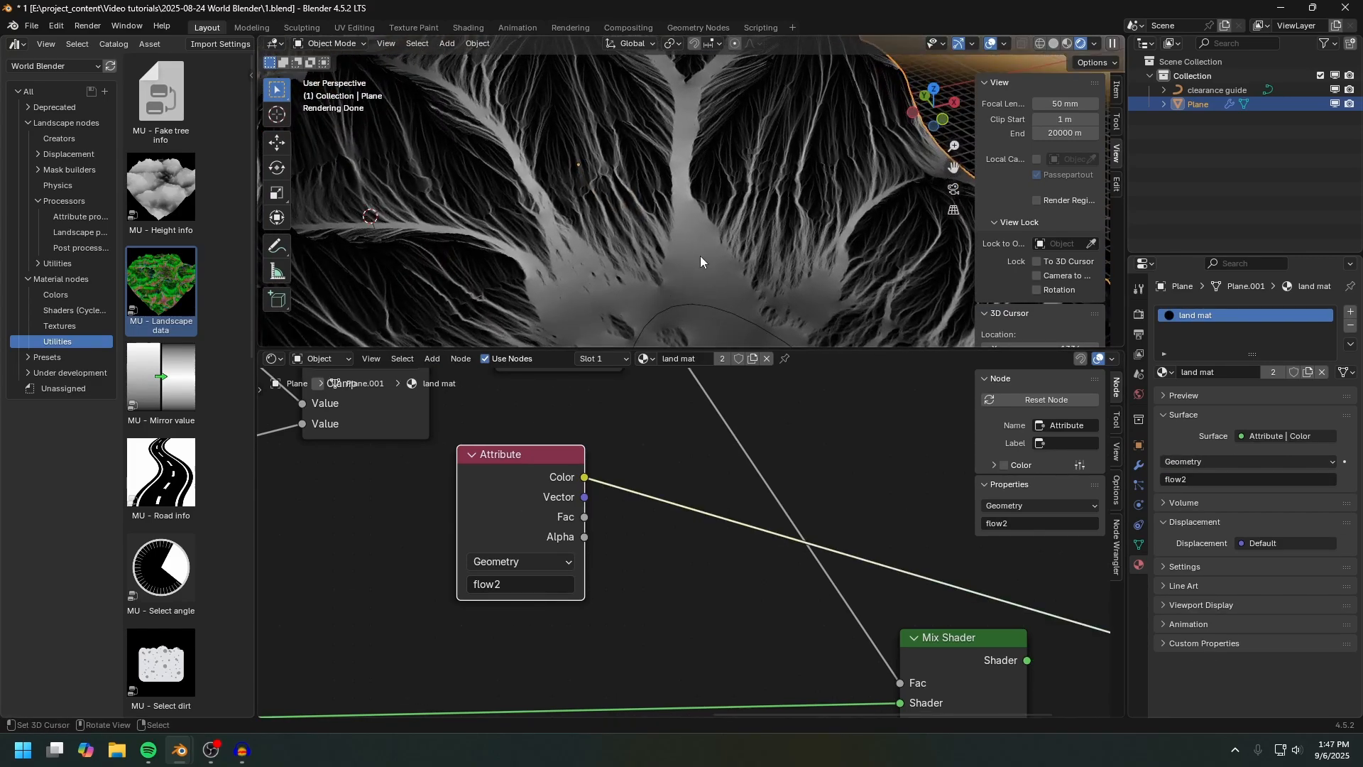
pyautogui.moveTo(684, 280); pyautogui.dragTo(755, 196, button='middle')
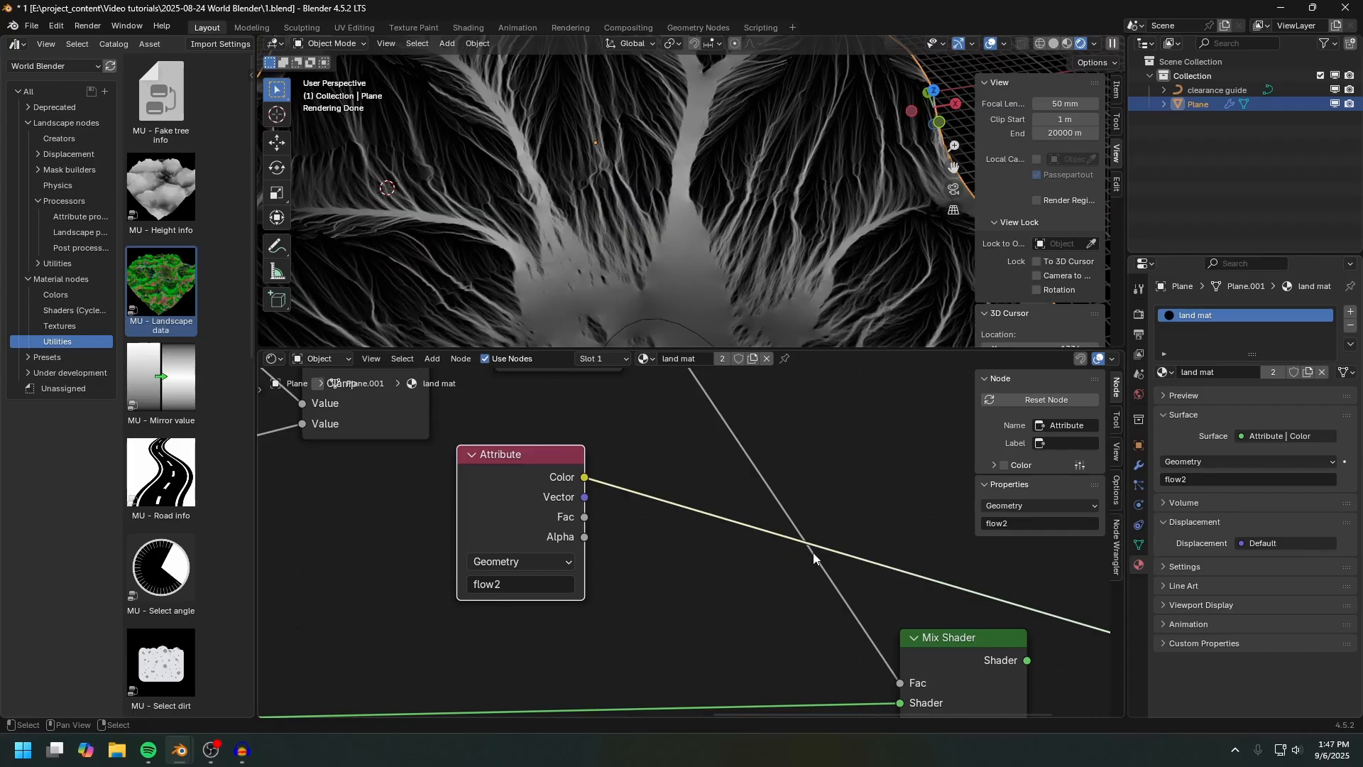
# Step: Insert an Add Math node between the Multiply result and the snow Mix Shader's Fac, with the flow2 attribute's Fac as its second value
pyautogui.scroll(-1, 813, 557)
pyautogui.scroll(3, 746, 572)
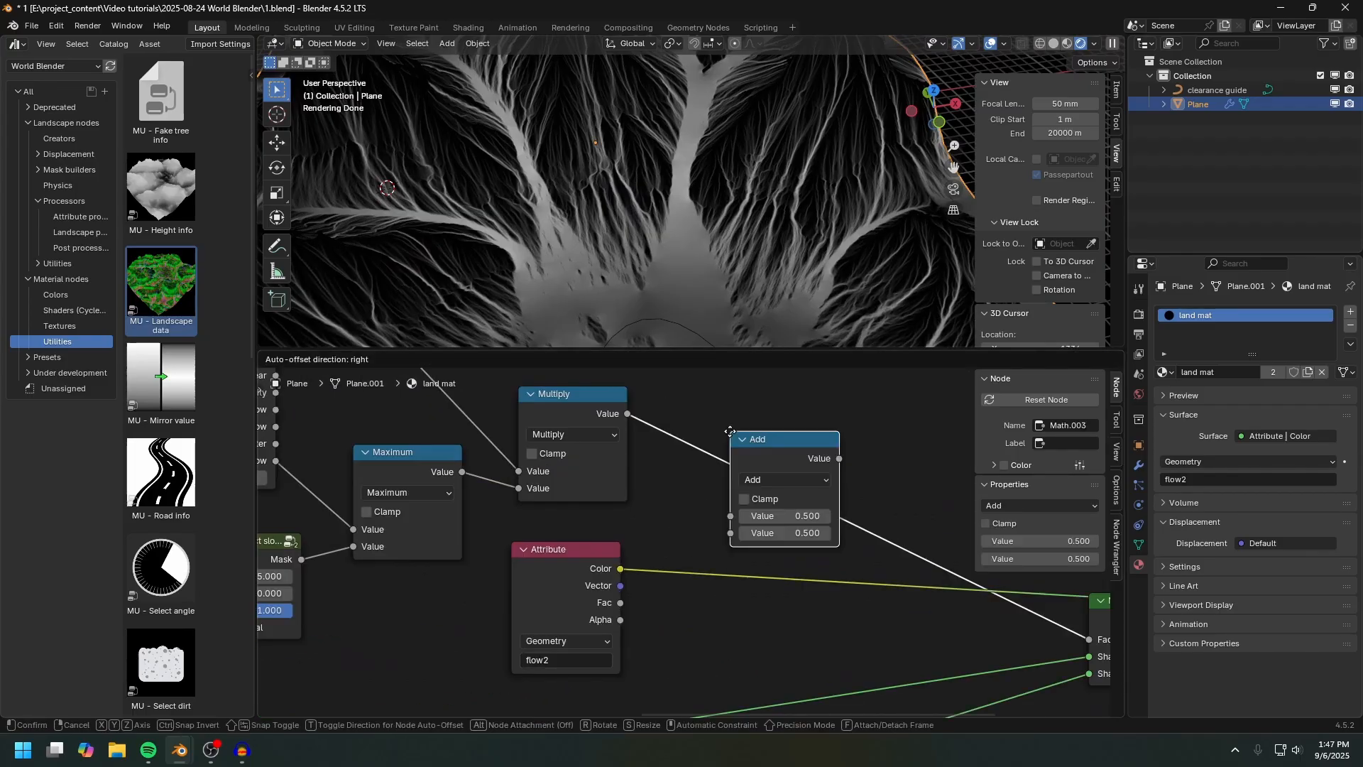
pyautogui.click(729, 435)
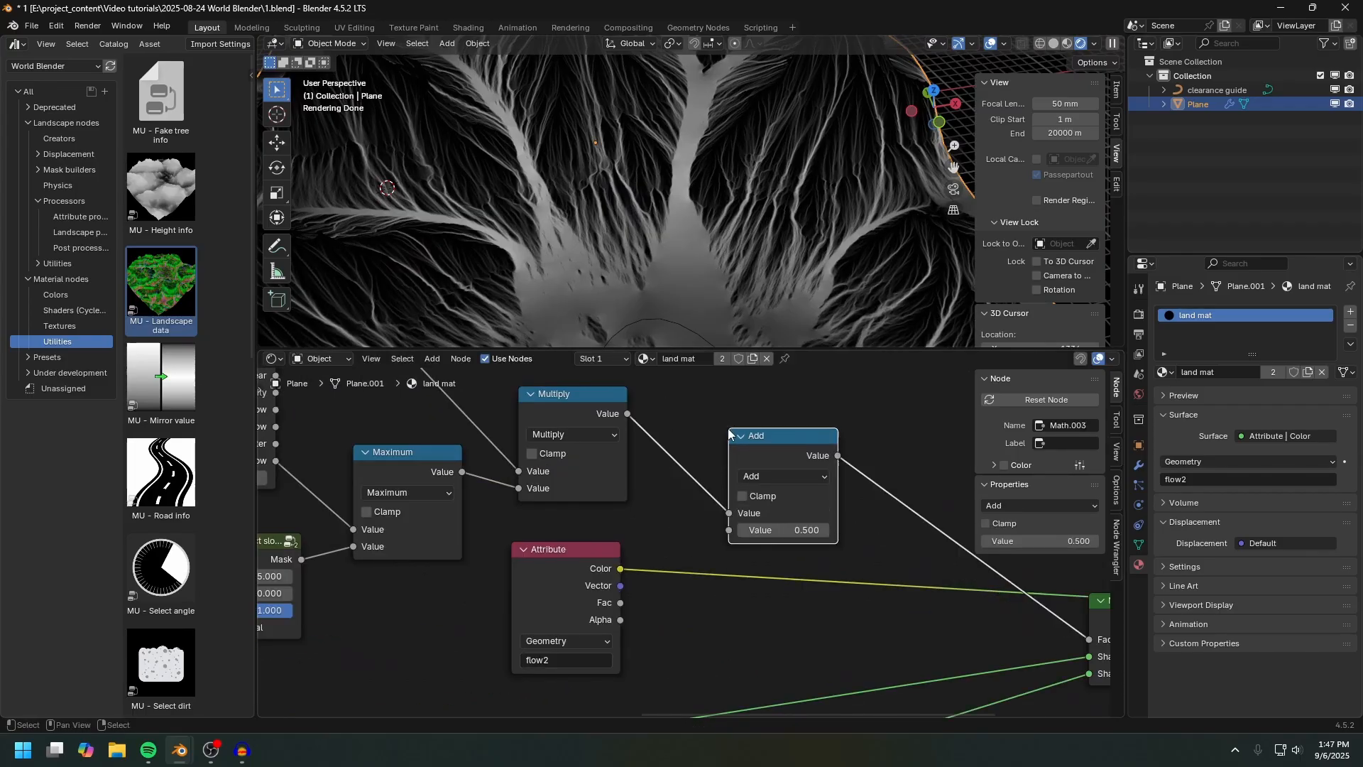
pyautogui.moveTo(620, 603); pyautogui.dragTo(735, 530)
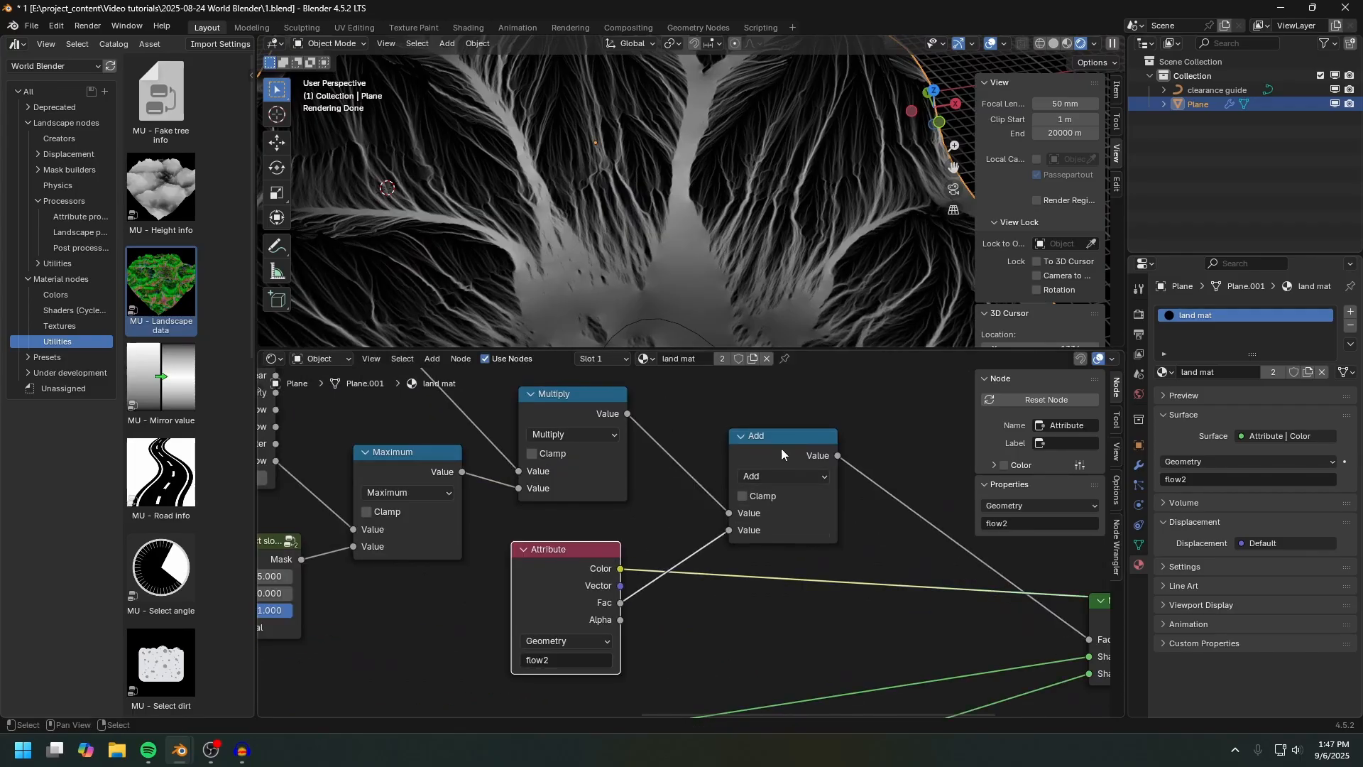
# Step: Preview the Add result on the landscape, and reconnect the snow Mix Shader to the Material Output
pyautogui.keyDown('ctrl'); pyautogui.keyDown('shift'); pyautogui.click(784, 440); pyautogui.keyUp('shift'); pyautogui.keyUp('ctrl')
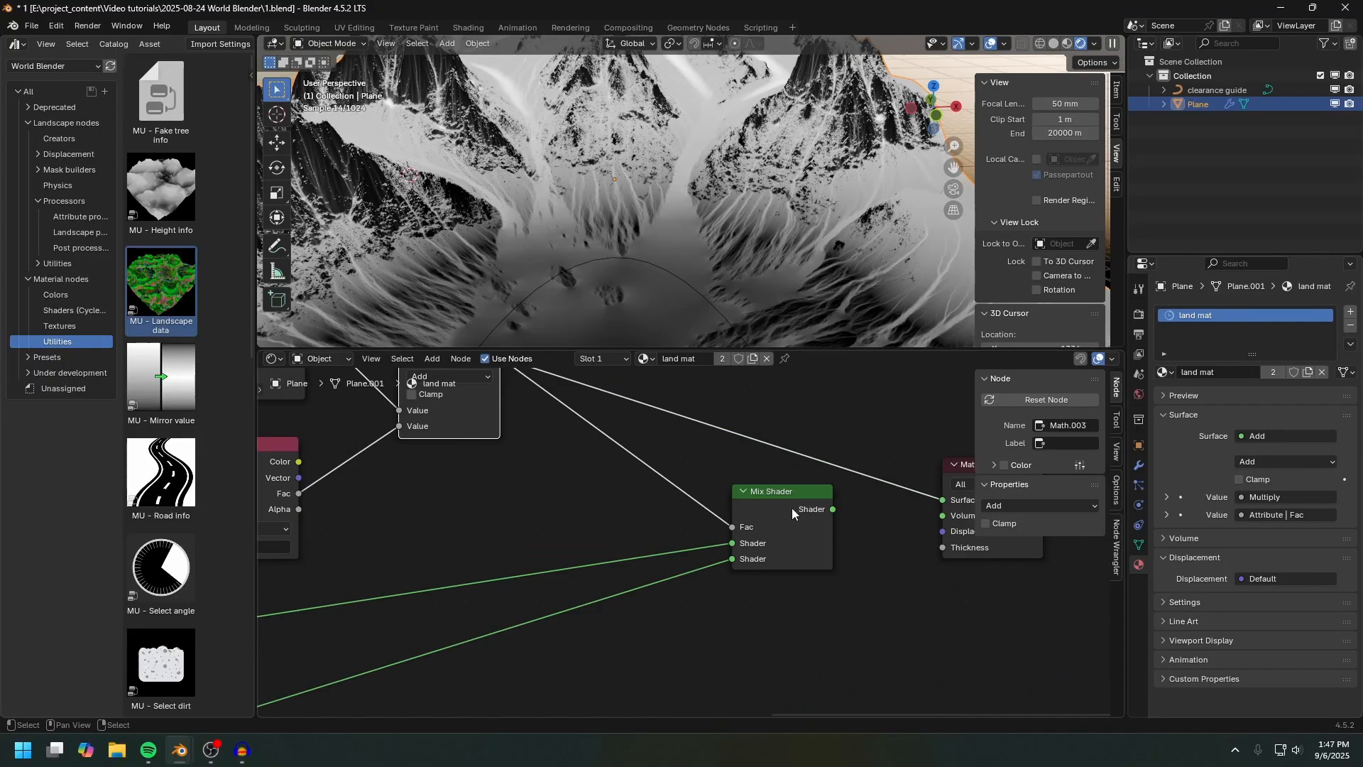
pyautogui.keyDown('ctrl'); pyautogui.keyDown('shift'); pyautogui.click(790, 508); pyautogui.keyUp('shift'); pyautogui.keyUp('ctrl')
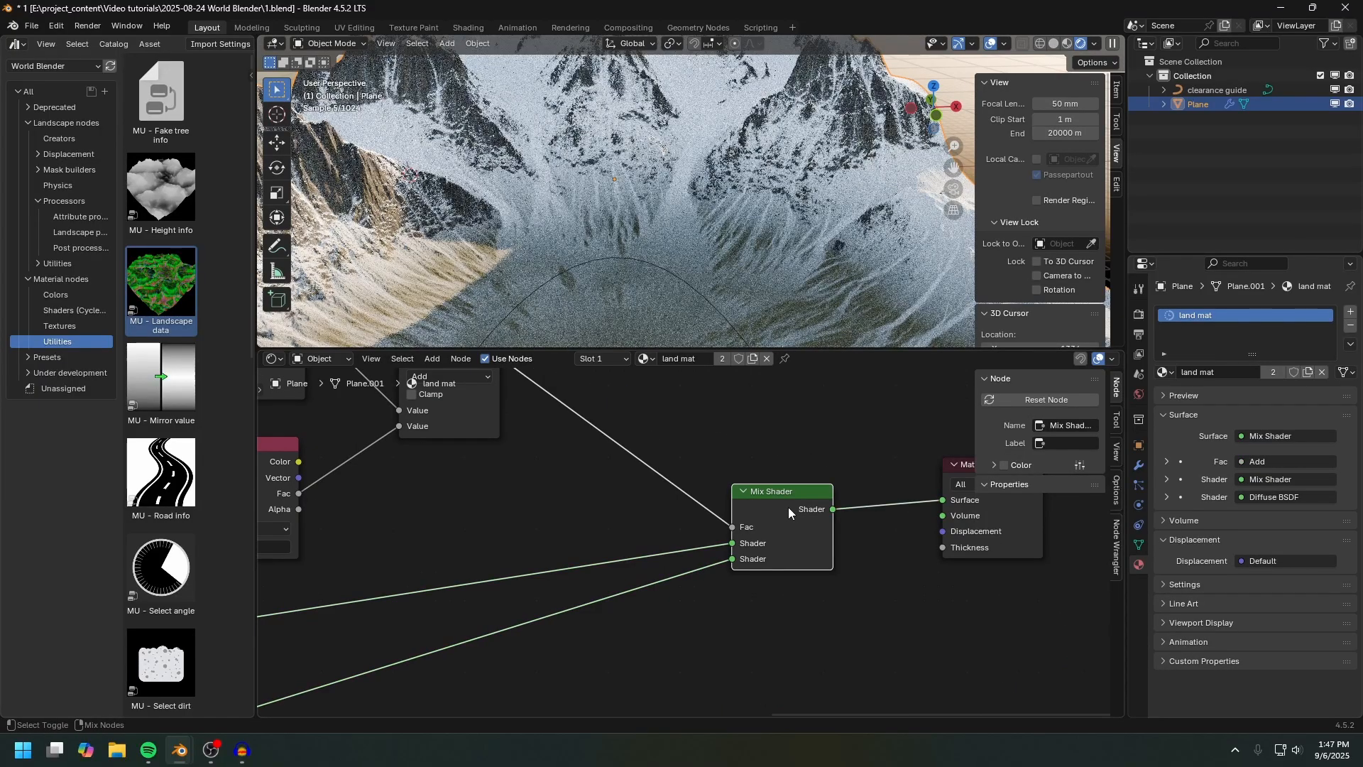
pyautogui.scroll(-3, 611, 206)
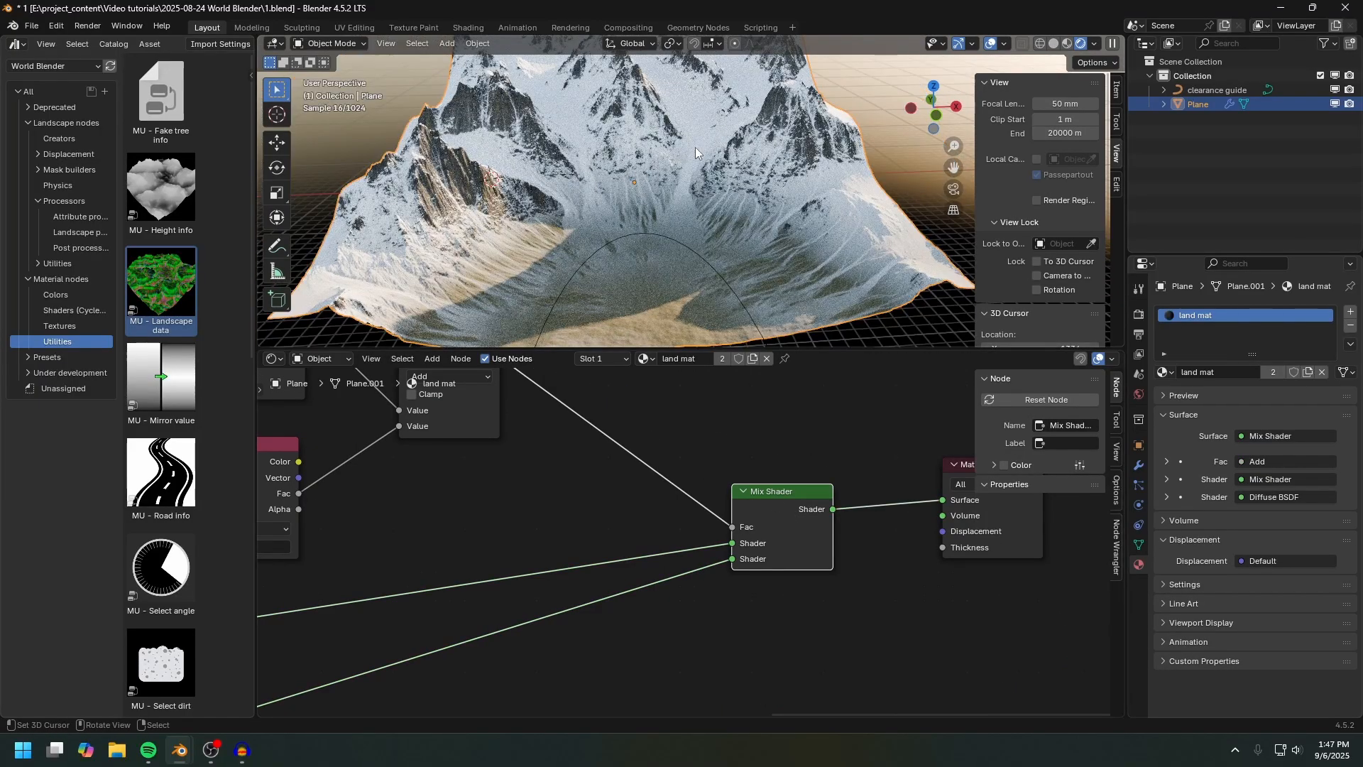